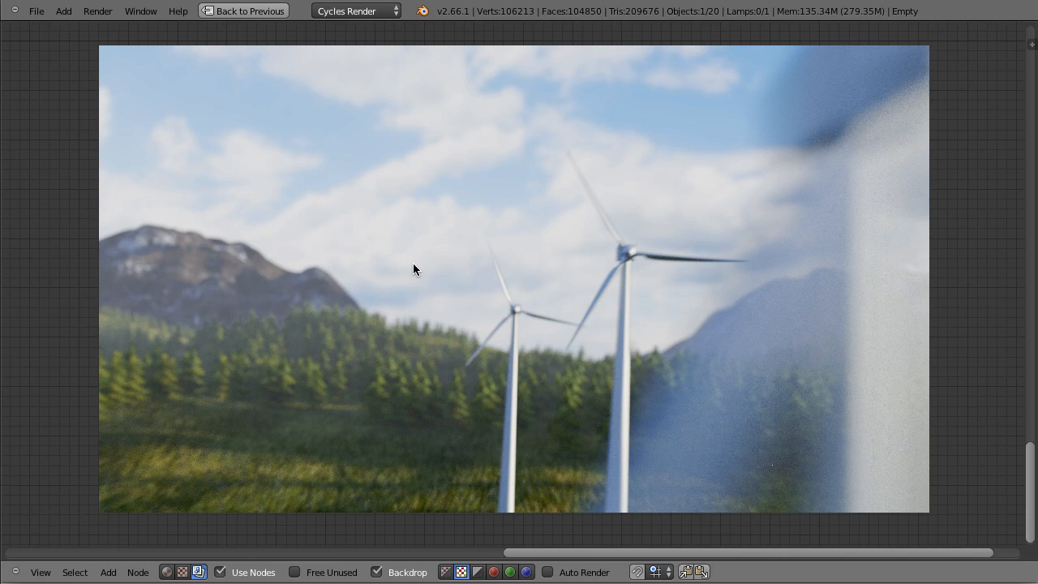
- Restore the full Compositing layout to view the scene and render settings alongside the finished composite
{"action": "key", "text": "ctrl+Up"}
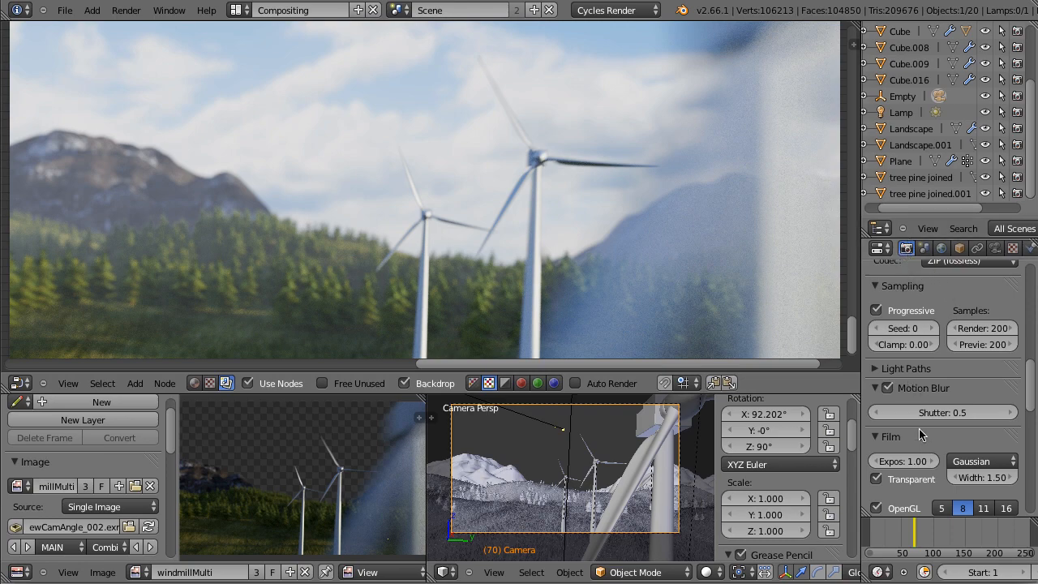
{"action": "key", "text": "ctrl+Up"}
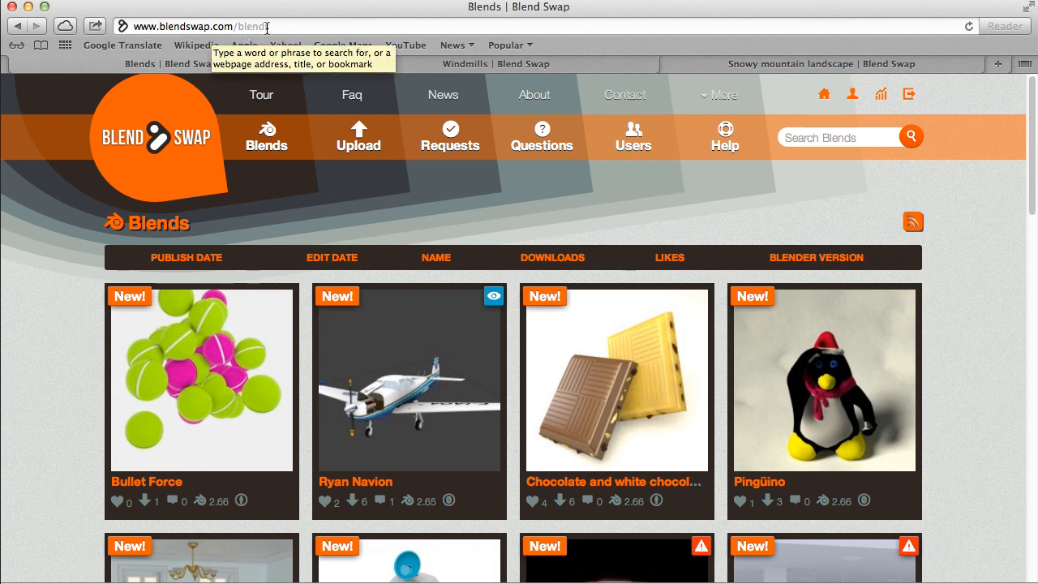
- Switch to the Blend Swap website and open the Windmills blend from the Landscapes category
{"action": "mouse_move", "coordinate": [267, 142]}
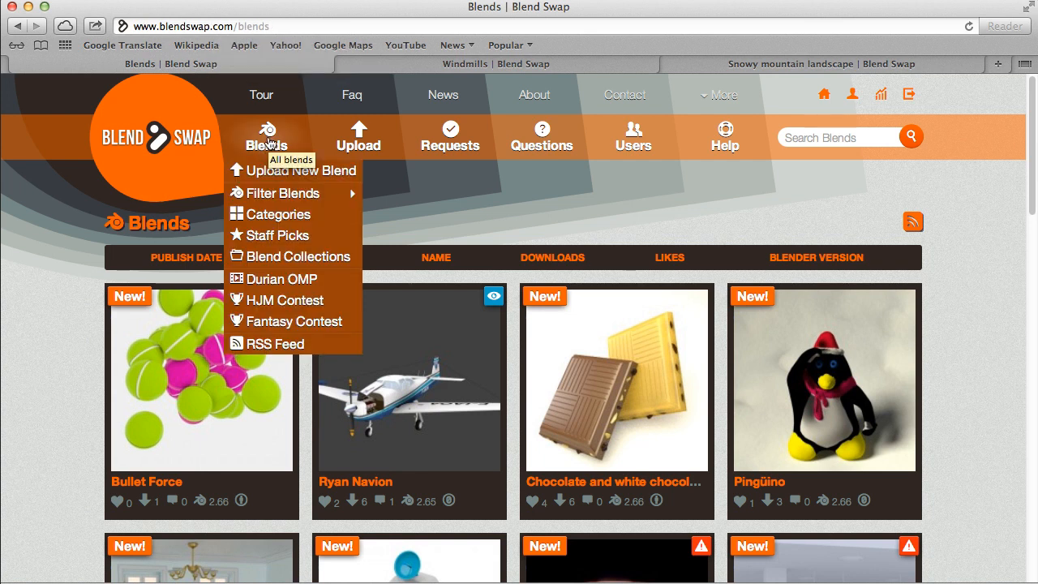
{"action": "left_click", "coordinate": [268, 215]}
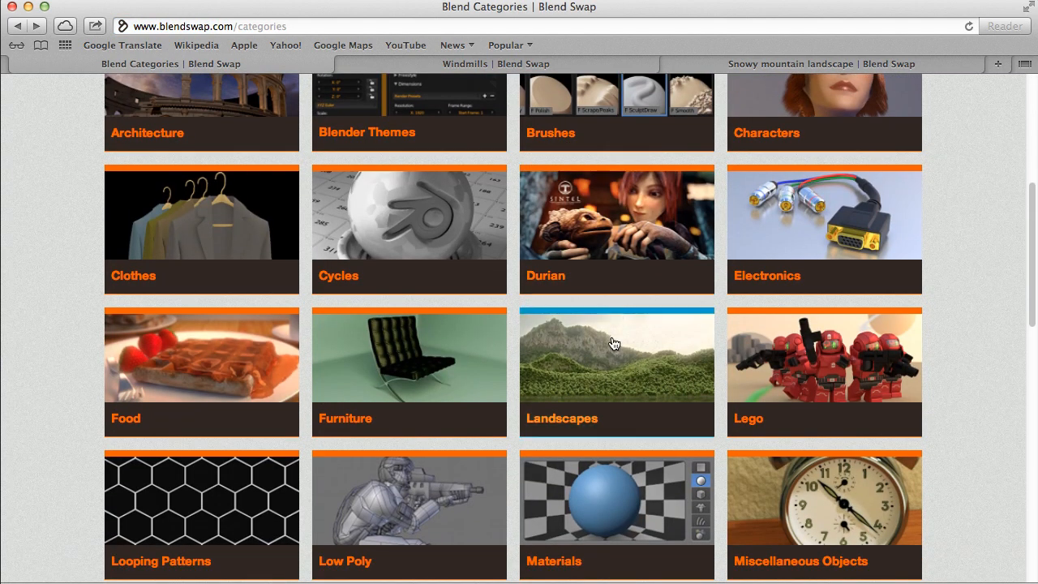
{"action": "left_click", "coordinate": [612, 376]}
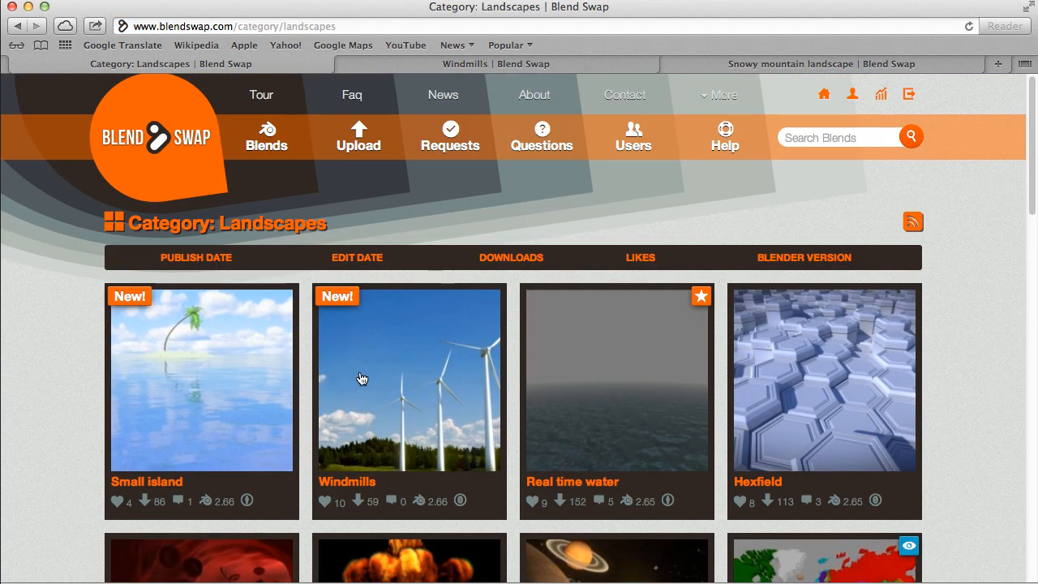
{"action": "left_click", "coordinate": [410, 386]}
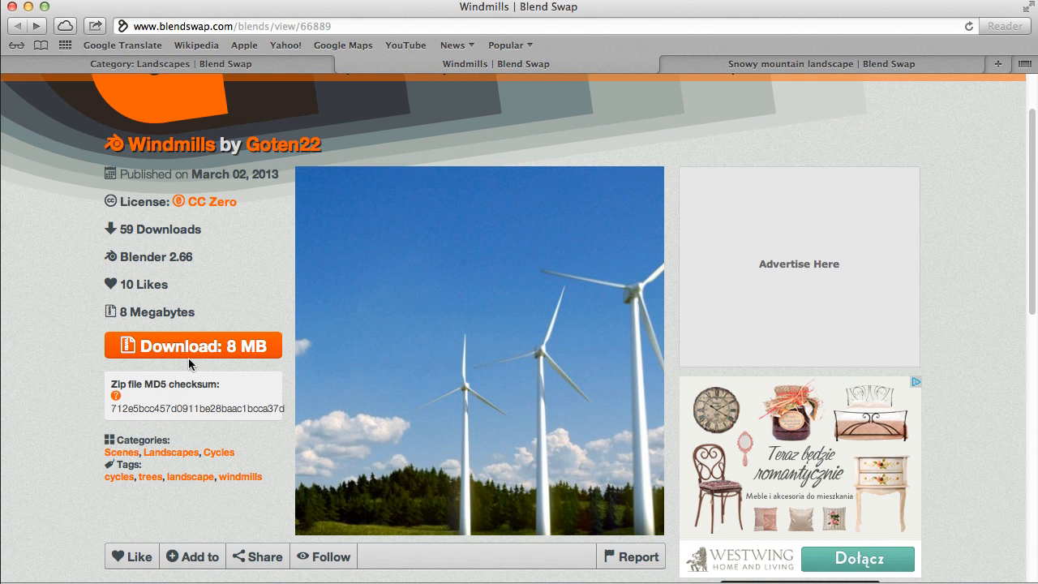
- View the page of the Snowy mountain landscape blend on Blend Swap
{"action": "mouse_move", "coordinate": [541, 445]}
{"action": "left_click", "coordinate": [785, 64]}
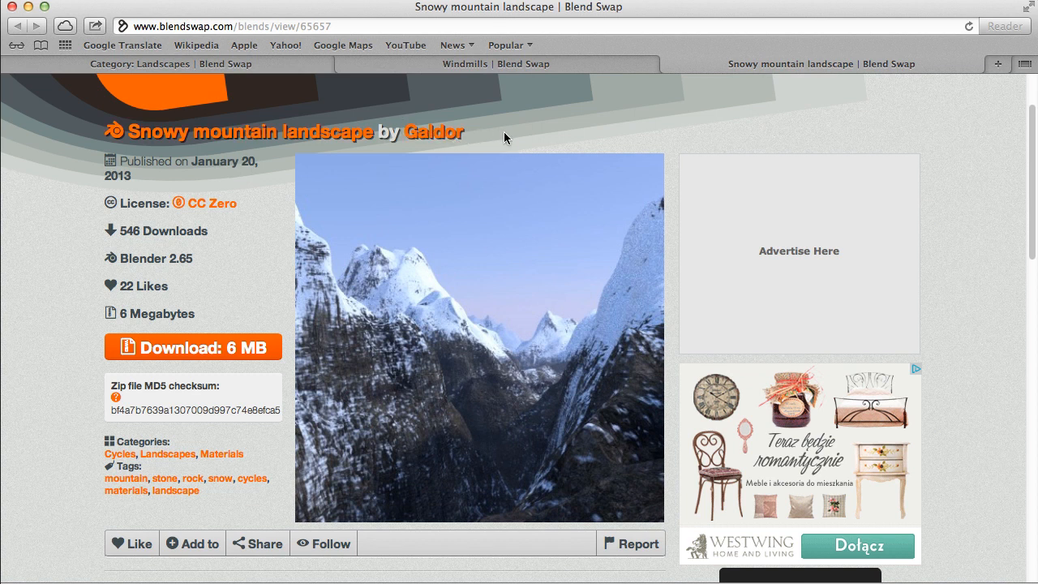
{"action": "mouse_move", "coordinate": [521, 398]}
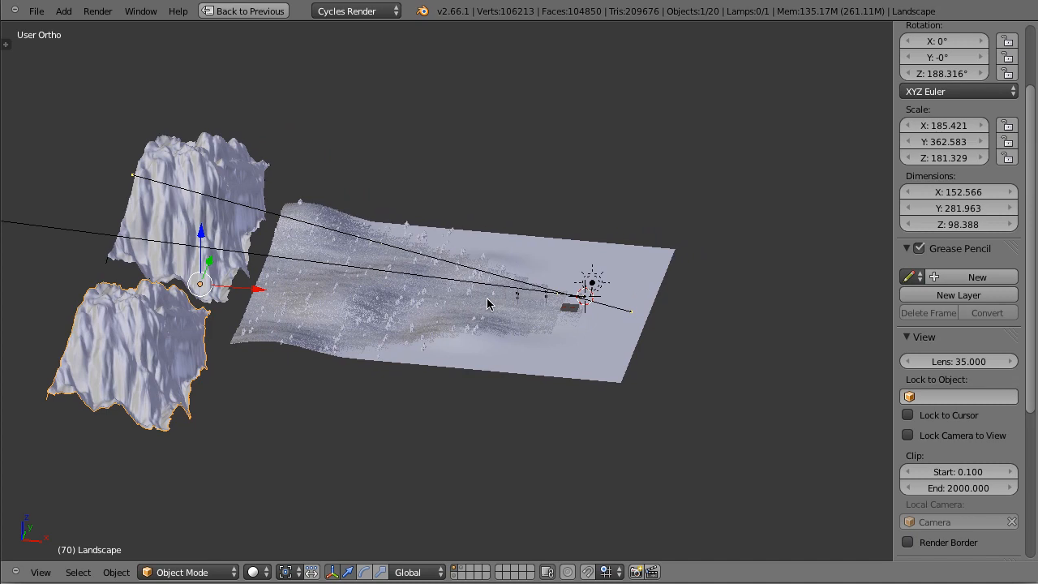
- Examine the 3D scene's terrain from above, selecting each of the two mountain meshes behind the forest in turn
{"action": "middle_click_drag", "start_coordinate": [487, 299], "coordinate": [457, 97]}
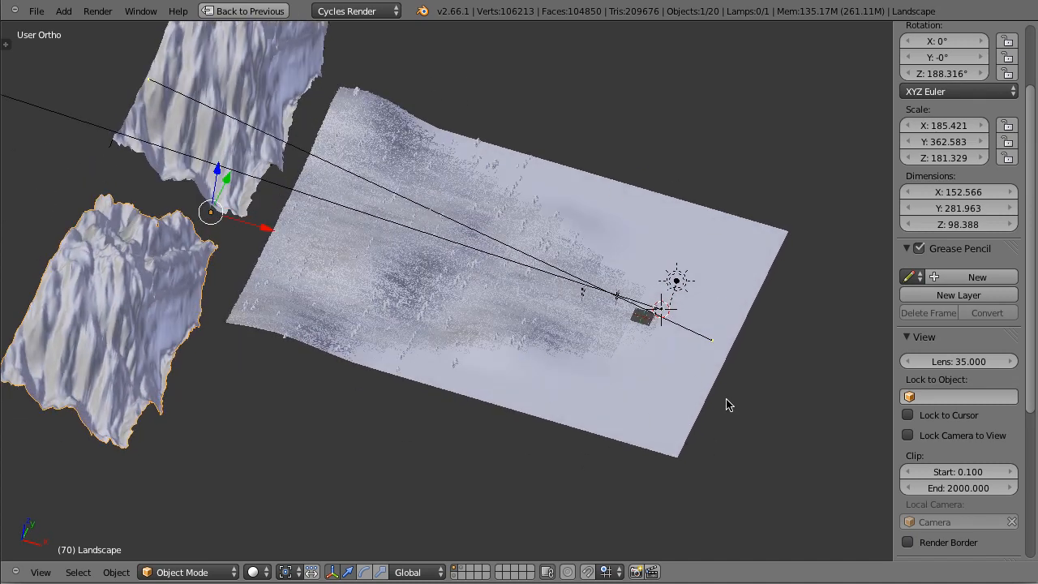
{"action": "right_click", "coordinate": [209, 106]}
{"action": "right_click", "coordinate": [99, 277]}
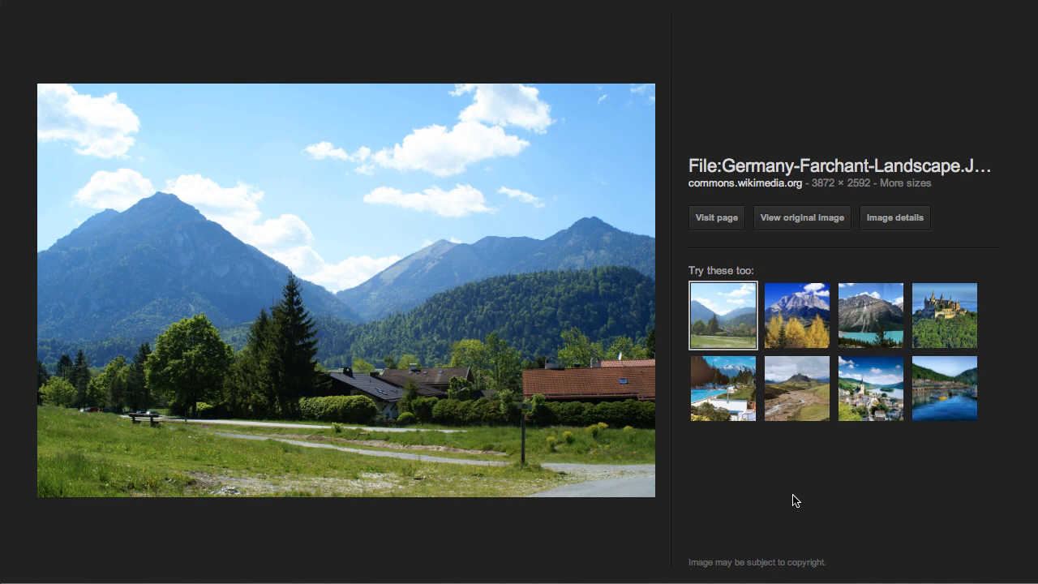
- Browse the landscape photos in the web image search one after another, examining the distant mountains and atmospheric haze
{"action": "key", "text": "Right"}
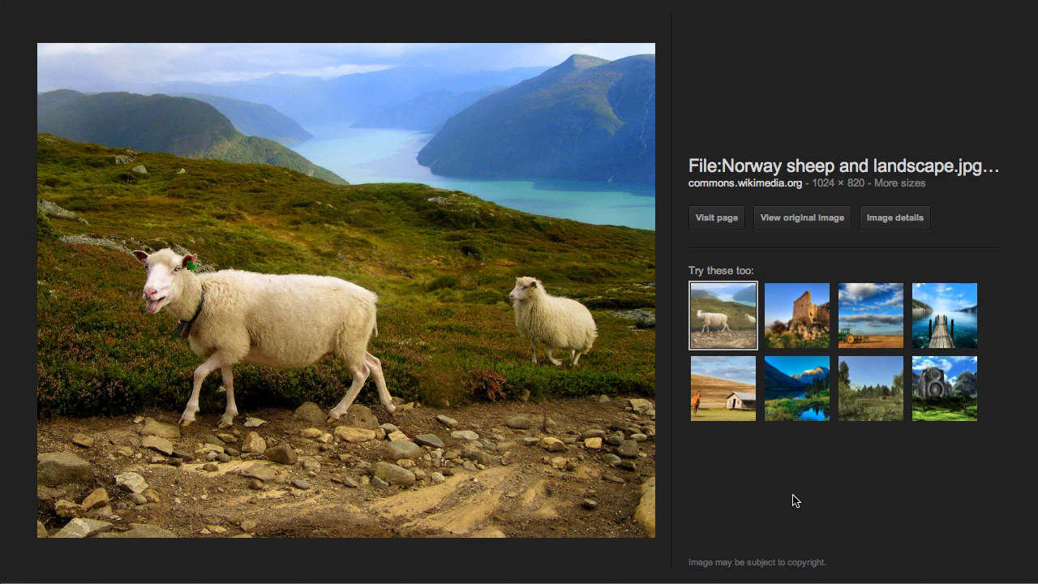
{"action": "key", "text": "Right"}
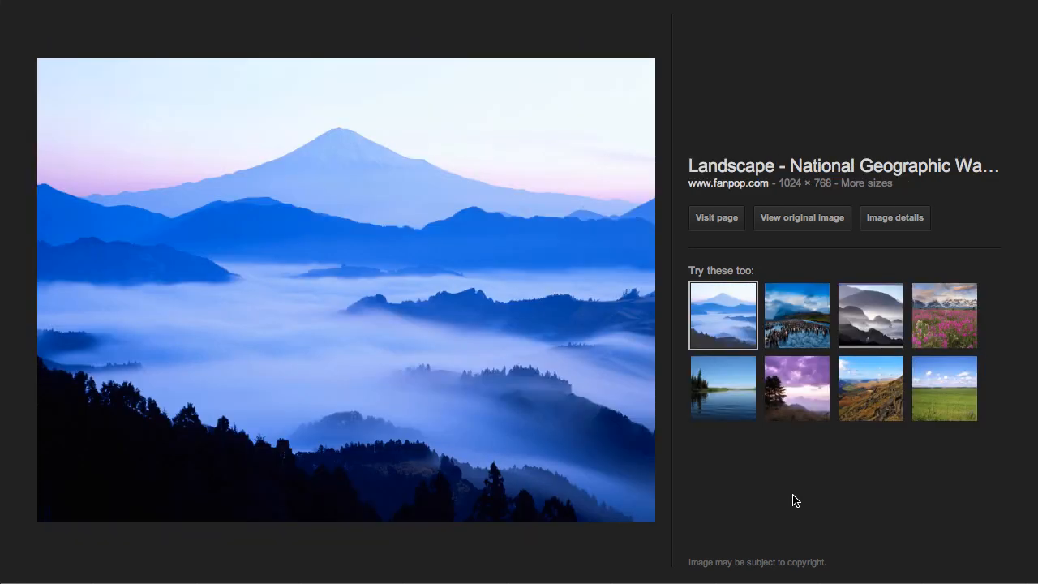
{"action": "key", "text": "Right"}
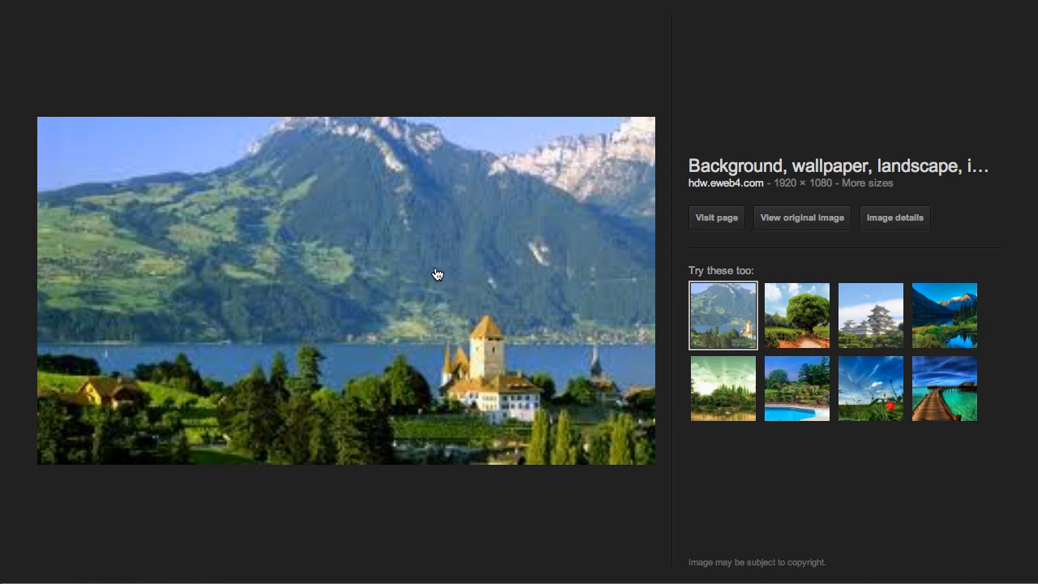
{"action": "key", "text": "Right"}
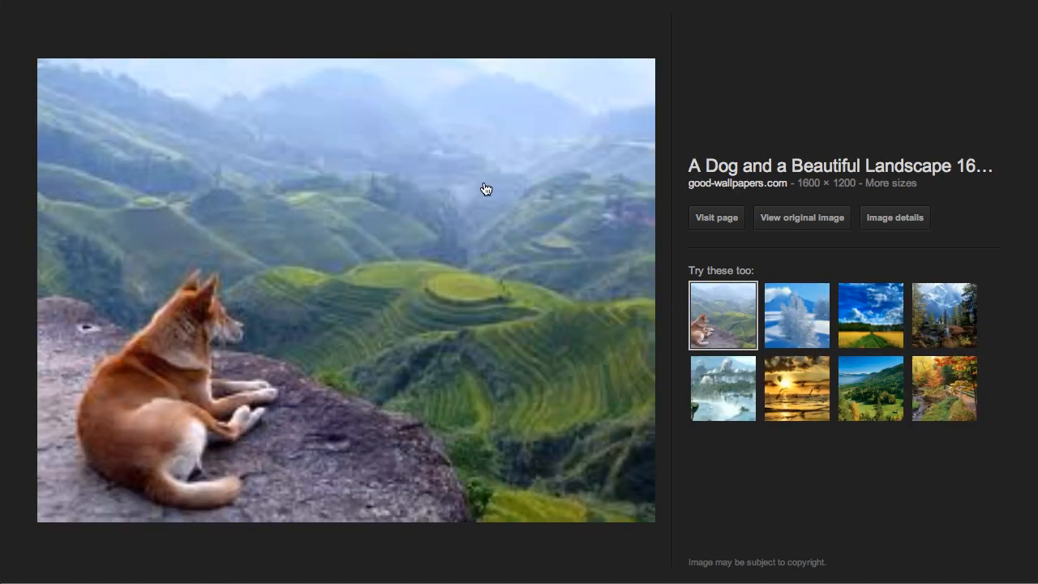
{"action": "key", "text": "Right"}
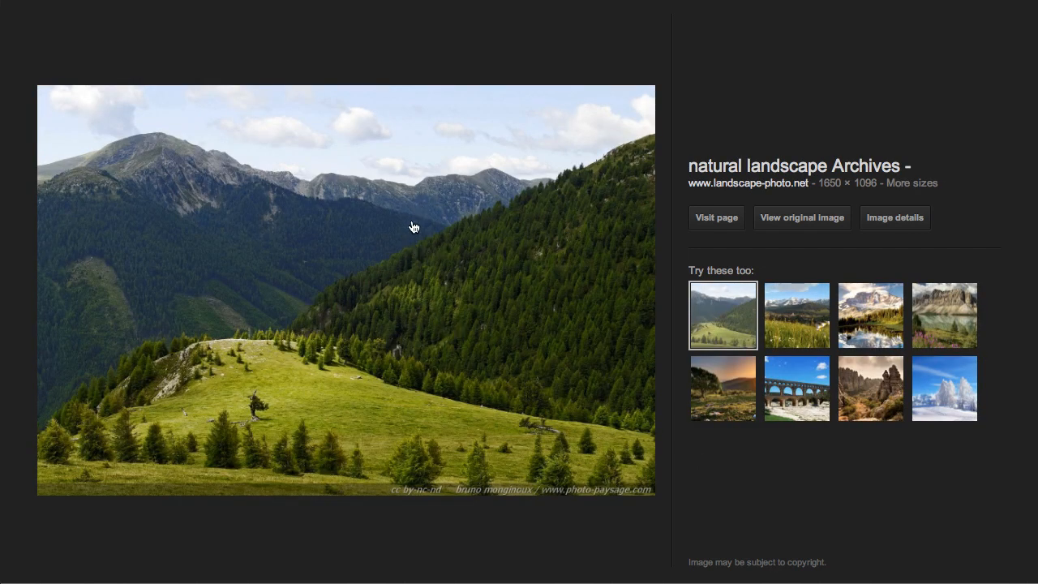
{"action": "key", "text": "Right"}
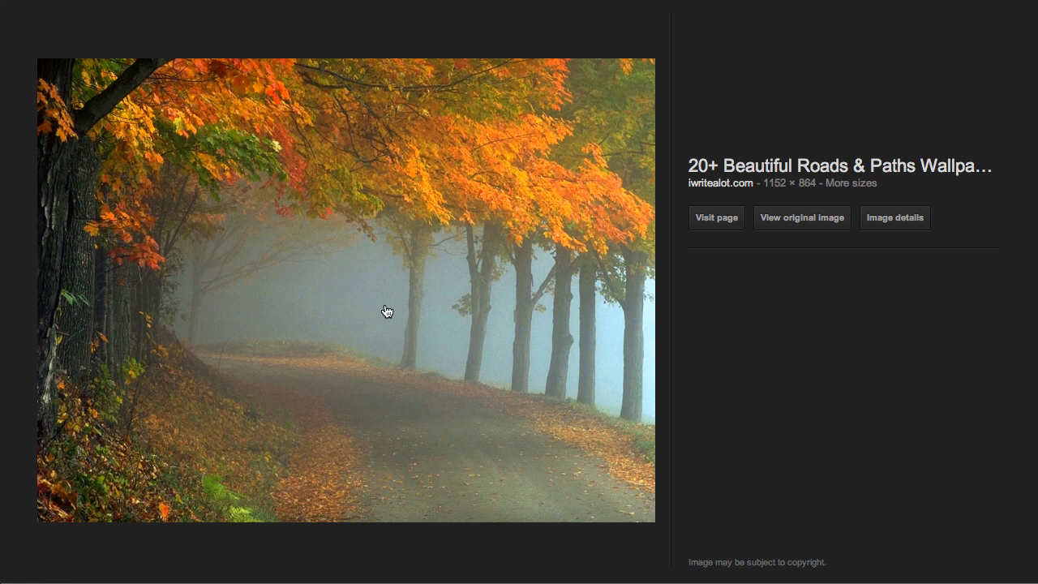
{"action": "key", "text": "Right"}
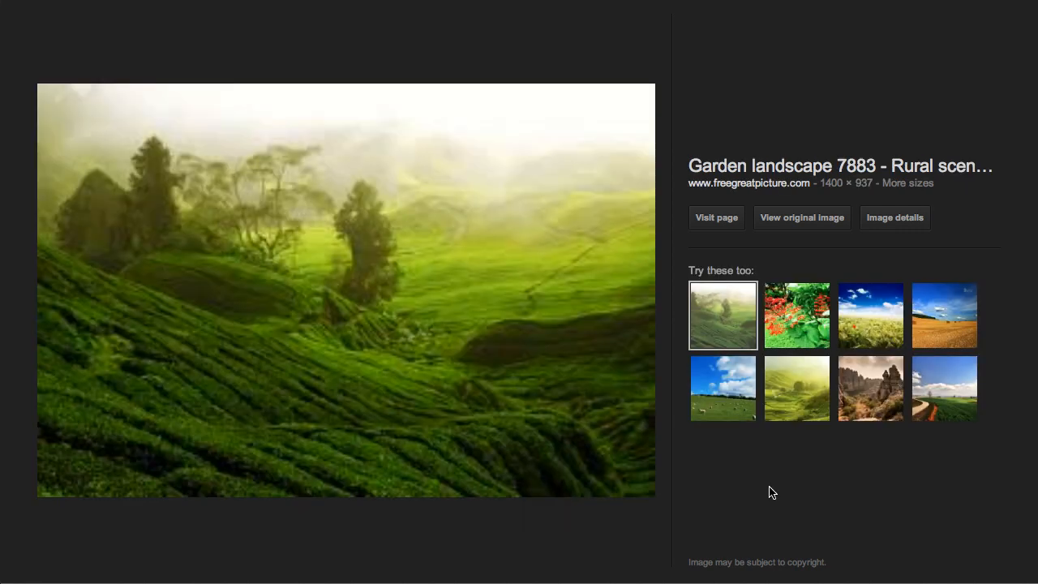
{"action": "key", "text": "Right"}
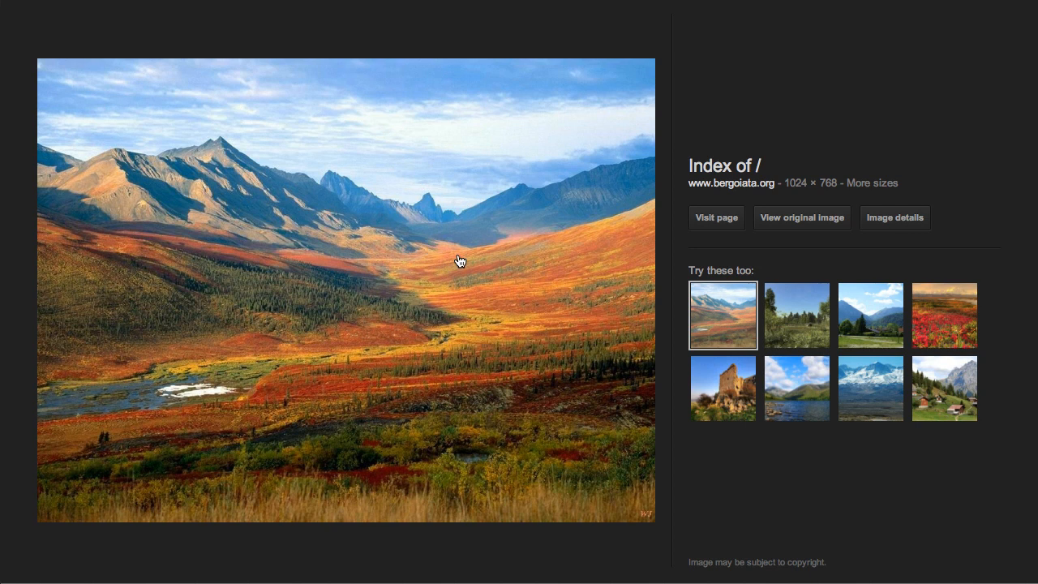
{"action": "key", "text": "Right"}
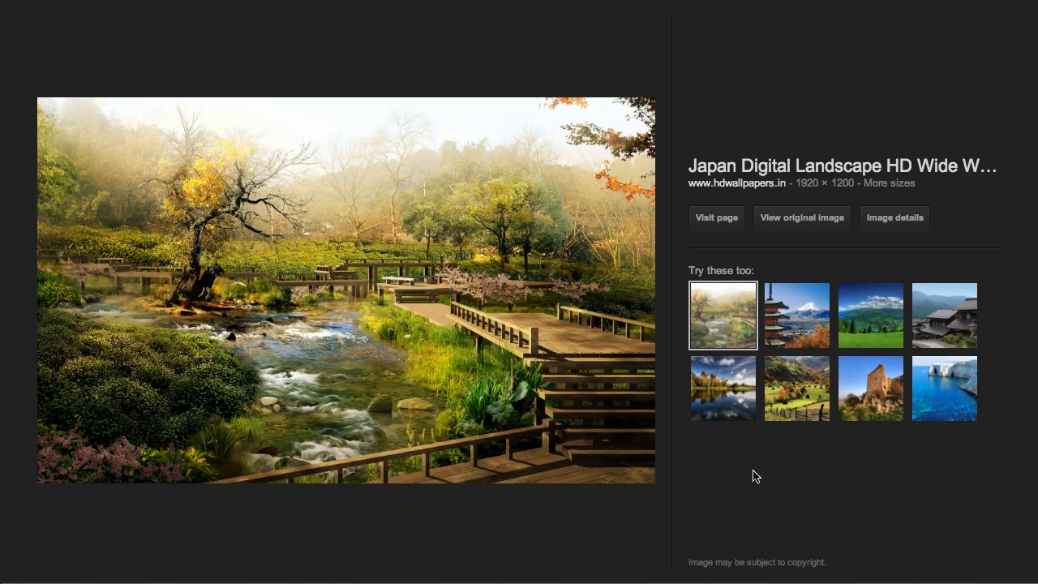
{"action": "key", "text": "Right"}
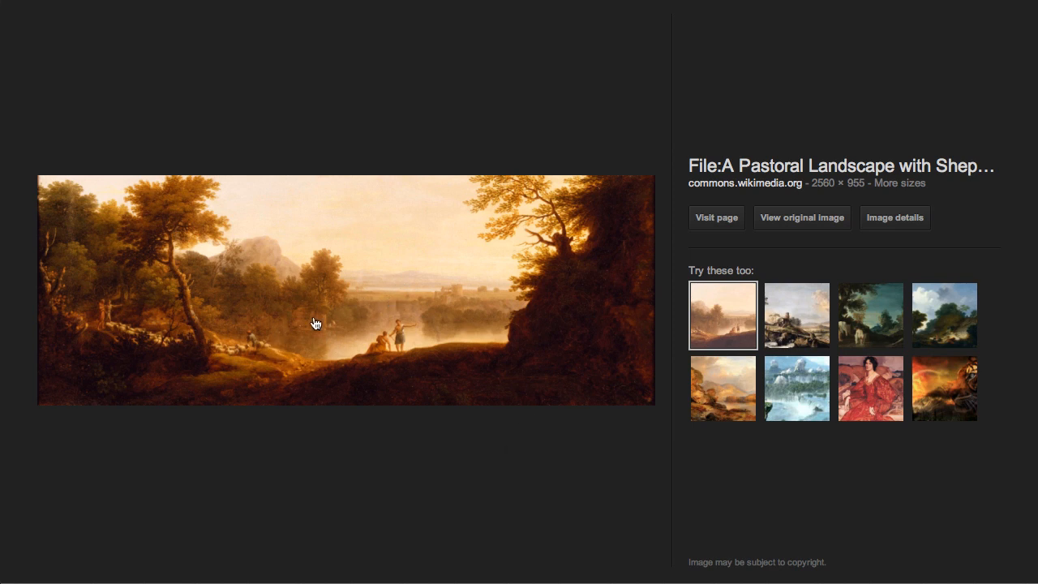
{"action": "key", "text": "Right"}
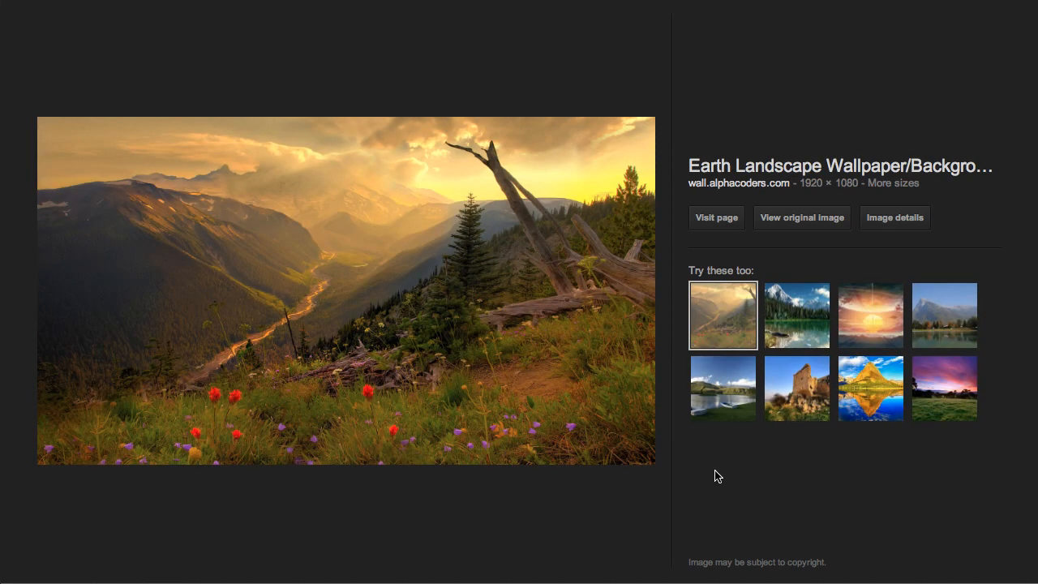
{"action": "key", "text": "Right"}
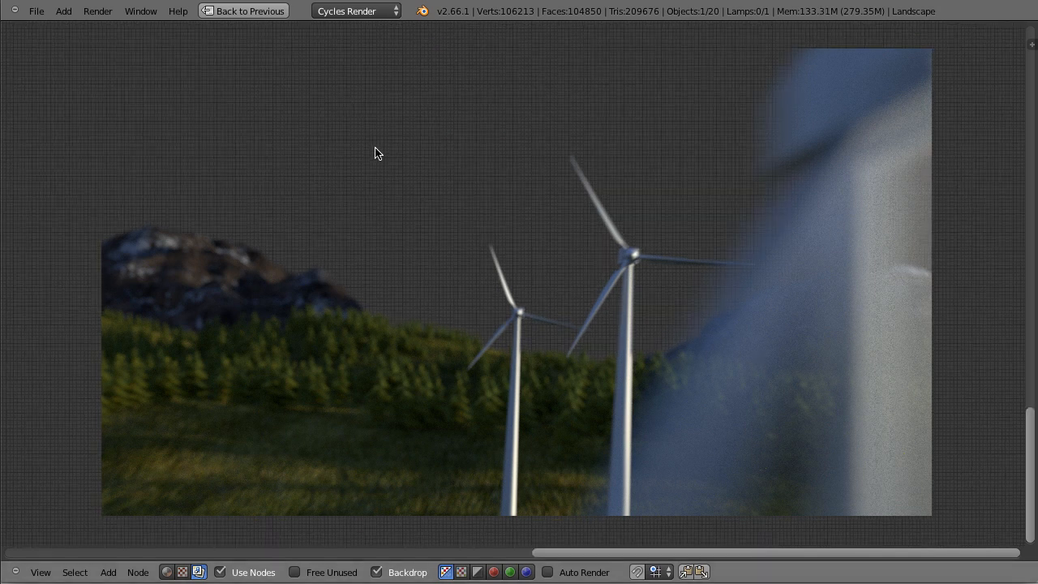
- Set the compositor backdrop zoom to 0.5 and move the backdrop into the empty area below the colour-correction nodes
{"action": "middle_click_drag", "start_coordinate": [79, 66], "coordinate": [737, 389]}
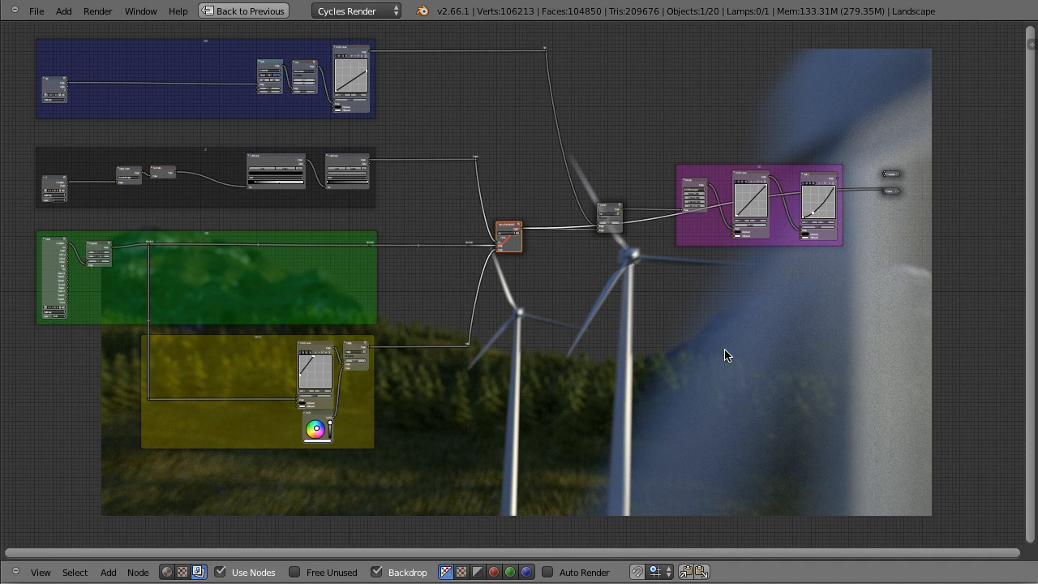
{"action": "key", "text": "n"}
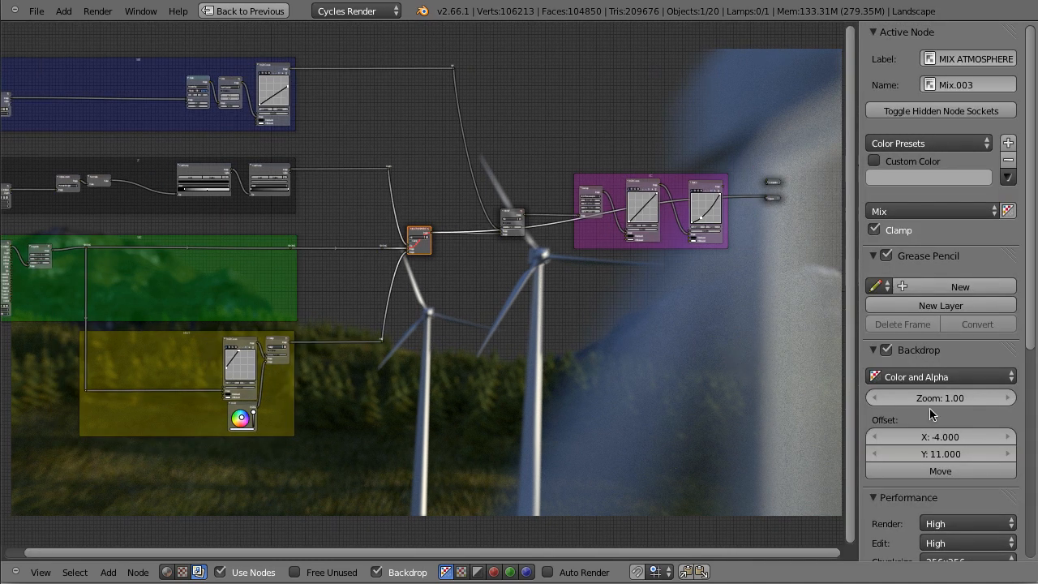
{"action": "left_click", "coordinate": [929, 401]}
{"action": "type", "text": "0.5"}
{"action": "key", "text": "Return"}
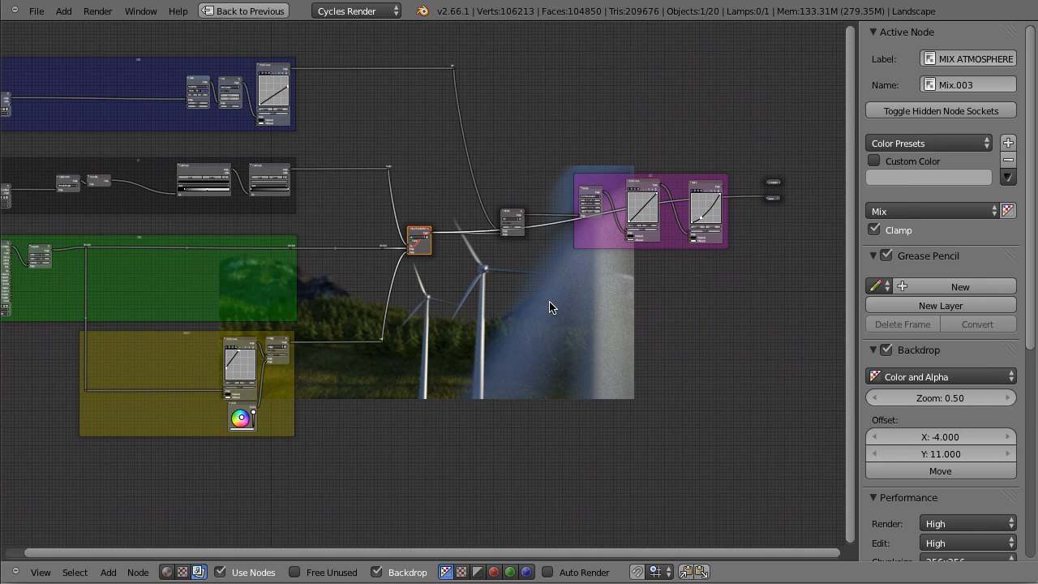
{"action": "middle_click_drag", "start_coordinate": [548, 308], "coordinate": [747, 447], "text": "alt"}
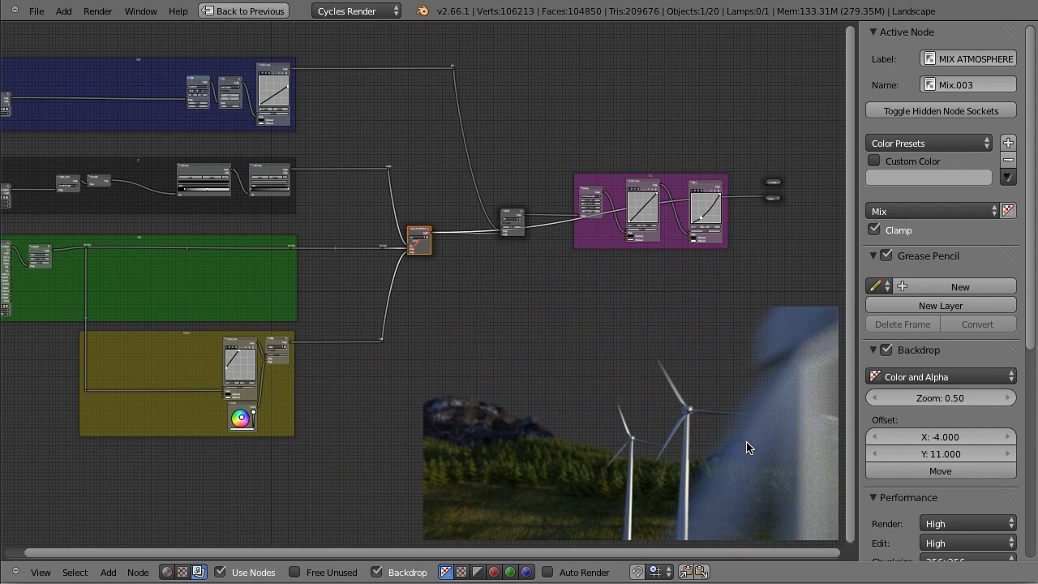
{"action": "key", "text": "n"}
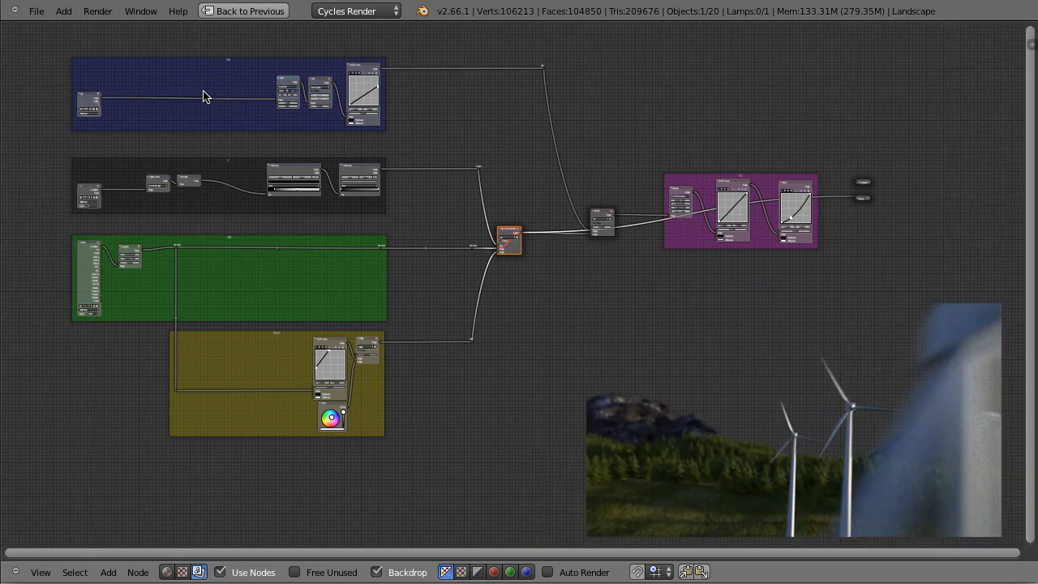
- Preview the sky branch in the backdrop node by node: the SKY image, Scale, Blur and RGB Curves
{"action": "scroll", "coordinate": [530, 369], "scroll_direction": "up", "scroll_amount": 3}
{"action": "middle_click_drag", "start_coordinate": [531, 373], "coordinate": [750, 541]}
{"action": "scroll", "coordinate": [261, 212], "scroll_direction": "up", "scroll_amount": 11}
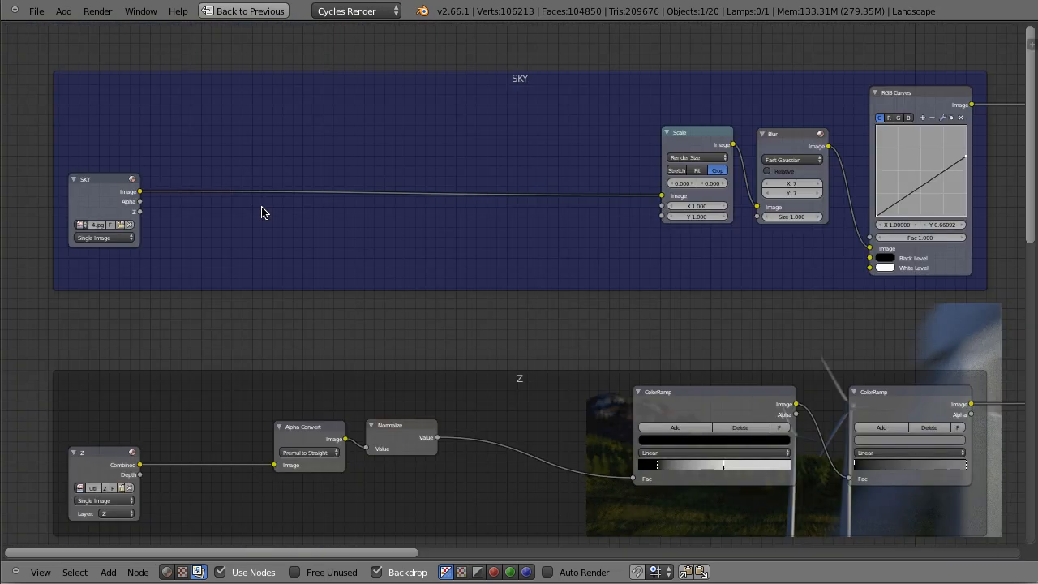
{"action": "left_click", "coordinate": [110, 183], "text": "ctrl+shift"}
{"action": "left_click", "coordinate": [691, 137]}
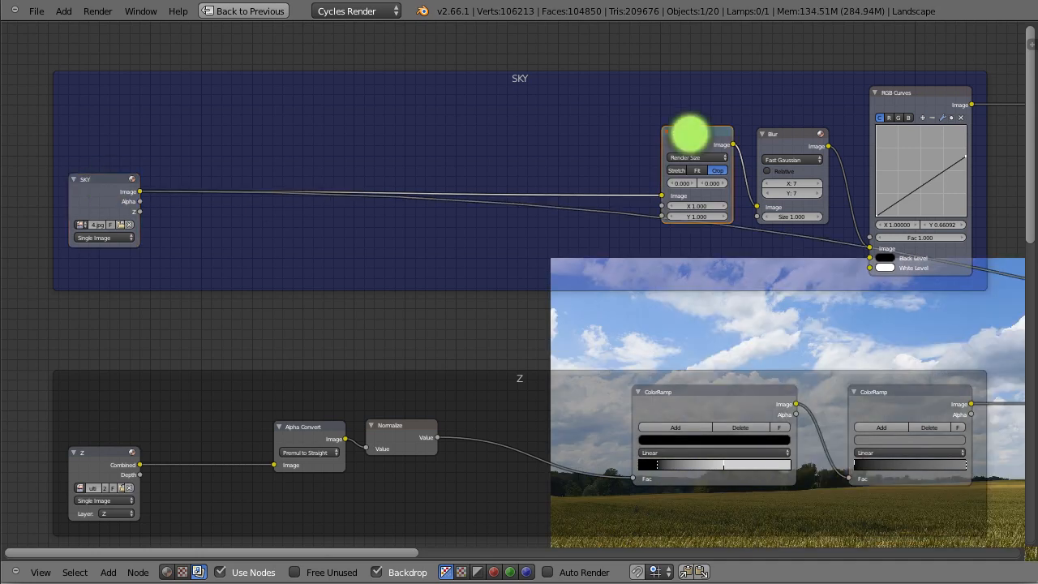
{"action": "left_click", "coordinate": [691, 138], "text": "ctrl+shift"}
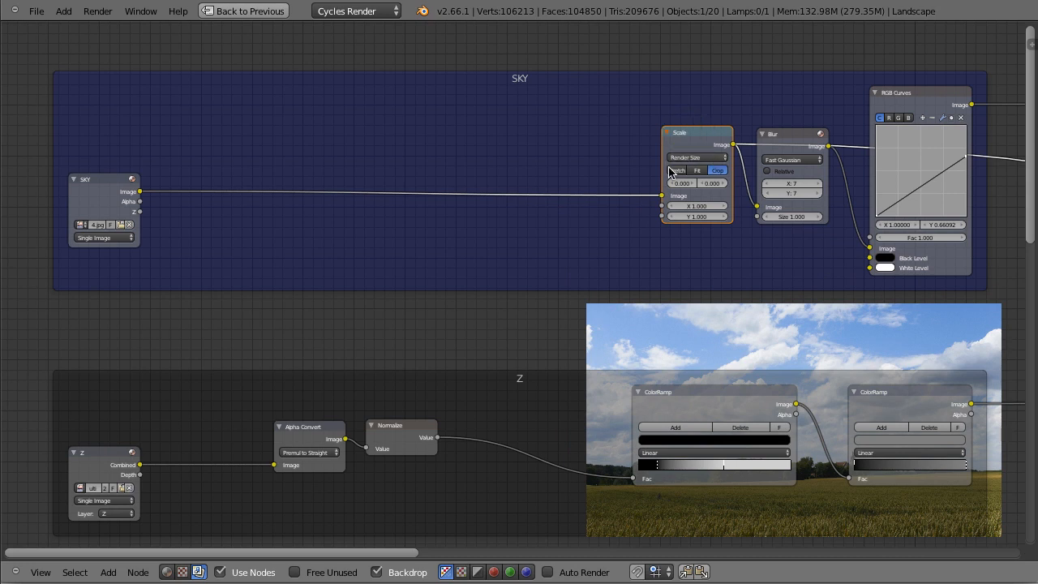
{"action": "left_click", "coordinate": [794, 140], "text": "ctrl+shift"}
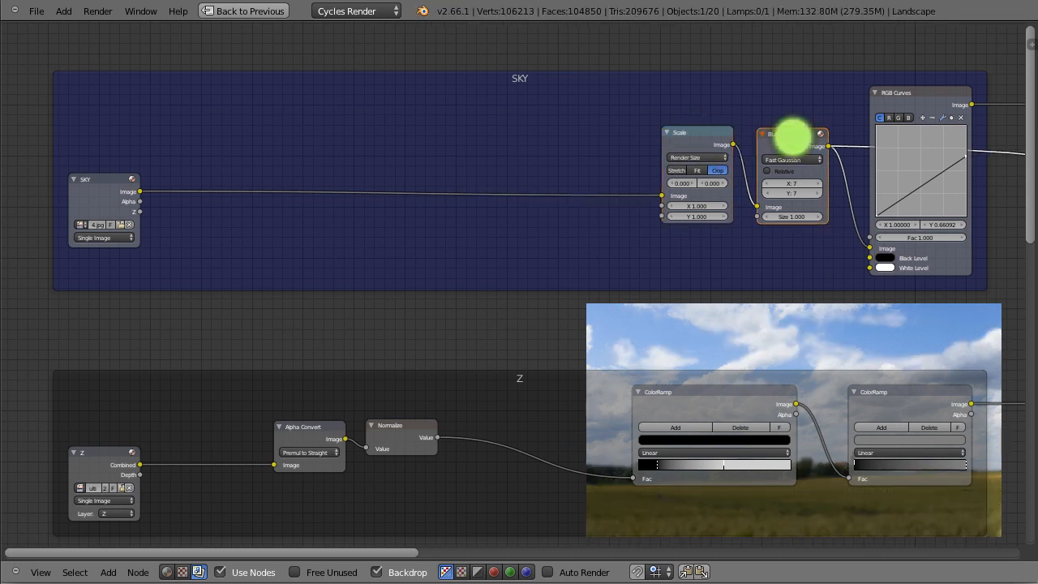
{"action": "left_click", "coordinate": [928, 101], "text": "ctrl+shift"}
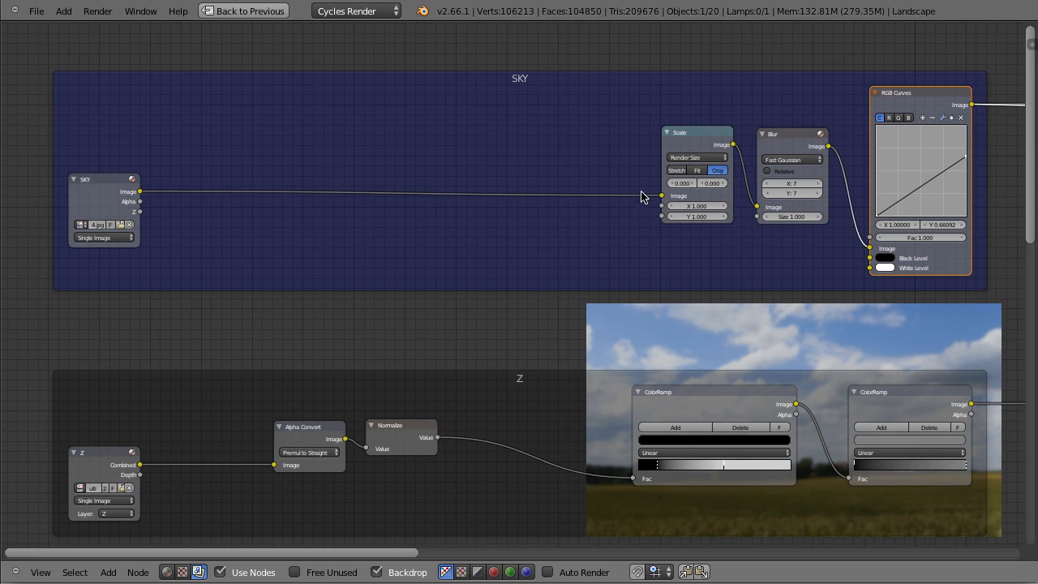
- Preview the MIX ATMOSPHERE and MIX SKY nodes alternately in the backdrop to compare the render with and without the sky
{"action": "scroll", "coordinate": [795, 276], "scroll_direction": "down", "scroll_amount": 8}
{"action": "middle_click_drag", "start_coordinate": [890, 185], "coordinate": [348, 79]}
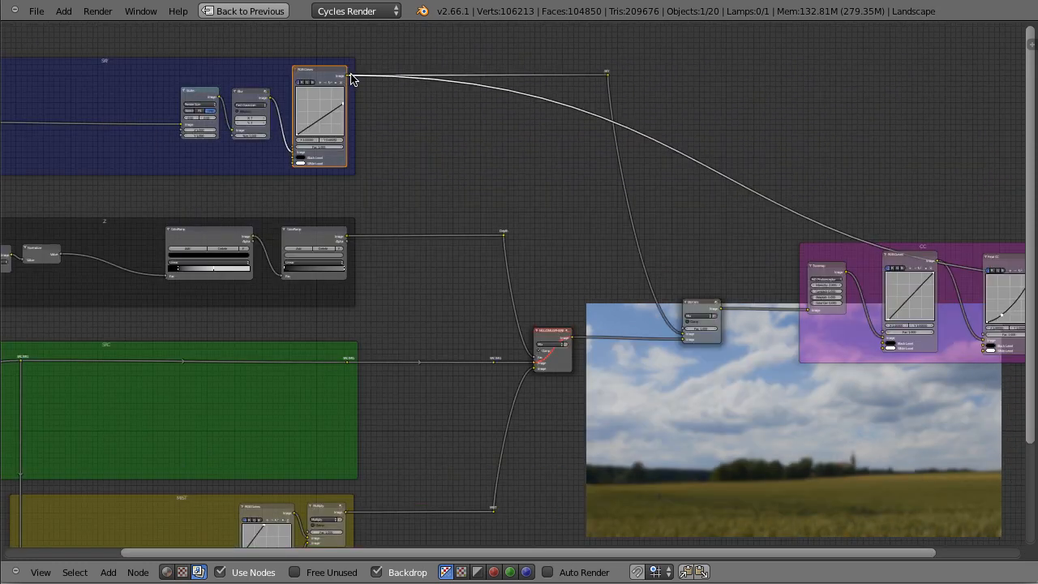
{"action": "left_click", "coordinate": [702, 306]}
{"action": "key", "text": "KP_Decimal"}
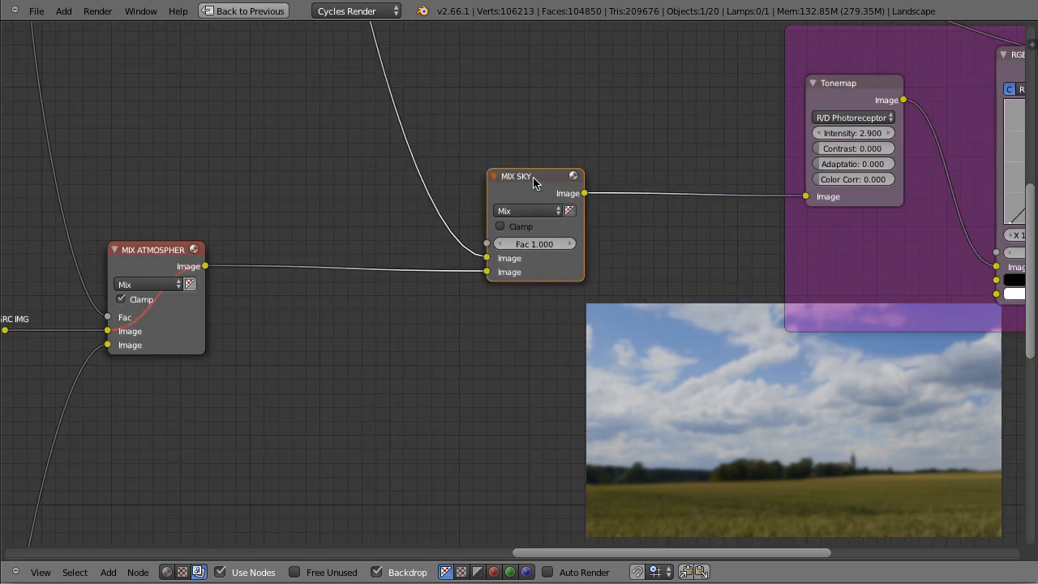
{"action": "key", "text": "shift+a"}
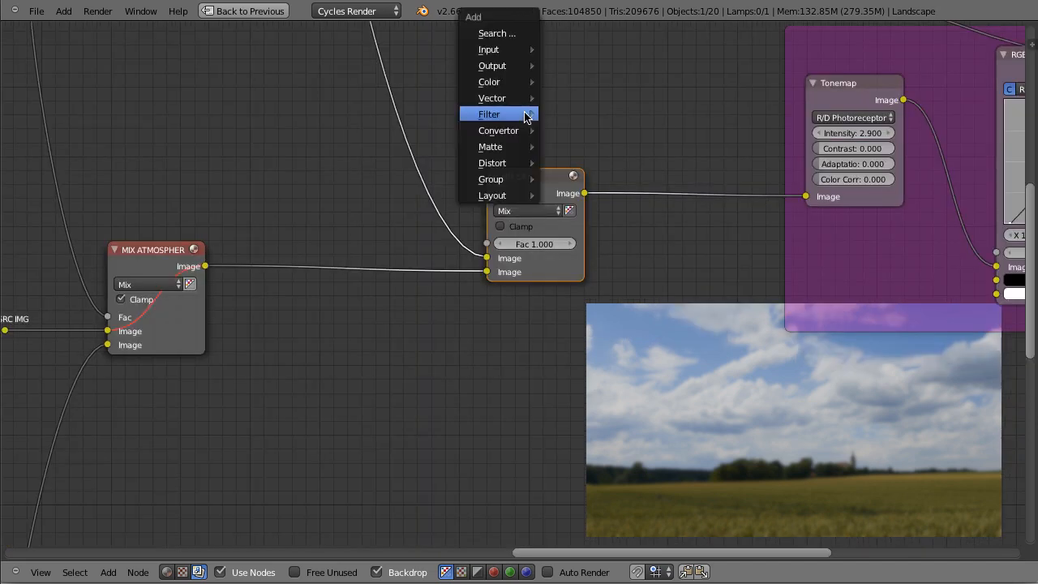
{"action": "mouse_move", "coordinate": [528, 82]}
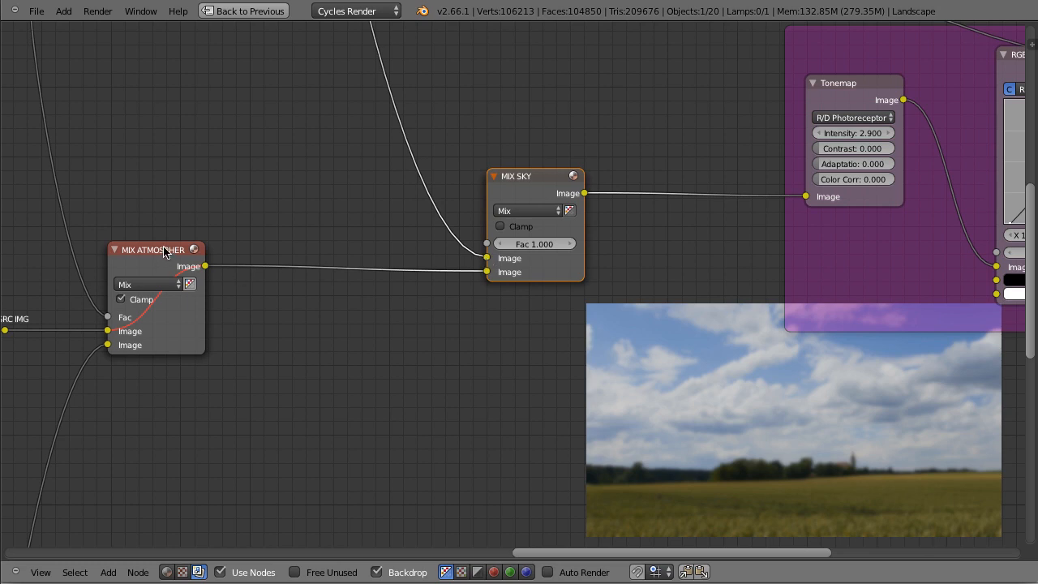
{"action": "left_click", "coordinate": [164, 252], "text": "ctrl+shift"}
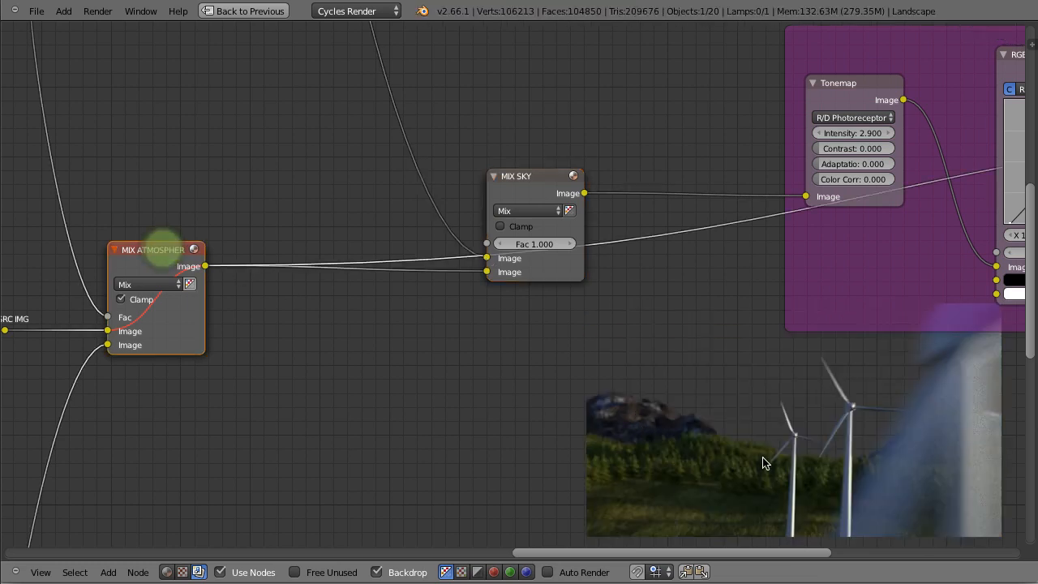
{"action": "left_click", "coordinate": [532, 177], "text": "ctrl+shift"}
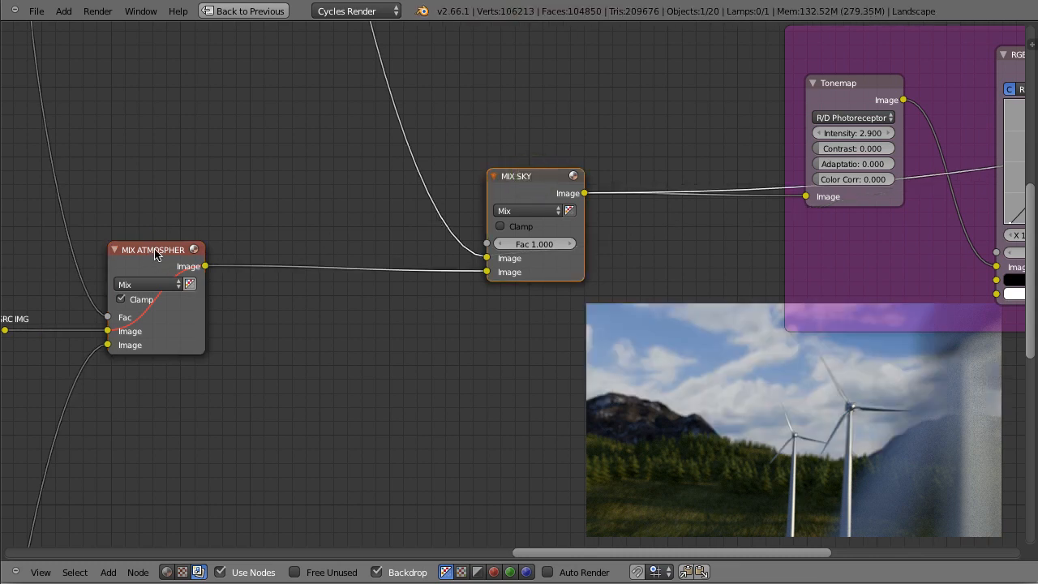
{"action": "left_click", "coordinate": [155, 252], "text": "ctrl+shift"}
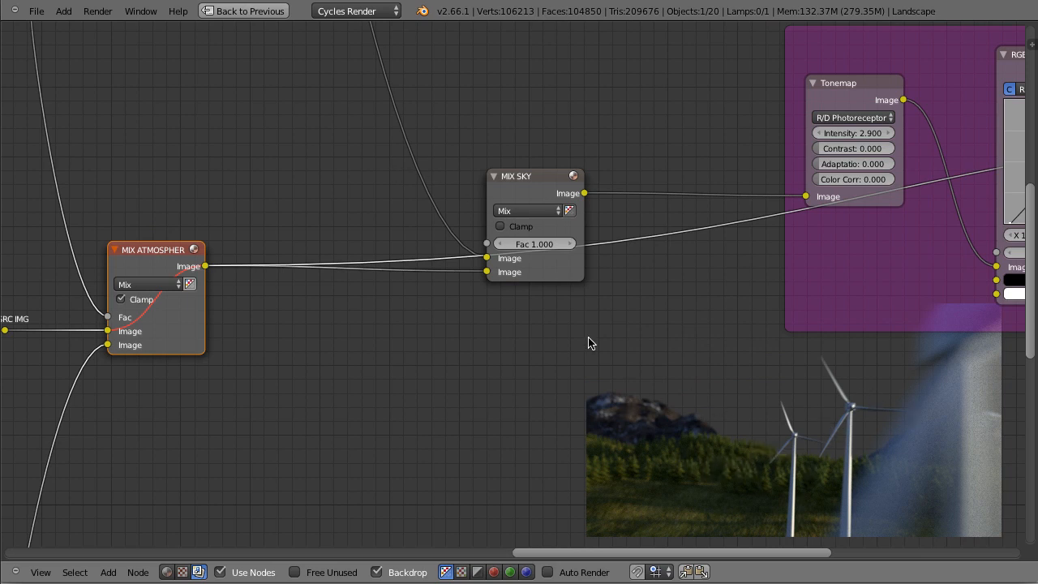
{"action": "left_click", "coordinate": [528, 178], "text": "ctrl+shift"}
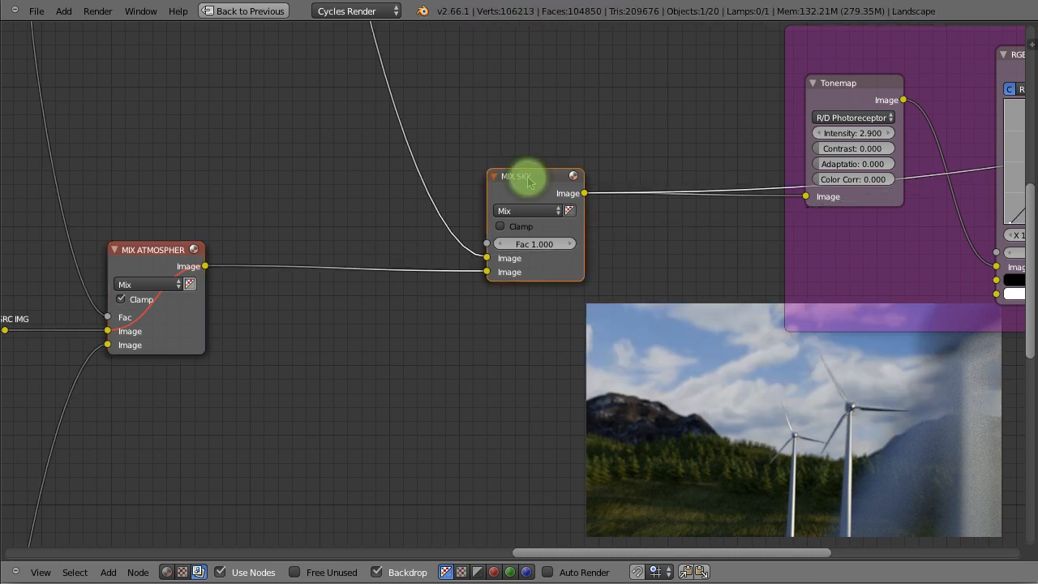
- Turn off the inclusion of the second input's alpha on the MIX SKY node and turn it back on
{"action": "scroll", "coordinate": [567, 207], "scroll_direction": "up", "scroll_amount": 9}
{"action": "middle_click_drag", "start_coordinate": [568, 208], "coordinate": [432, 141]}
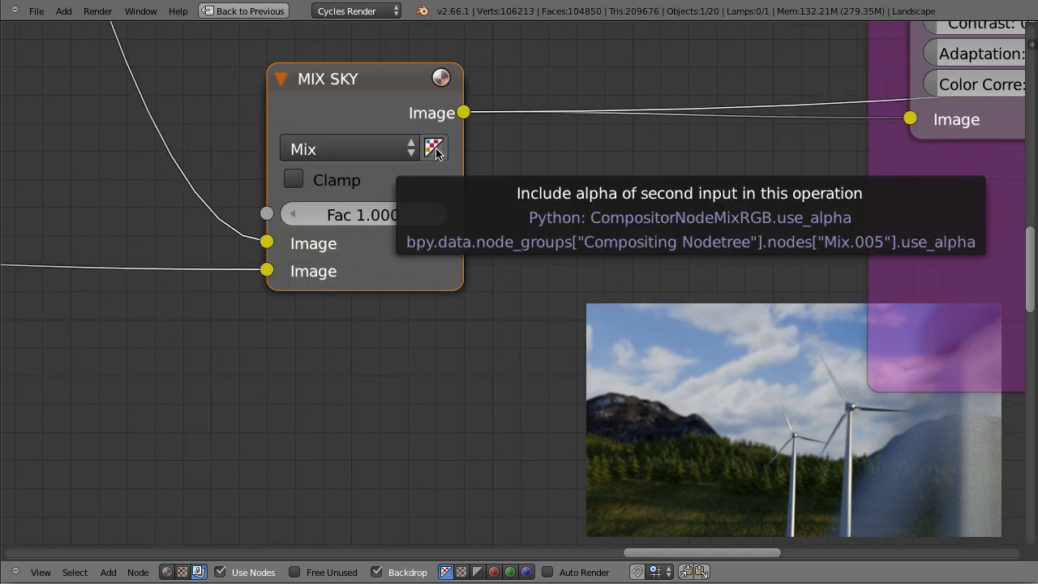
{"action": "left_click", "coordinate": [434, 150]}
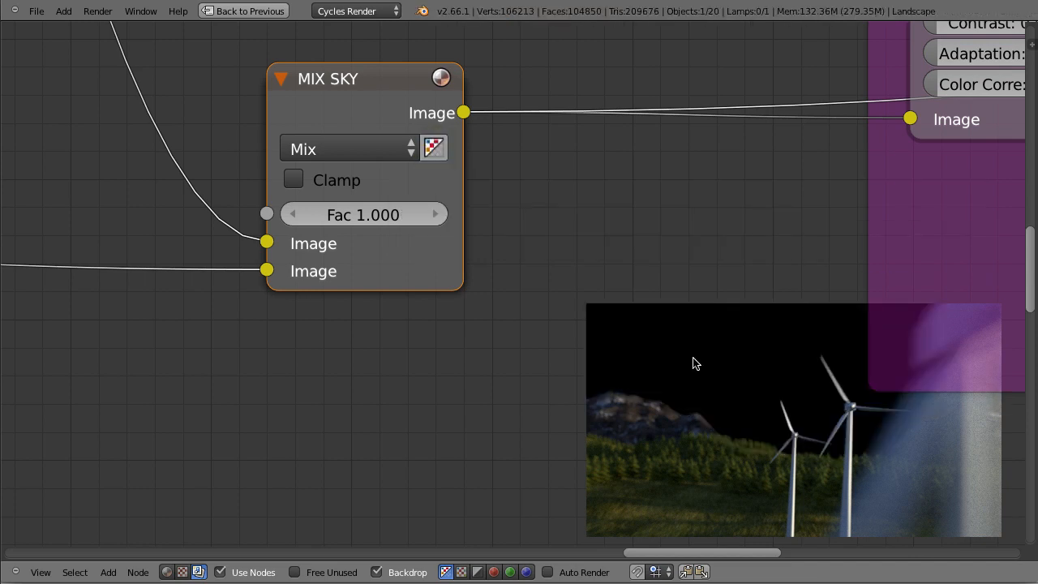
{"action": "left_click", "coordinate": [434, 150]}
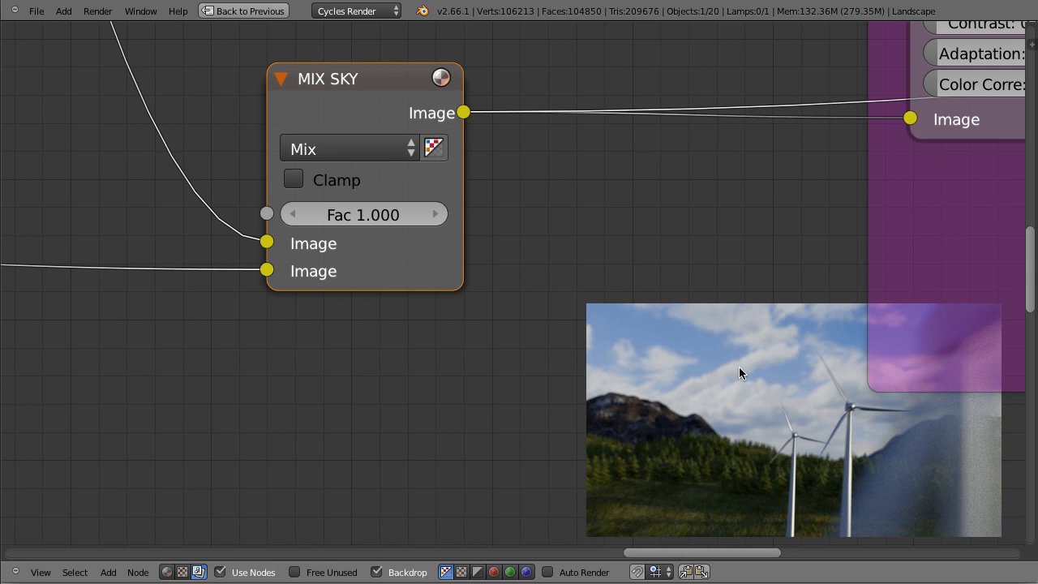
- Unmute the MIX ATMOSPHERE node that feeds MIX SKY
{"action": "scroll", "coordinate": [663, 239], "scroll_direction": "down", "scroll_amount": 13}
{"action": "middle_click_drag", "start_coordinate": [795, 264], "coordinate": [491, 233]}
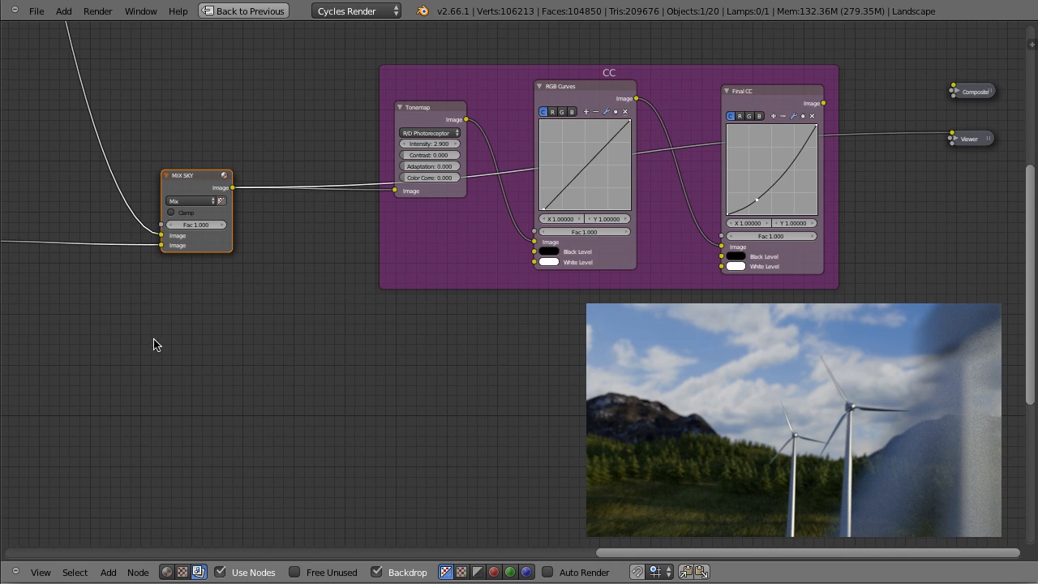
{"action": "left_click", "coordinate": [198, 175]}
{"action": "middle_click_drag", "start_coordinate": [126, 255], "coordinate": [590, 258]}
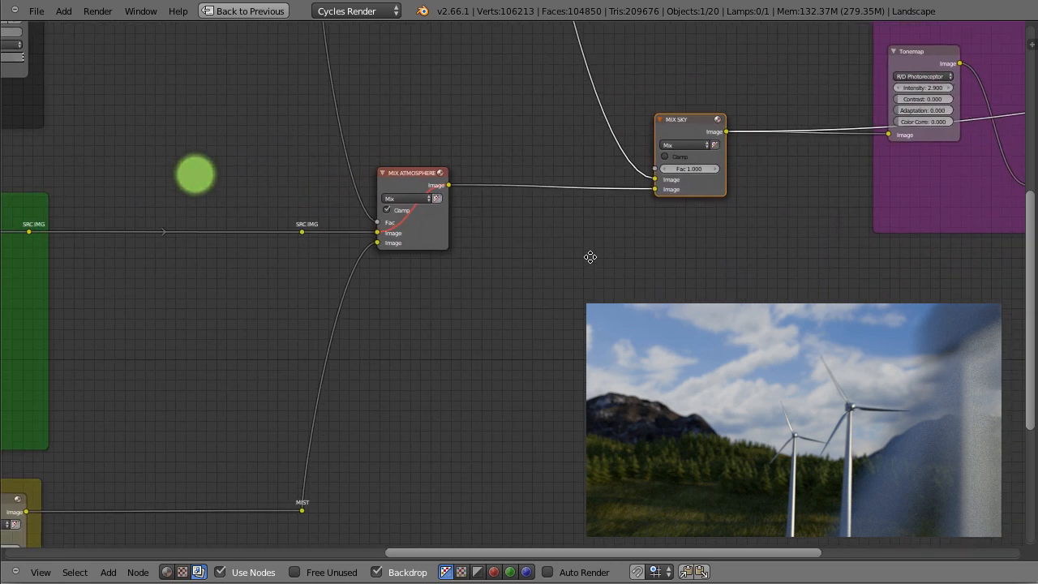
{"action": "scroll", "coordinate": [459, 395], "scroll_direction": "up", "scroll_amount": 3}
{"action": "middle_click_drag", "start_coordinate": [467, 270], "coordinate": [447, 316]}
{"action": "left_click", "coordinate": [380, 185]}
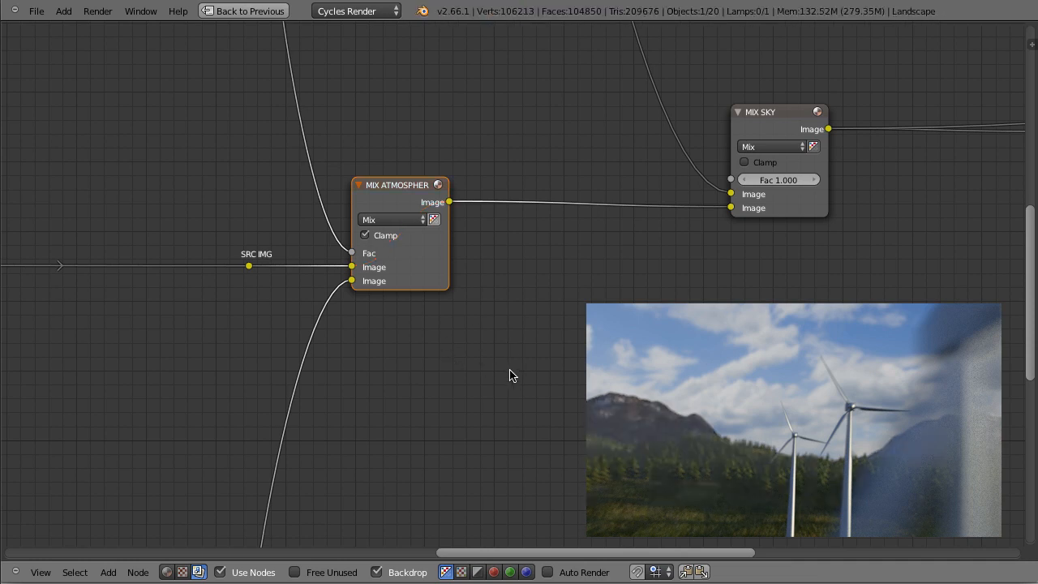
- Preview the SRC IMG input of MIX ATMOSPHERE, add a reroute point on its mist link and preview that too
{"action": "left_click", "coordinate": [249, 268], "text": "ctrl+shift"}
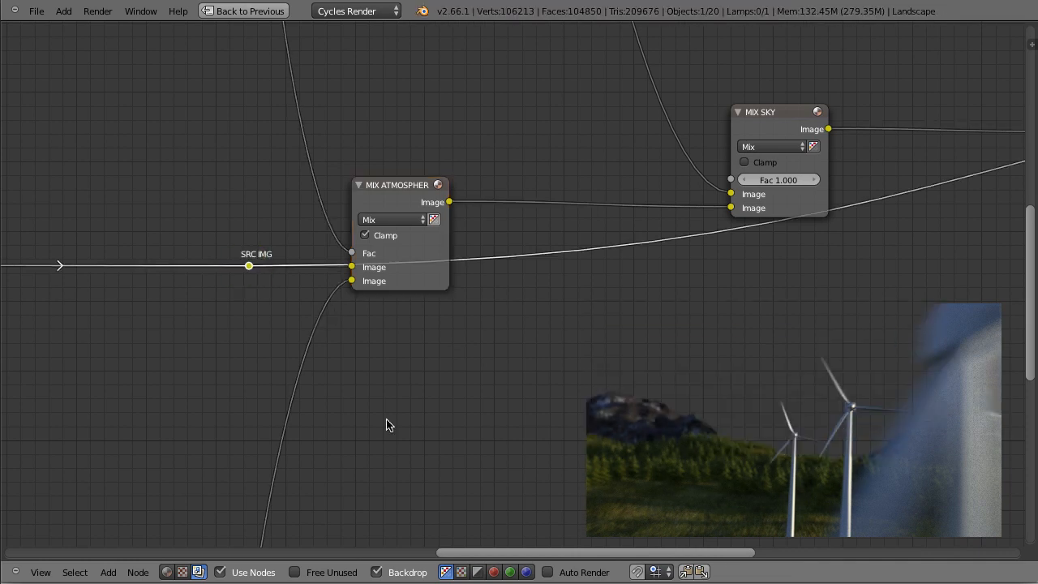
{"action": "left_click_drag", "start_coordinate": [260, 385], "coordinate": [359, 431], "text": "shift"}
{"action": "left_click", "coordinate": [314, 418], "text": "ctrl+shift"}
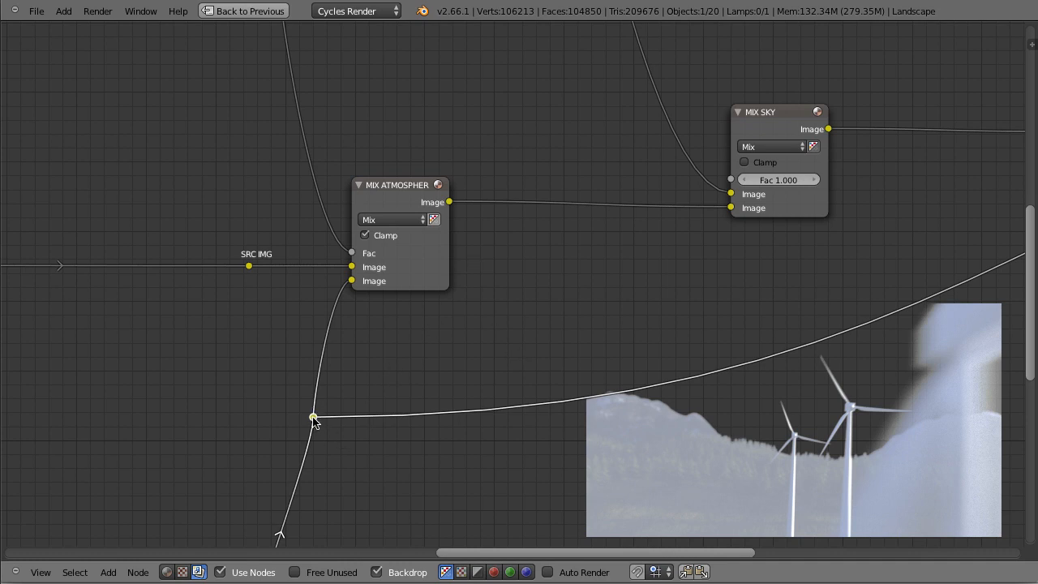
- Examine the SRC branch by previewing the MAIN layer and Despeckle, following the SRC IMG link through to MIX ATMOSPHERE
{"action": "scroll", "coordinate": [363, 420], "scroll_direction": "down", "scroll_amount": 1}
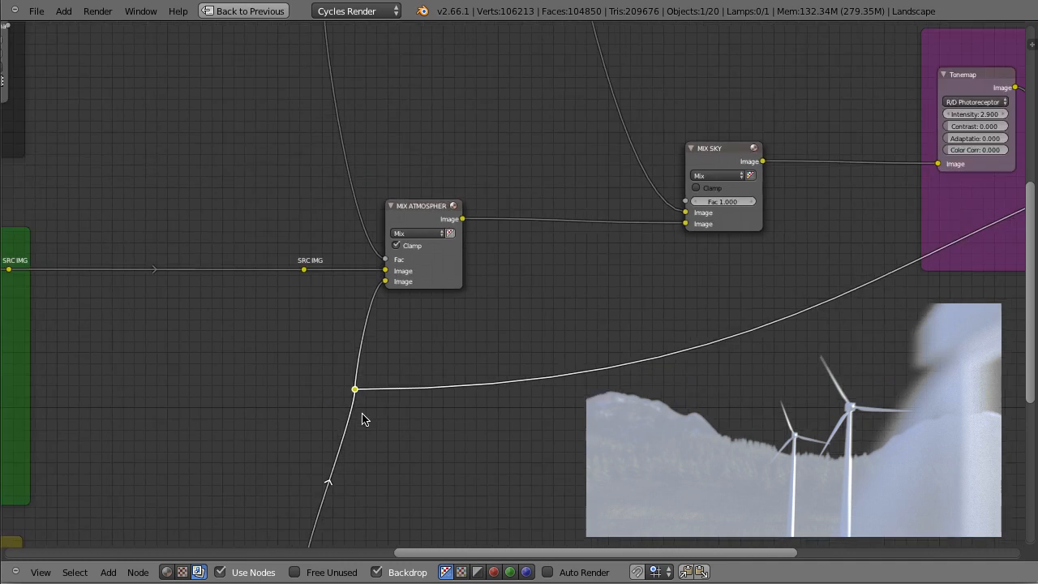
{"action": "scroll", "coordinate": [362, 415], "scroll_direction": "down", "scroll_amount": 1}
{"action": "middle_click_drag", "start_coordinate": [292, 430], "coordinate": [576, 196]}
{"action": "scroll", "coordinate": [571, 210], "scroll_direction": "down", "scroll_amount": 10}
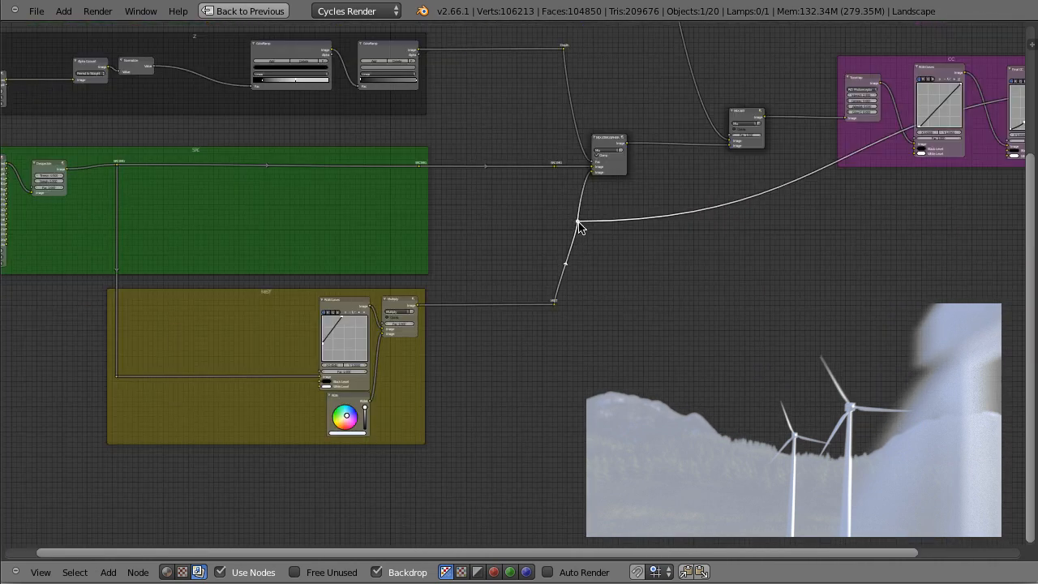
{"action": "middle_click_drag", "start_coordinate": [236, 243], "coordinate": [331, 232]}
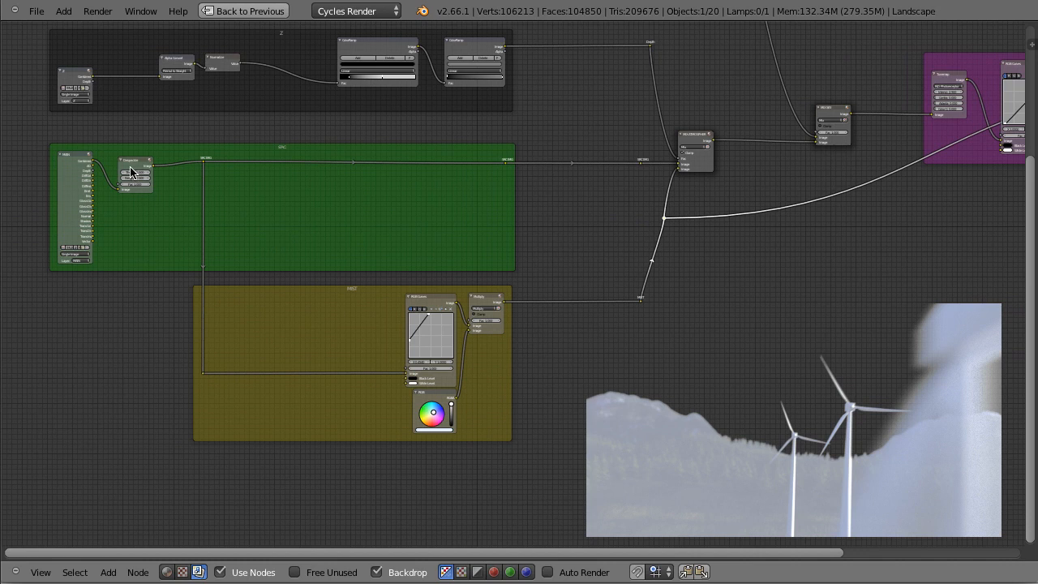
{"action": "left_click", "coordinate": [72, 159], "text": "ctrl+shift"}
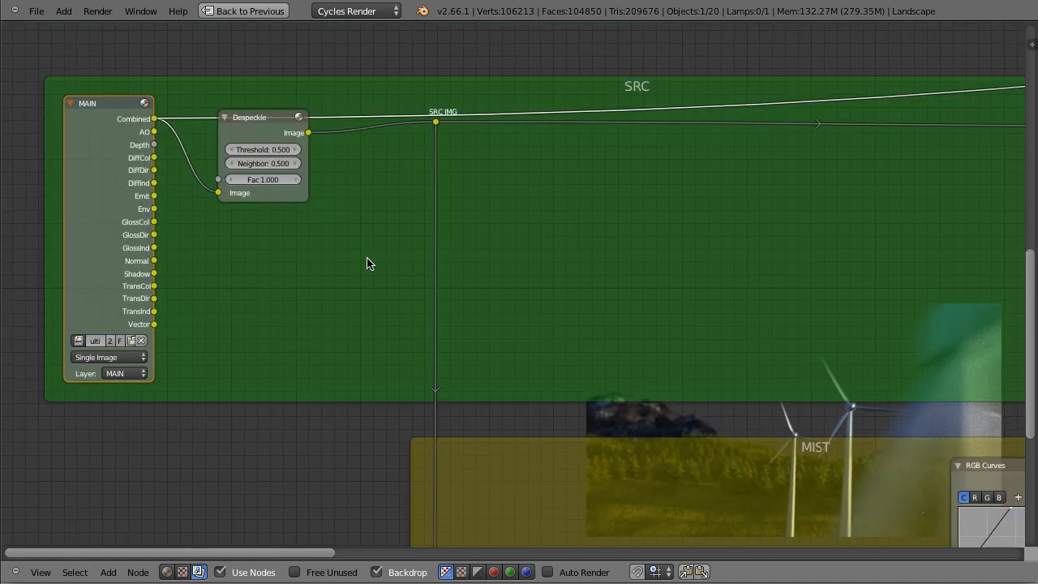
{"action": "scroll", "coordinate": [288, 226], "scroll_direction": "up", "scroll_amount": 1}
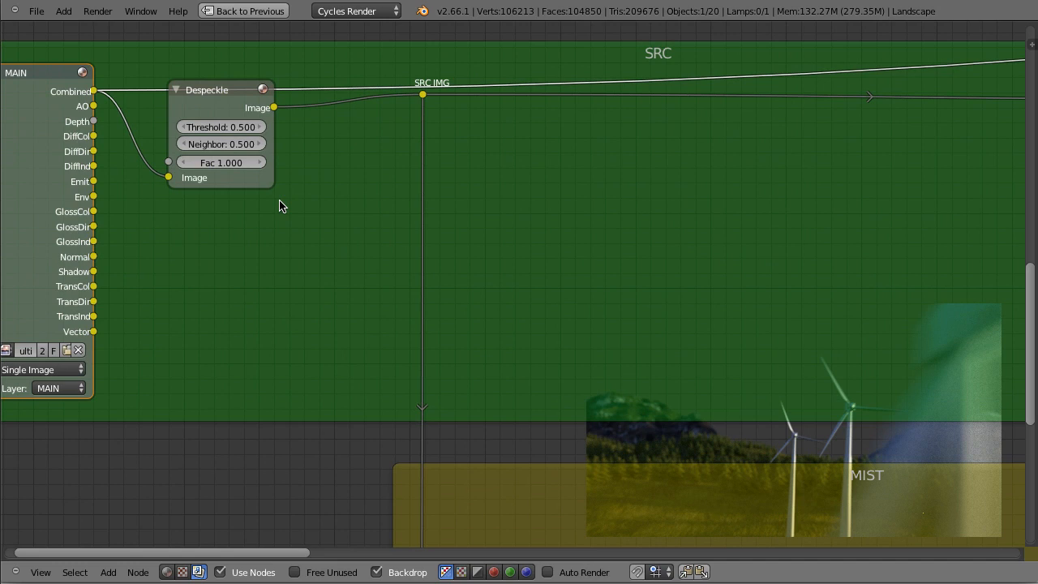
{"action": "left_click", "coordinate": [211, 91]}
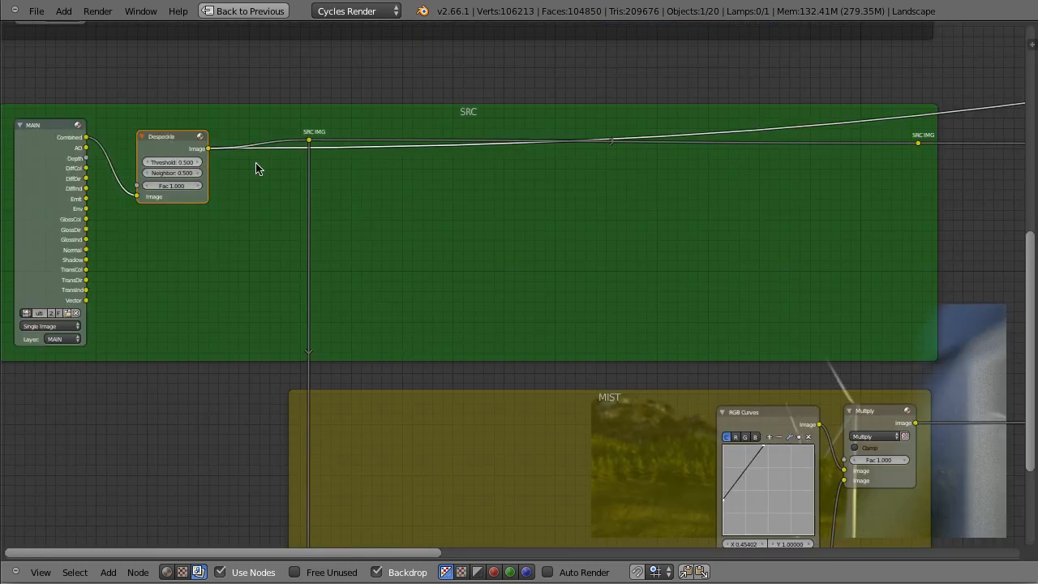
{"action": "right_click", "coordinate": [309, 141]}
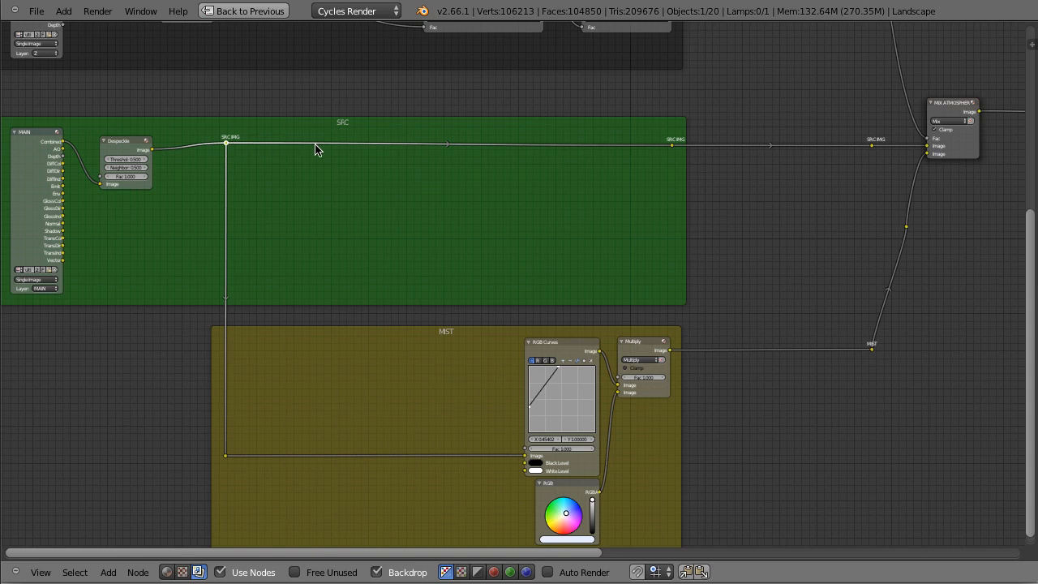
{"action": "right_click", "coordinate": [957, 109]}
{"action": "middle_click_drag", "start_coordinate": [957, 227], "coordinate": [842, 227]}
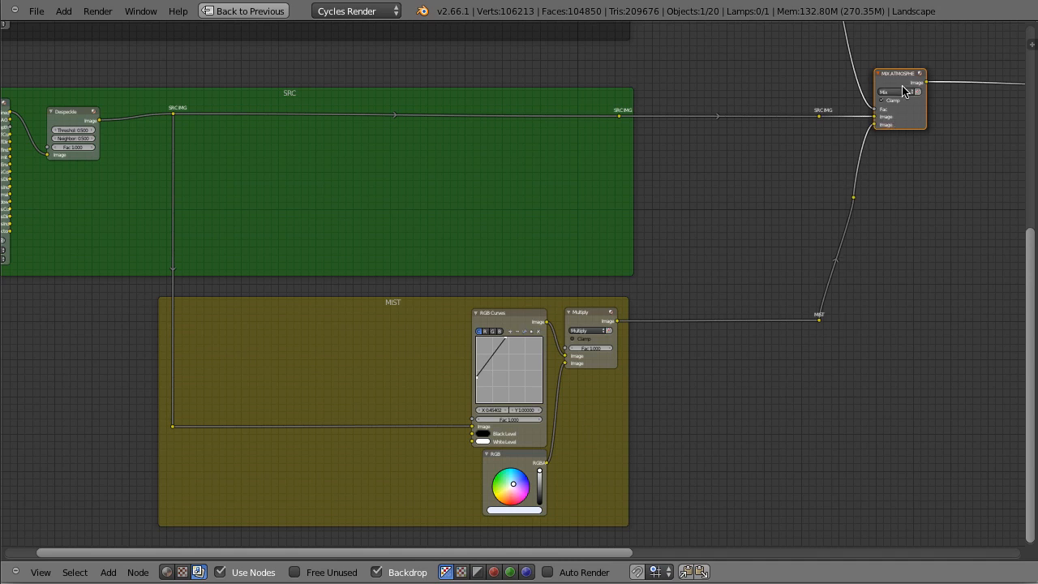
- Preview the two image inputs of MIX ATMOSPHERE, the SRC IMG reroute and the mist reroute, one after the other
{"action": "left_click", "coordinate": [820, 118], "text": "ctrl+shift"}
{"action": "middle_click_drag", "start_coordinate": [864, 212], "coordinate": [774, 169]}
{"action": "left_click", "coordinate": [765, 155], "text": "ctrl+shift"}
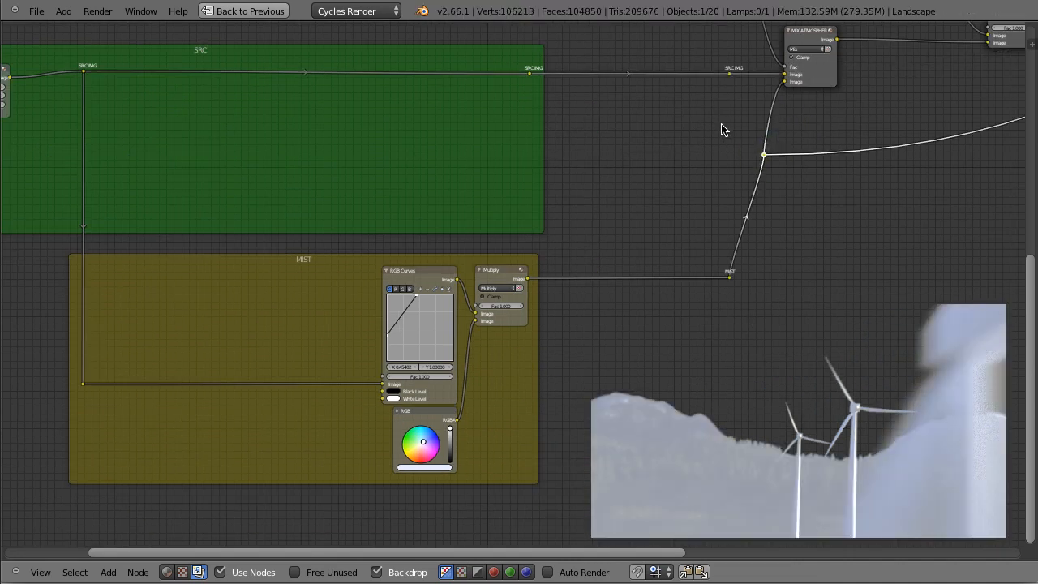
- Add a reroute point on the depth link into MIX ATMOSPHERE's Fac input and preview the depth mask in the backdrop
{"action": "middle_click_drag", "start_coordinate": [727, 98], "coordinate": [638, 194]}
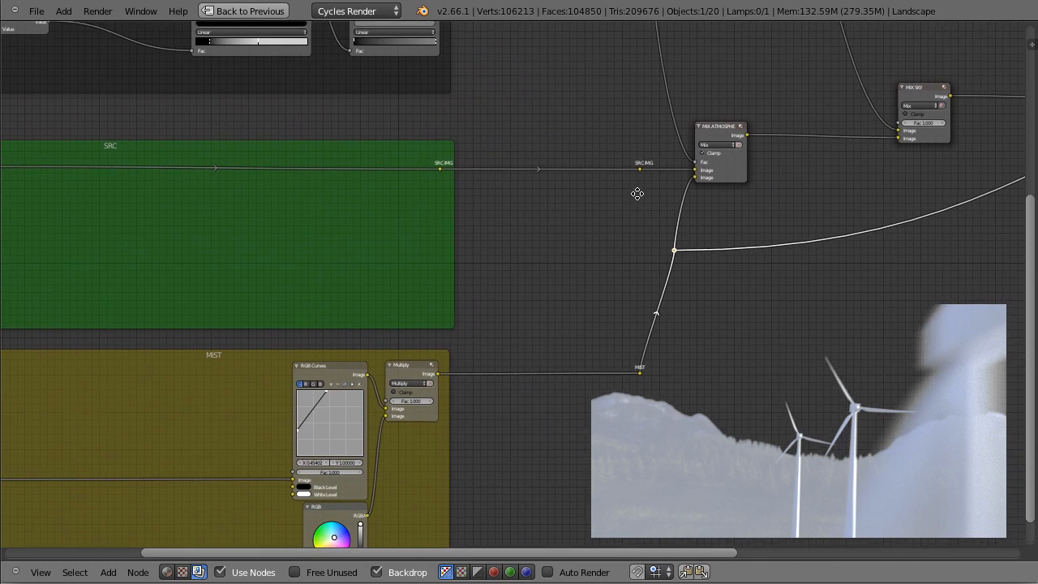
{"action": "left_click_drag", "start_coordinate": [631, 79], "coordinate": [716, 73], "text": "shift"}
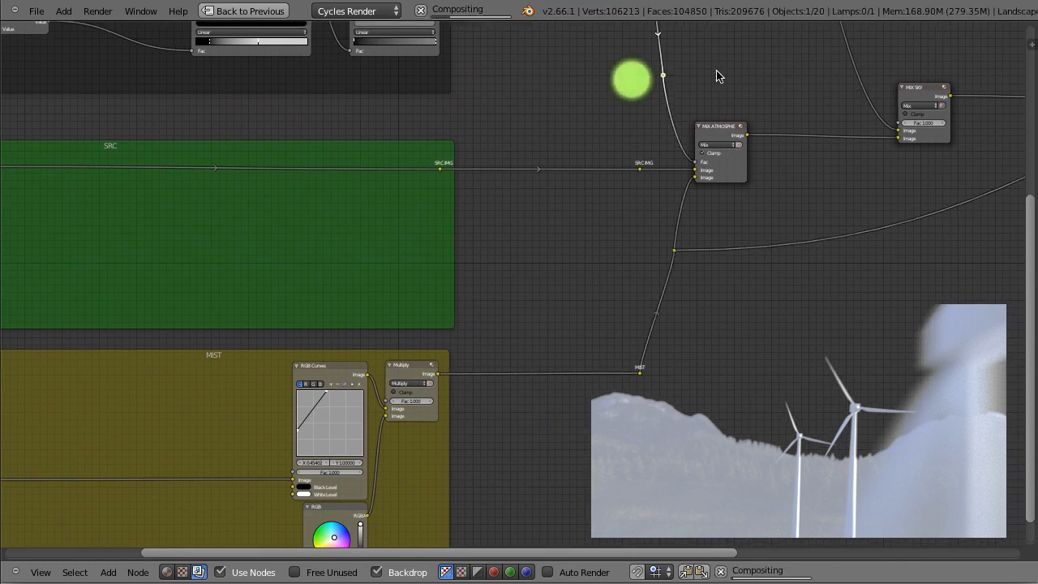
{"action": "left_click", "coordinate": [663, 76], "text": "ctrl+shift"}
{"action": "middle_click_drag", "start_coordinate": [891, 379], "coordinate": [825, 347]}
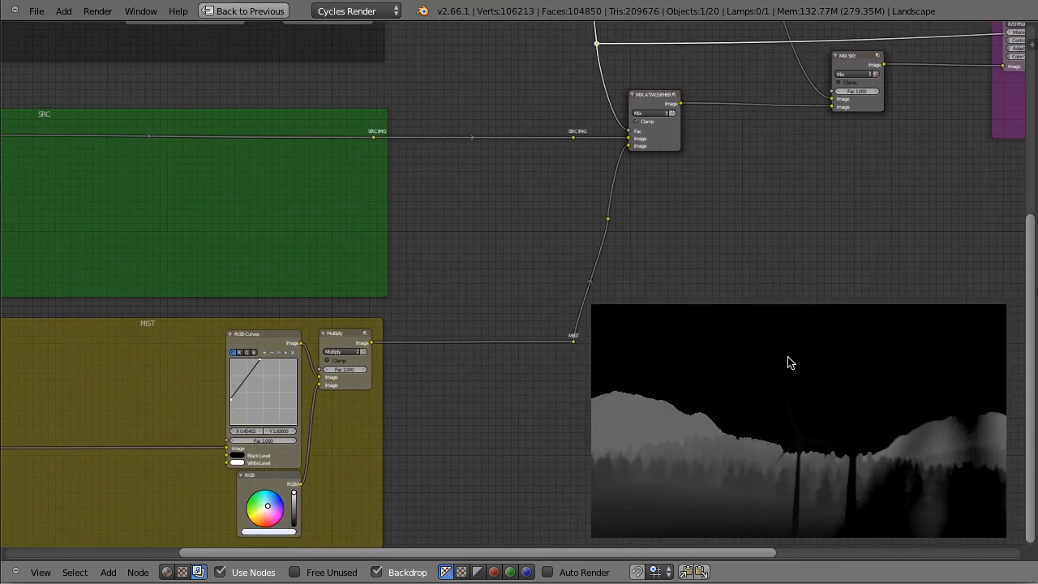
- Compare MIX SKY with the depth mask, SRC IMG, mist and MIX ATMOSPHERE in the backdrop, ending on MIX SKY
{"action": "left_click", "coordinate": [854, 60], "text": "ctrl+shift"}
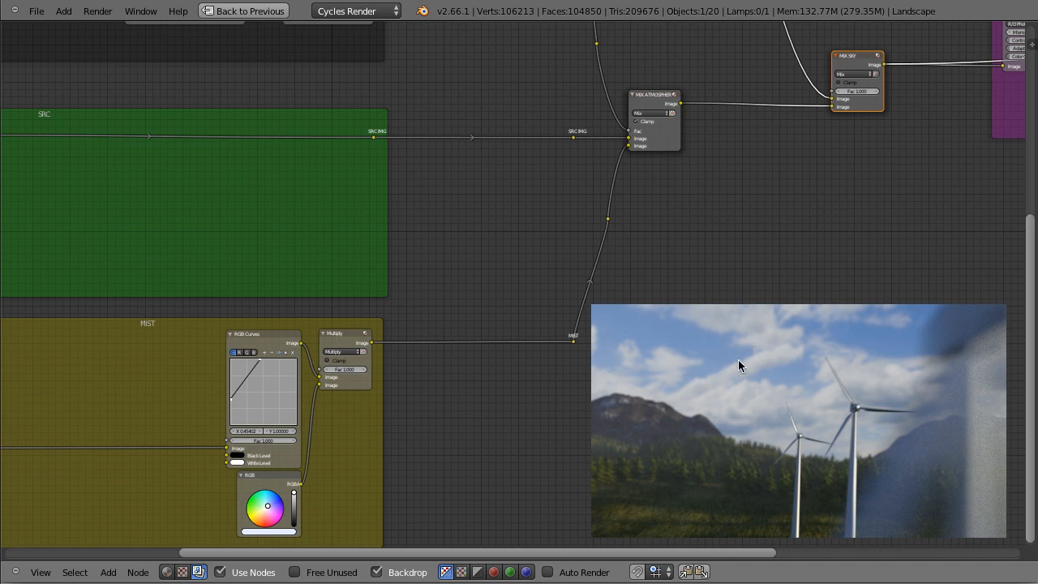
{"action": "left_click", "coordinate": [598, 44], "text": "ctrl+shift"}
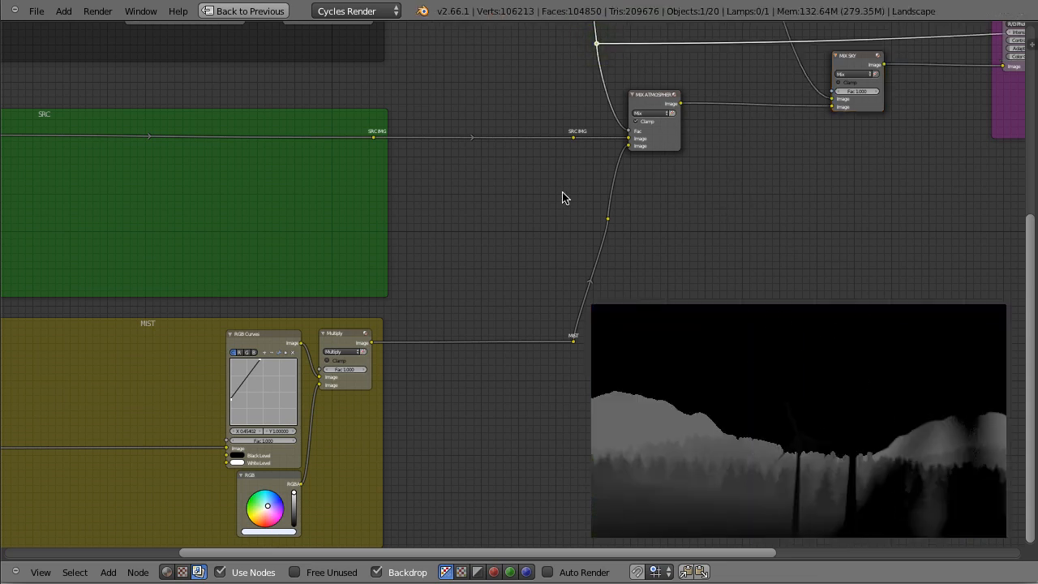
{"action": "left_click", "coordinate": [573, 138], "text": "ctrl+shift"}
{"action": "key", "text": "ctrl+z"}
{"action": "left_click", "coordinate": [609, 220], "text": "ctrl+shift"}
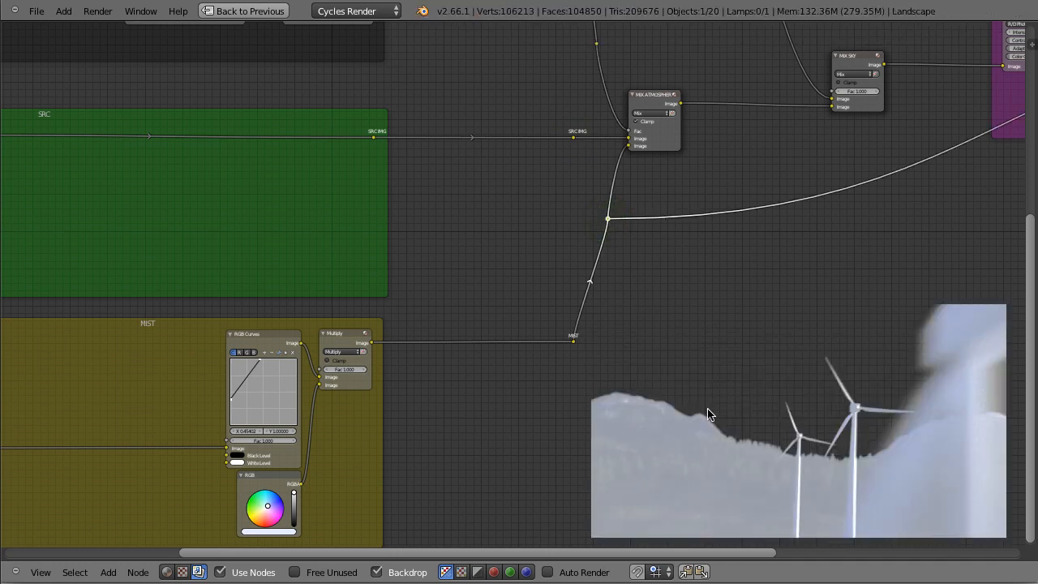
{"action": "left_click", "coordinate": [658, 99], "text": "ctrl+shift"}
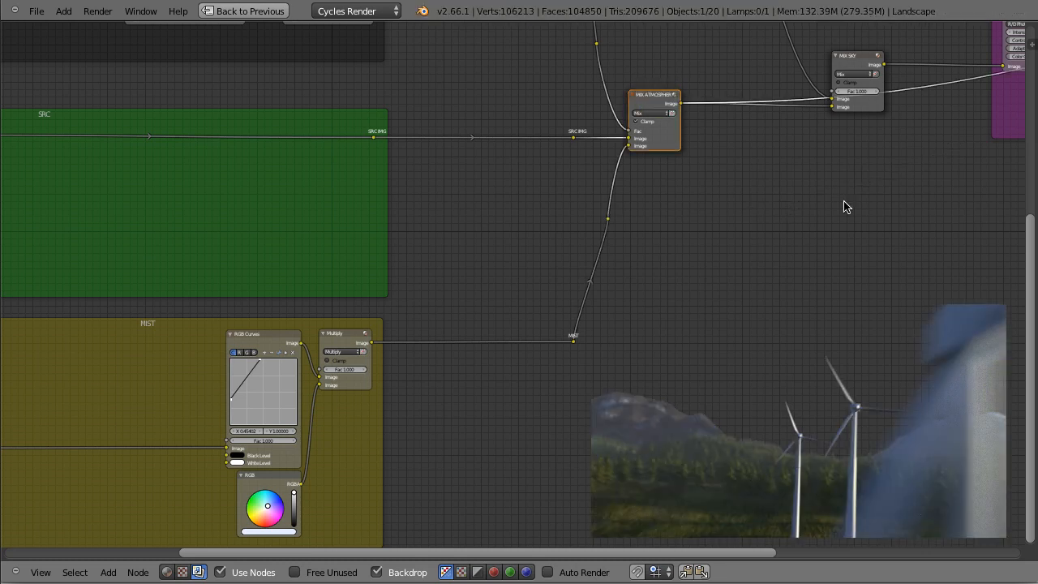
{"action": "middle_click_drag", "start_coordinate": [892, 160], "coordinate": [665, 139]}
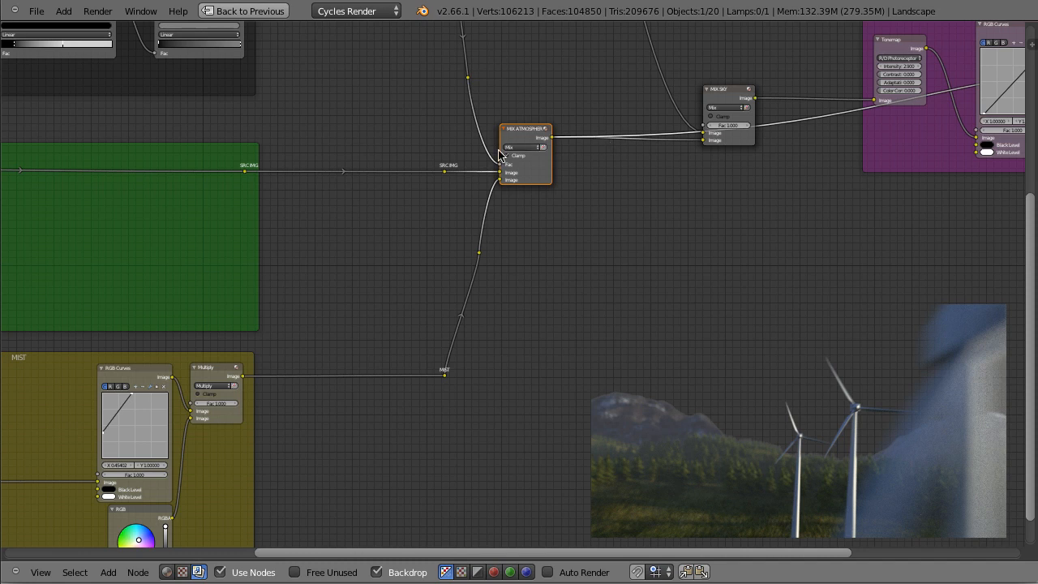
{"action": "left_click", "coordinate": [727, 96]}
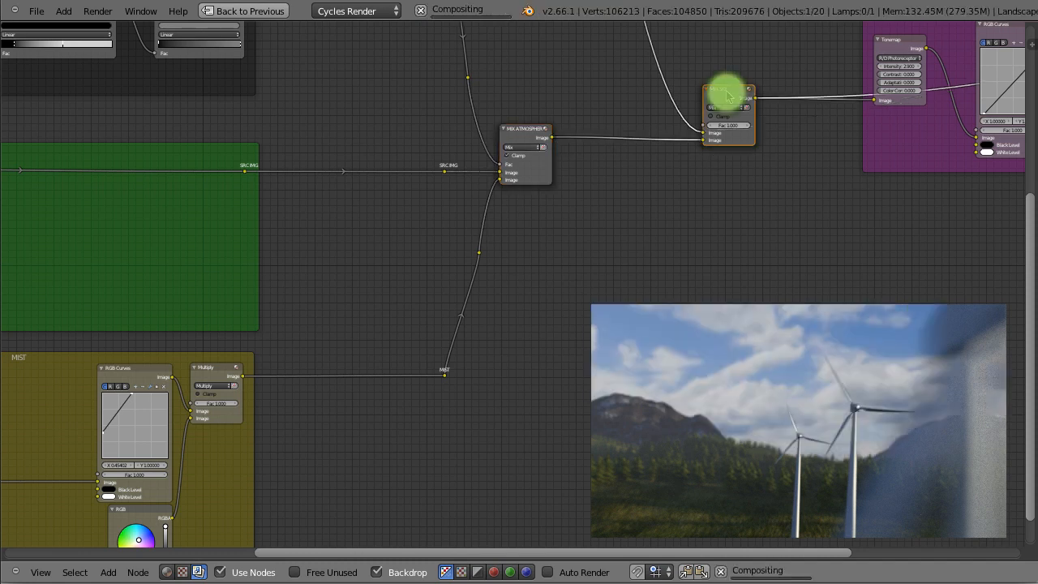
{"action": "middle_click_drag", "start_coordinate": [938, 208], "coordinate": [547, 243]}
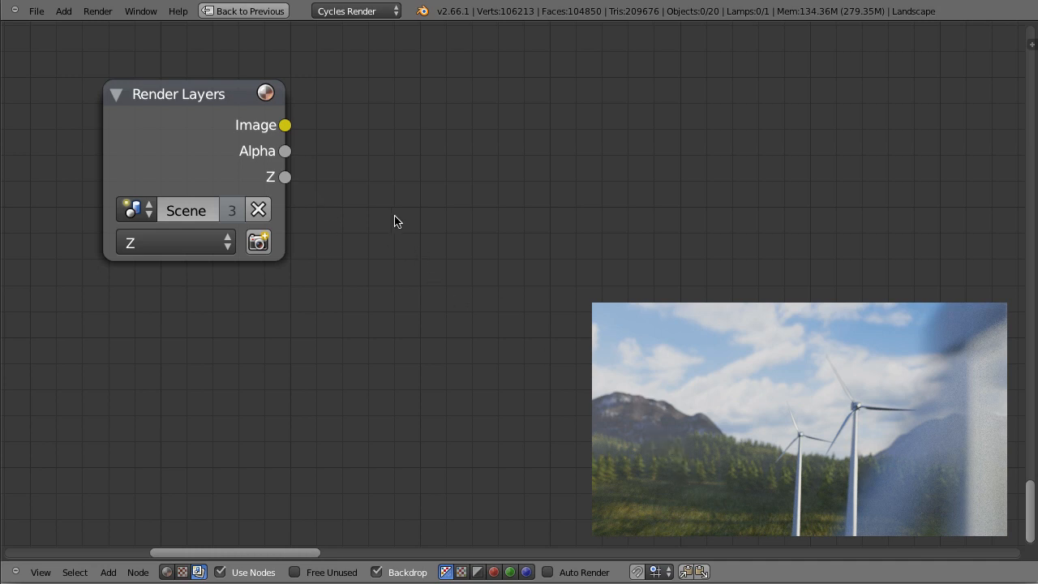
- Check the OpenEXR MultiLayer output format, then render the frame and open its save-image dialog without saving
{"action": "left_click", "coordinate": [177, 98]}
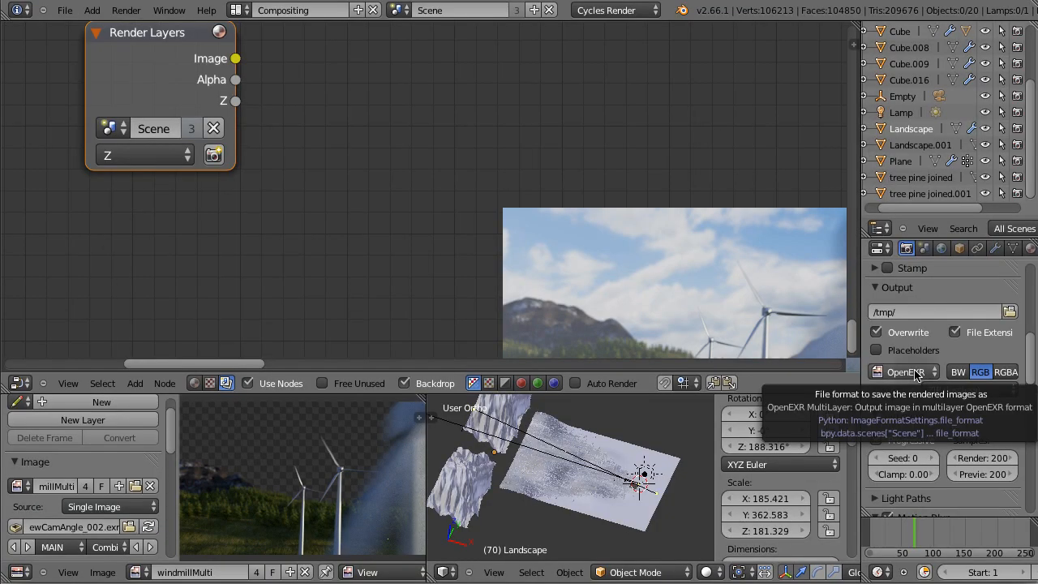
{"action": "left_click", "coordinate": [906, 372]}
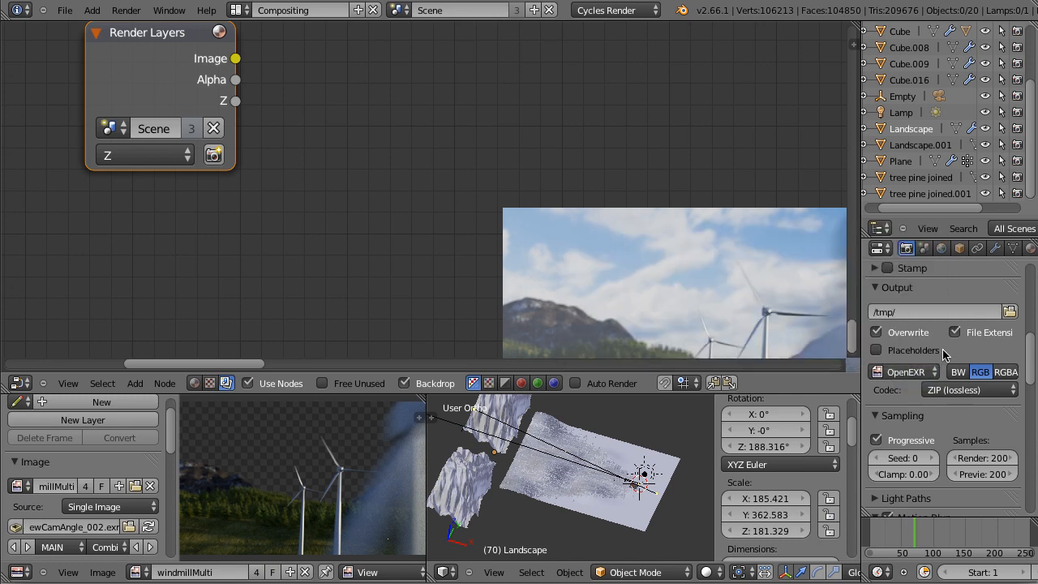
{"action": "key", "text": "F12"}
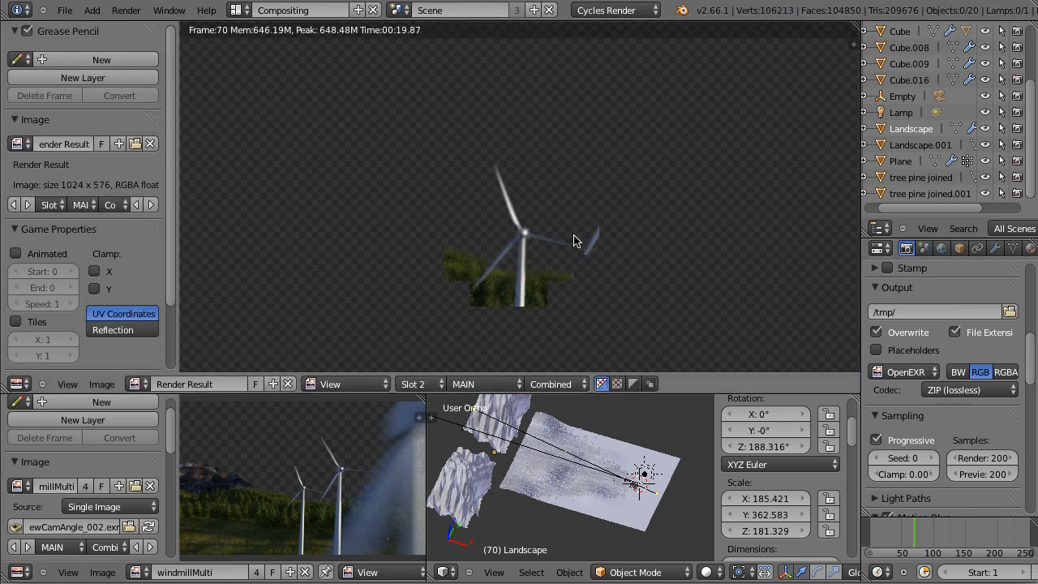
{"action": "key", "text": "F3"}
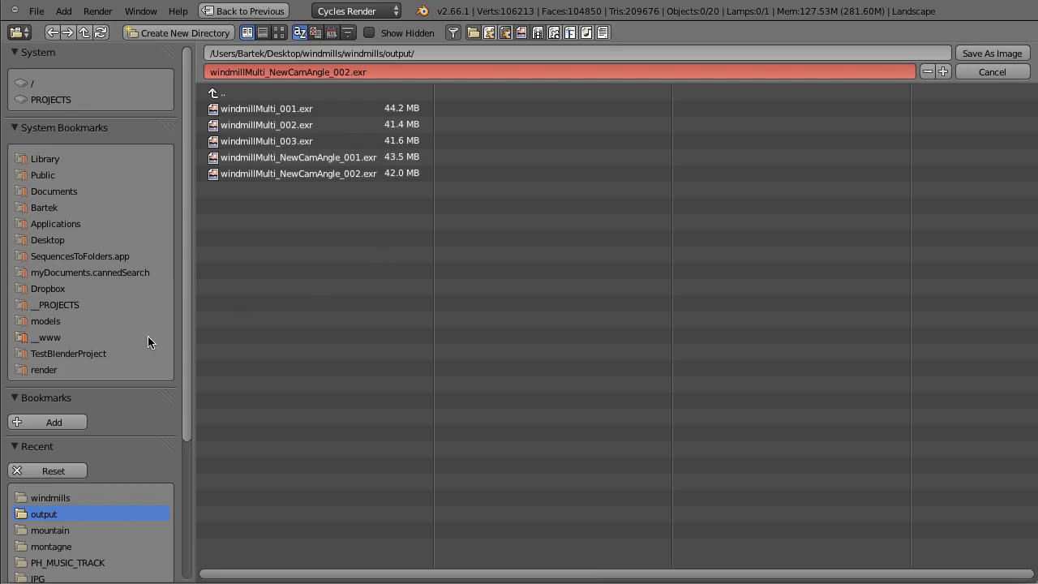
{"action": "key", "text": "Escape"}
{"action": "key", "text": "Escape"}
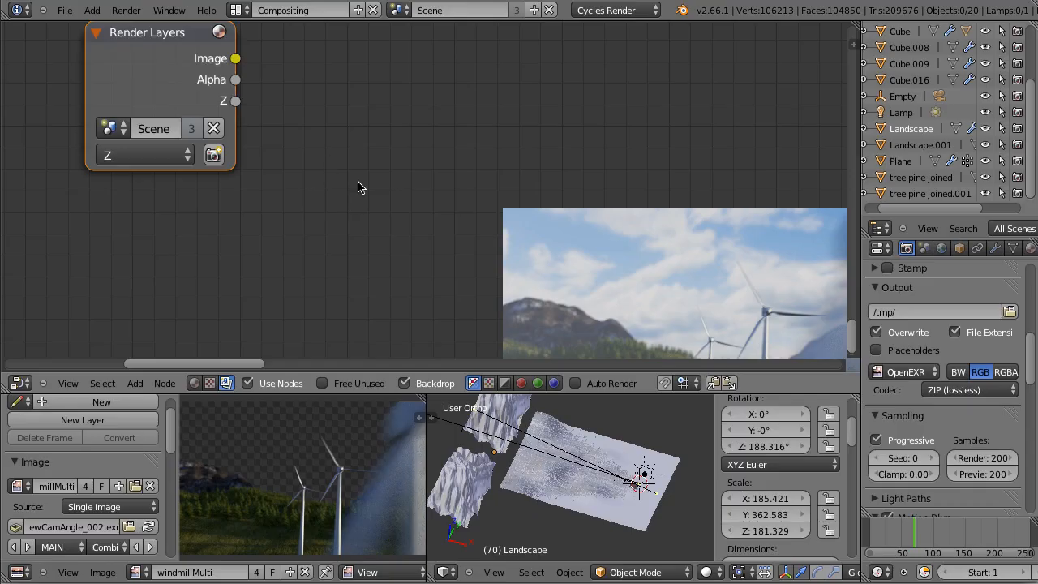
- Add an empty Image input node beside the Render Layers node and delete it again
{"action": "key", "text": "shift+a"}
{"action": "mouse_move", "coordinate": [361, 185]}
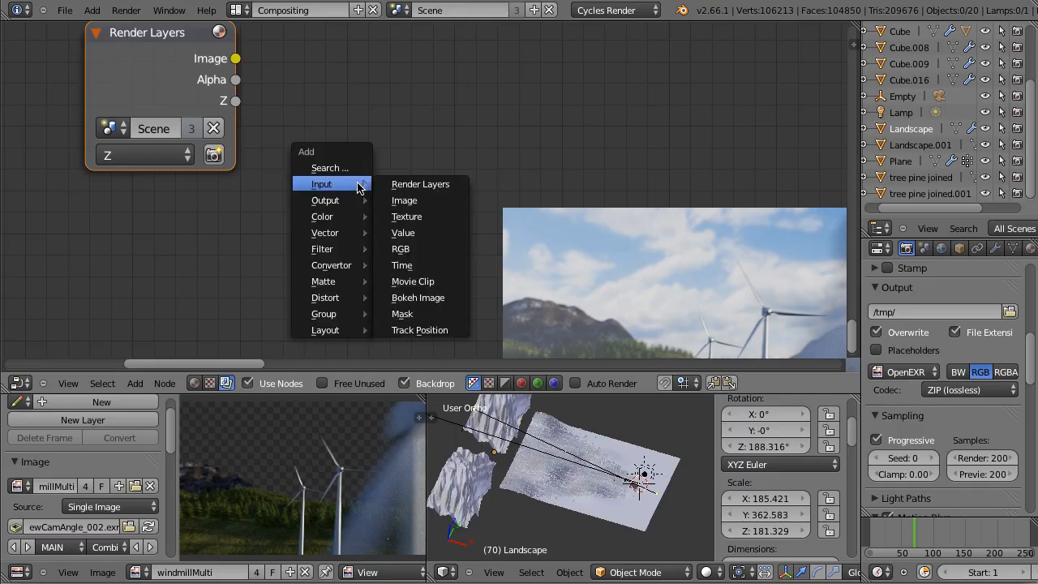
{"action": "left_click", "coordinate": [404, 200]}
{"action": "left_click", "coordinate": [387, 192]}
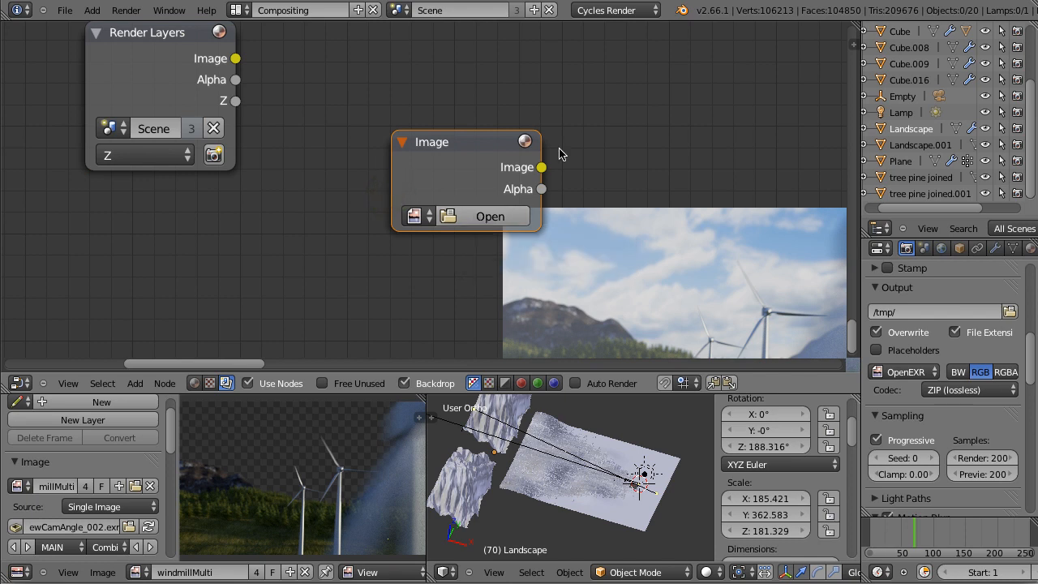
{"action": "key", "text": "x"}
- Bring windmillMulti_001.exr from the output folder in Finder into the node editor as an Image node, and delete that node
{"action": "key", "text": "super+Tab"}
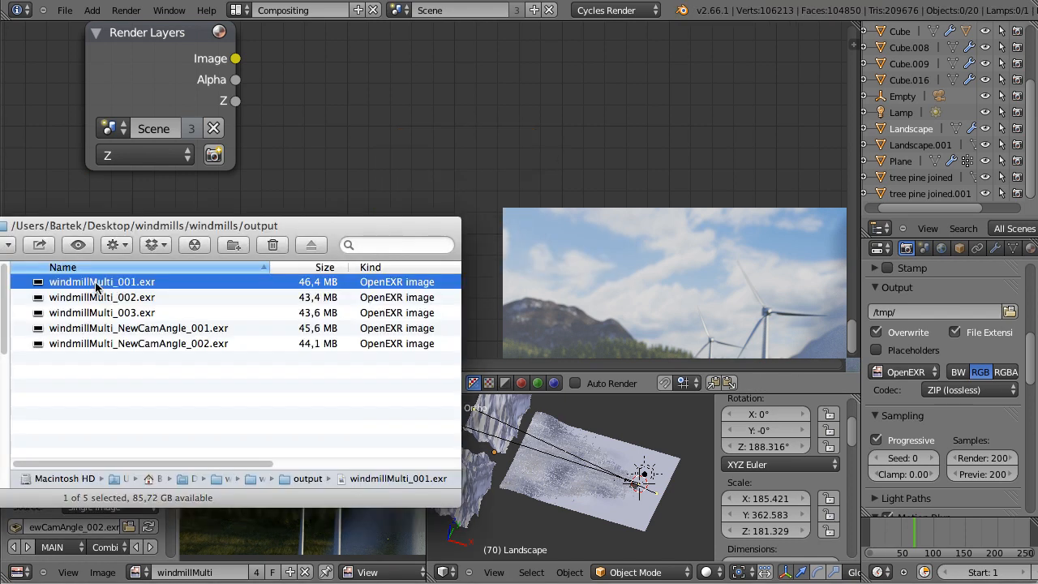
{"action": "mouse_move", "coordinate": [118, 284]}
{"action": "left_mouse_down"}
{"action": "mouse_move", "coordinate": [384, 166]}
{"action": "mouse_move", "coordinate": [403, 142]}
{"action": "mouse_move", "coordinate": [441, 128]}
{"action": "left_mouse_up"}
{"action": "scroll", "coordinate": [626, 262], "scroll_direction": "down", "scroll_amount": 3}
{"action": "middle_click_drag", "start_coordinate": [625, 262], "coordinate": [460, 184]}
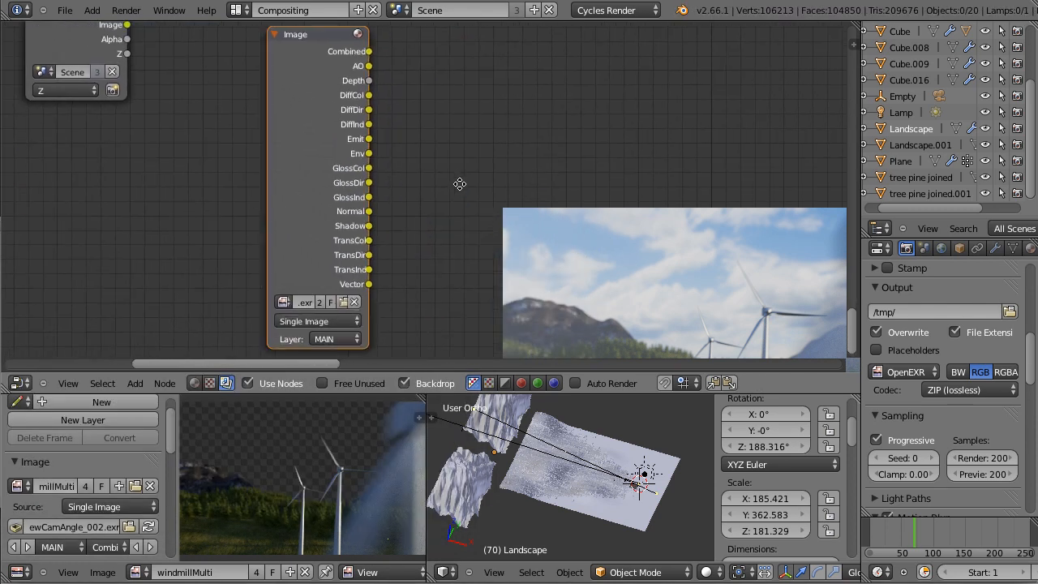
{"action": "key", "text": "x"}
- Move the MAIN image node directly below the Render Layers node
{"action": "middle_click_drag", "start_coordinate": [218, 132], "coordinate": [282, 210]}
{"action": "left_click_drag", "start_coordinate": [34, 202], "coordinate": [152, 209]}
{"action": "scroll", "coordinate": [203, 146], "scroll_direction": "up", "scroll_amount": 1}
- Compare the Render Layers node's outputs with those of the MAIN multilayer image node
{"action": "left_click", "coordinate": [143, 52]}
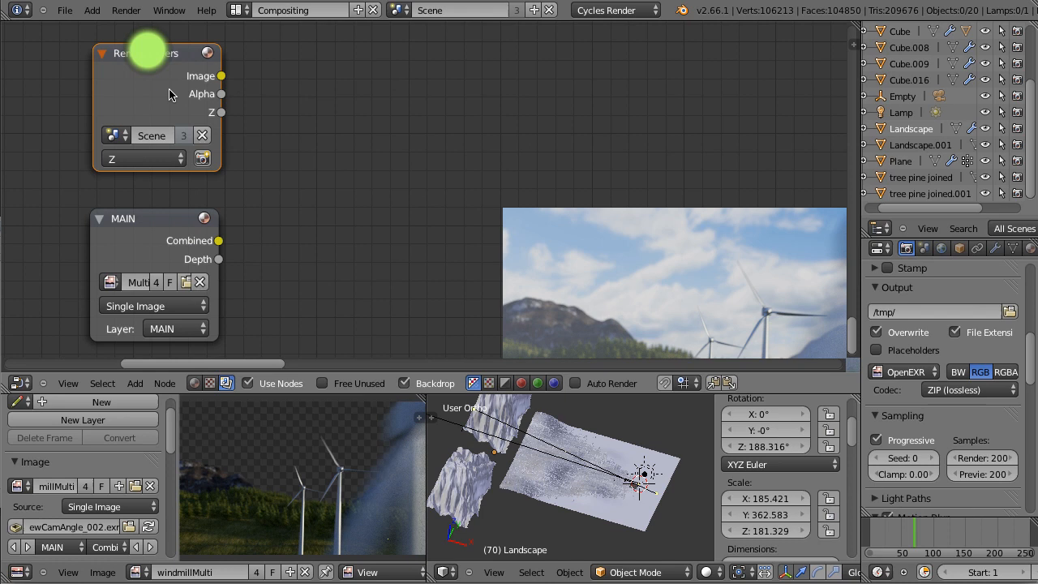
{"action": "left_click", "coordinate": [152, 219]}
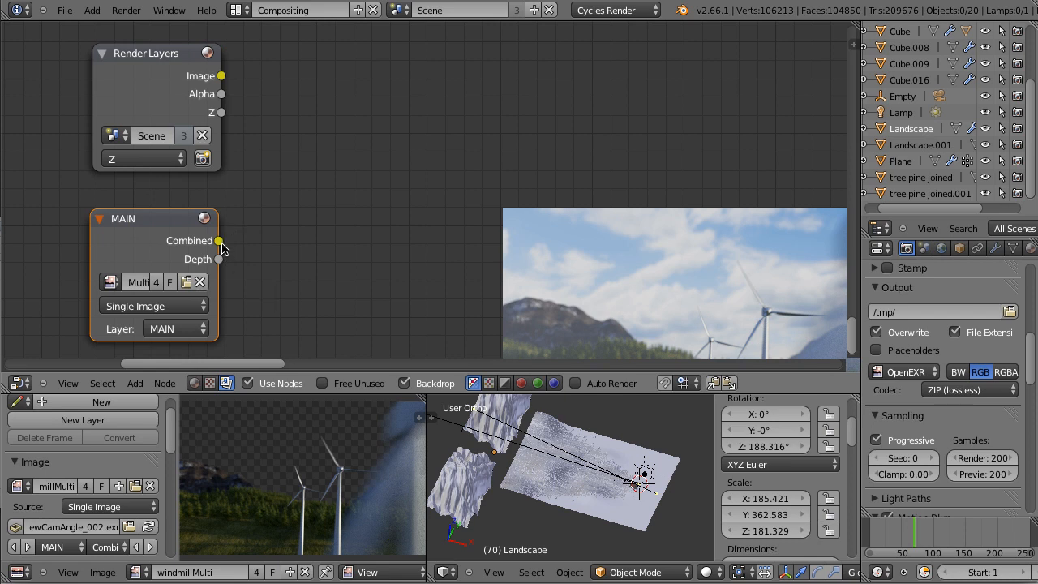
{"action": "left_click", "coordinate": [146, 54]}
{"action": "key", "text": "a"}
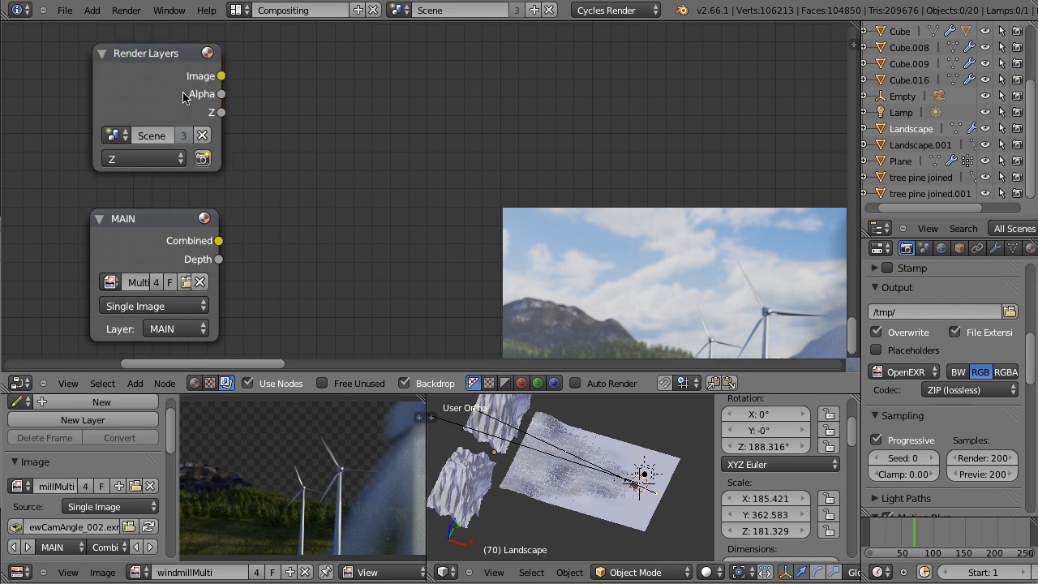
{"action": "left_click", "coordinate": [150, 59]}
{"action": "mouse_move", "coordinate": [220, 112]}
{"action": "left_mouse_down"}
{"action": "mouse_move", "coordinate": [245, 135]}
{"action": "mouse_move", "coordinate": [297, 120]}
{"action": "mouse_move", "coordinate": [203, 122]}
{"action": "left_mouse_up"}
{"action": "left_click", "coordinate": [164, 220]}
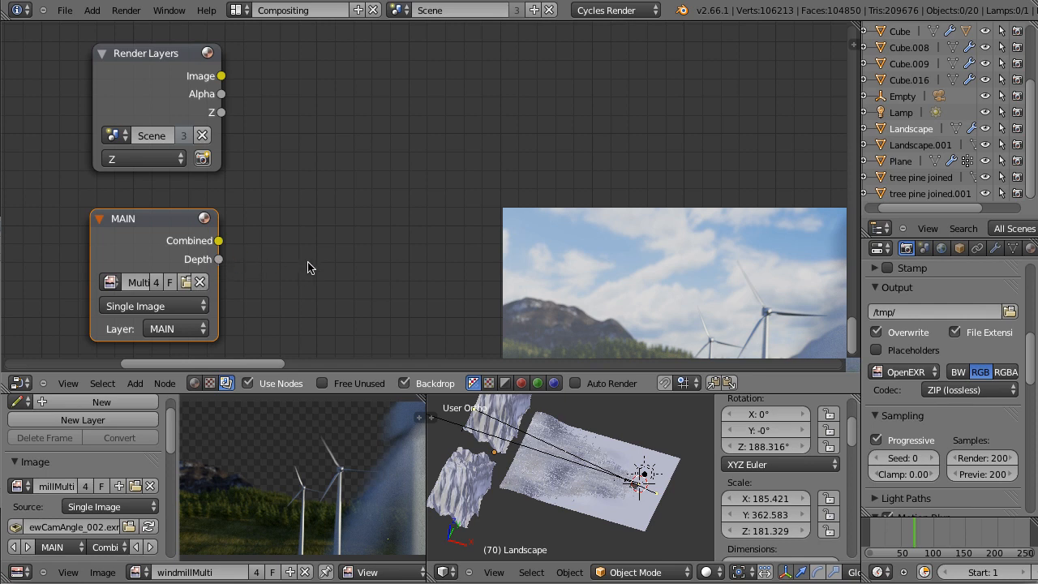
- Maximize the node editor, delete the Render Layers node and move the MAIN node up into its place
{"action": "key", "text": "ctrl+Up"}
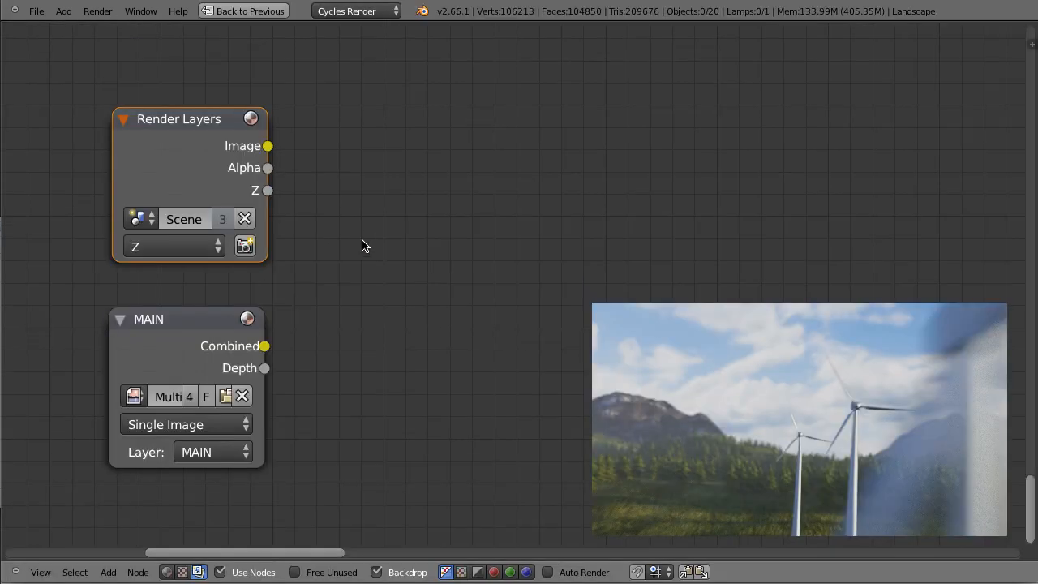
{"action": "key", "text": "x"}
{"action": "left_click_drag", "start_coordinate": [202, 322], "coordinate": [191, 214]}
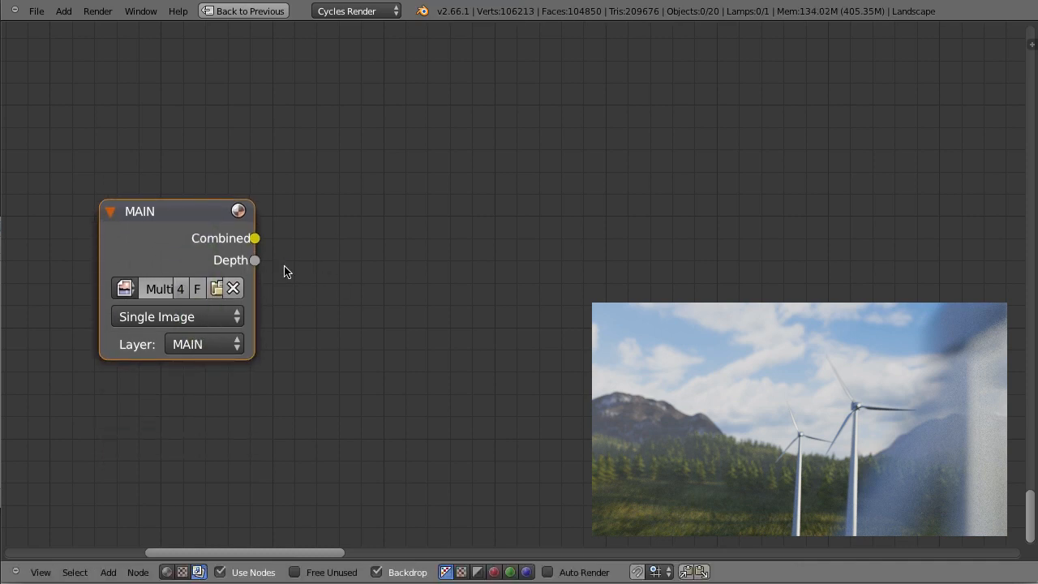
- Preview the MAIN node's Combined output and its Depth output in the backdrop, one after the other
{"action": "left_click", "coordinate": [165, 219], "text": "ctrl+shift"}
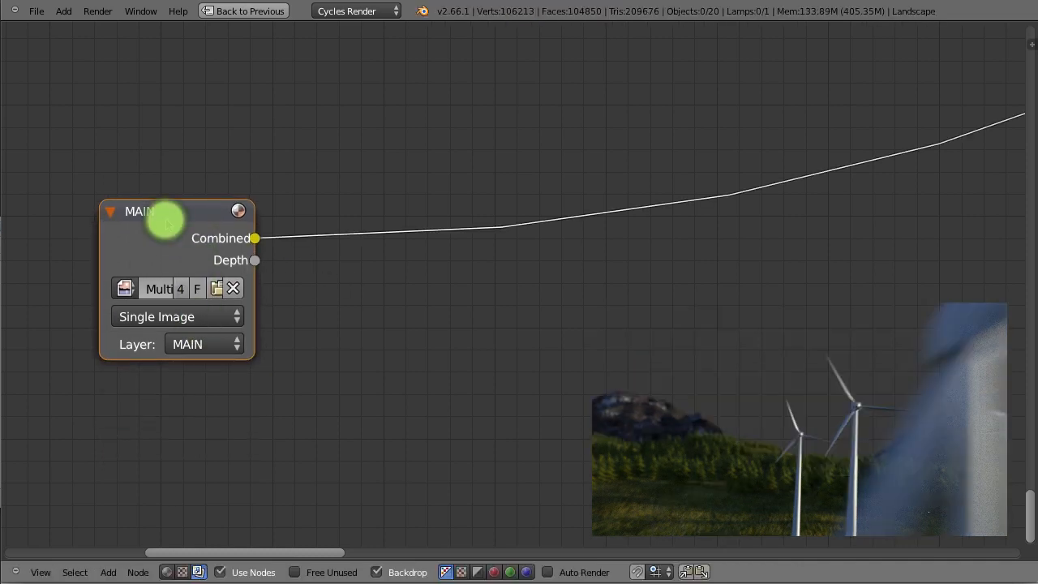
{"action": "left_click", "coordinate": [165, 220], "text": "ctrl+shift"}
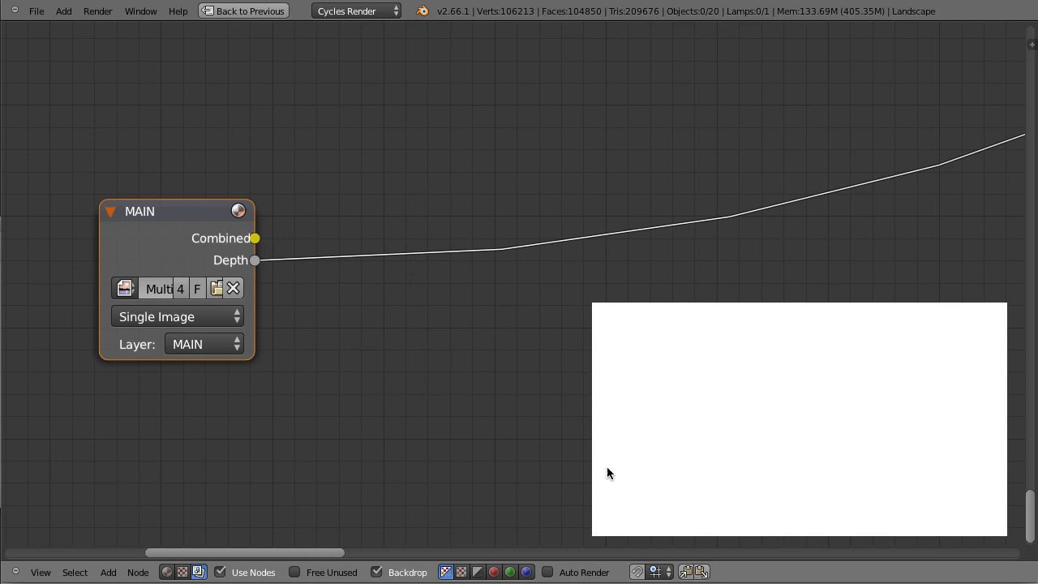
{"action": "left_click_drag", "start_coordinate": [739, 432], "coordinate": [207, 554], "text": "alt"}
{"action": "left_click_drag", "start_coordinate": [713, 499], "coordinate": [695, 489], "text": "alt"}
- Insert a Normalize node between MAIN's Depth output and the Viewer, and inspect the normalized depth in the backdrop
{"action": "key", "text": "shift+a"}
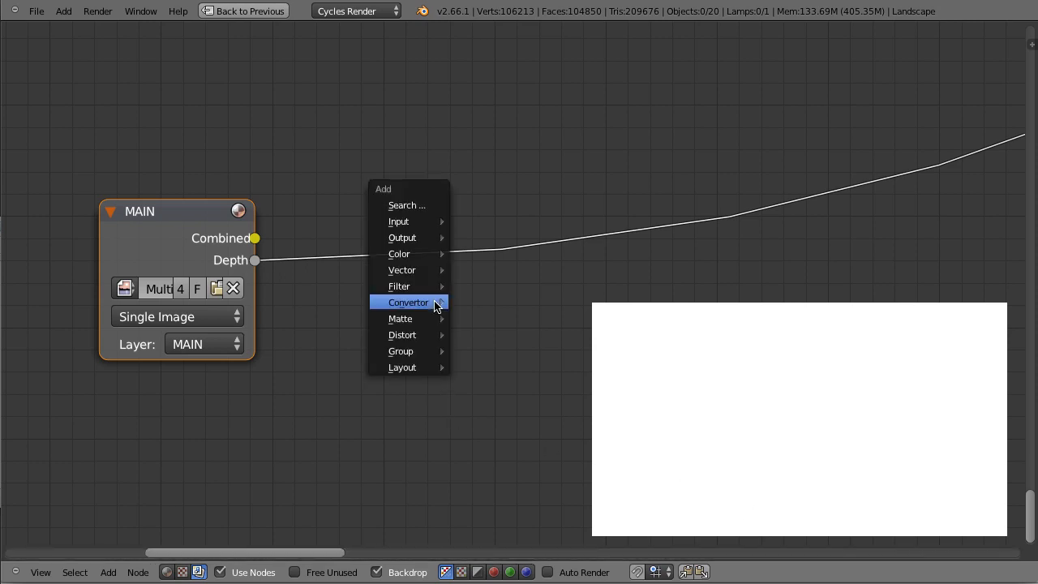
{"action": "mouse_move", "coordinate": [427, 270]}
{"action": "left_click", "coordinate": [501, 335]}
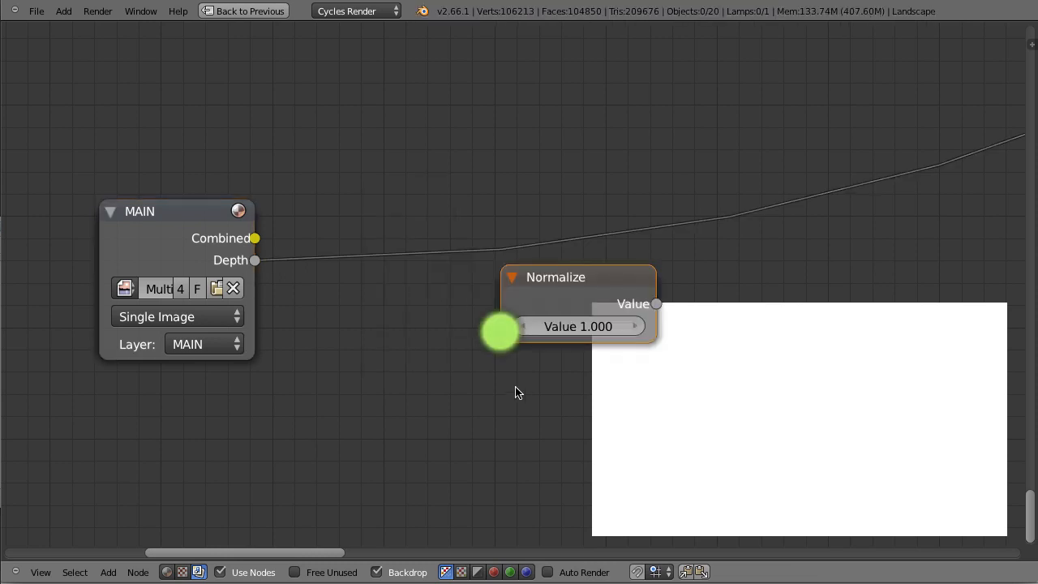
{"action": "left_click", "coordinate": [336, 350]}
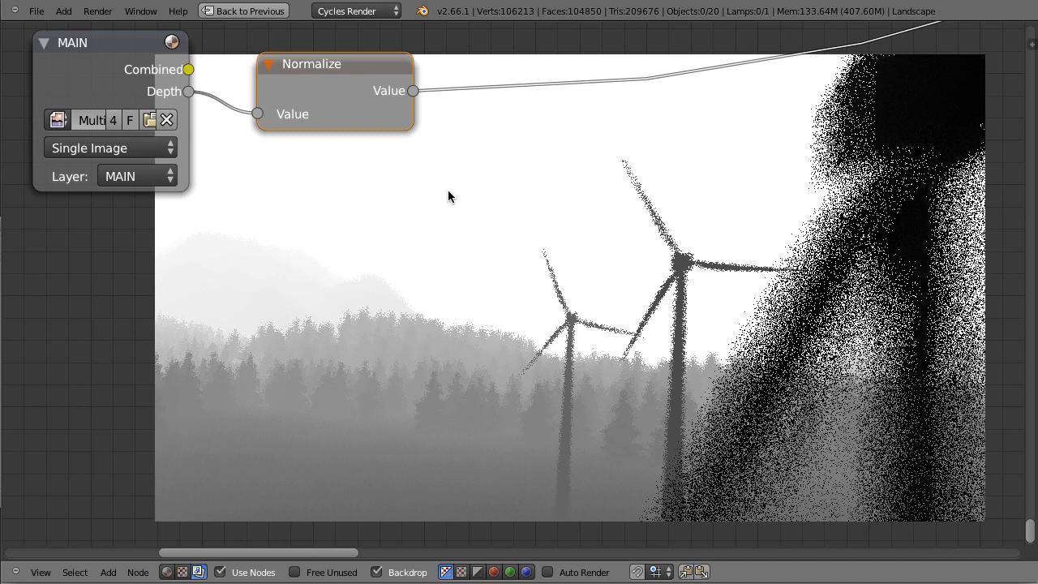
{"action": "left_click_drag", "start_coordinate": [933, 105], "coordinate": [785, 209]}
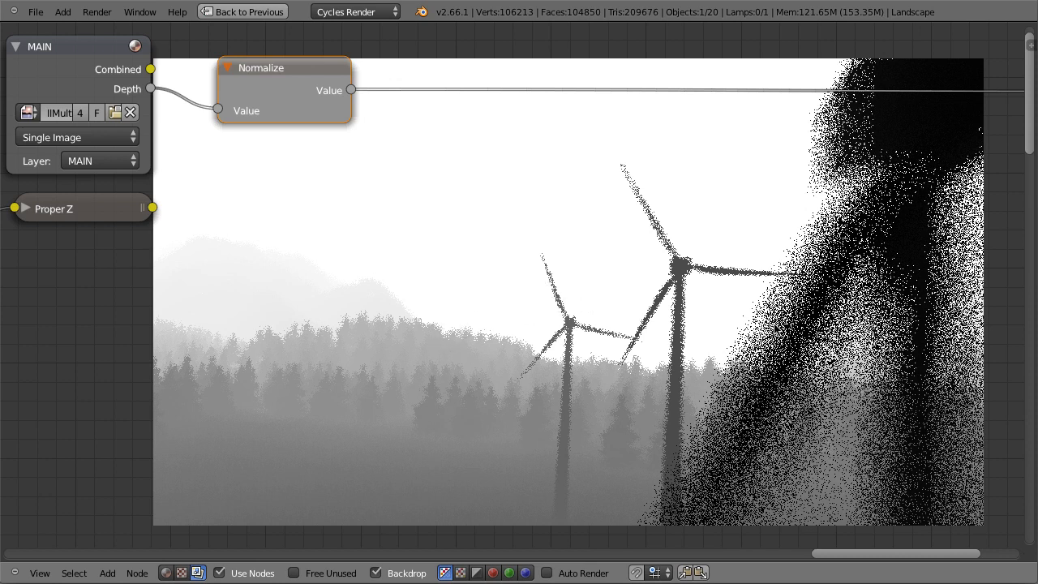
- Preview the Proper Z node and insert a ColorRamp node between it and the Viewer
{"action": "left_click", "coordinate": [85, 205], "text": "ctrl+shift"}
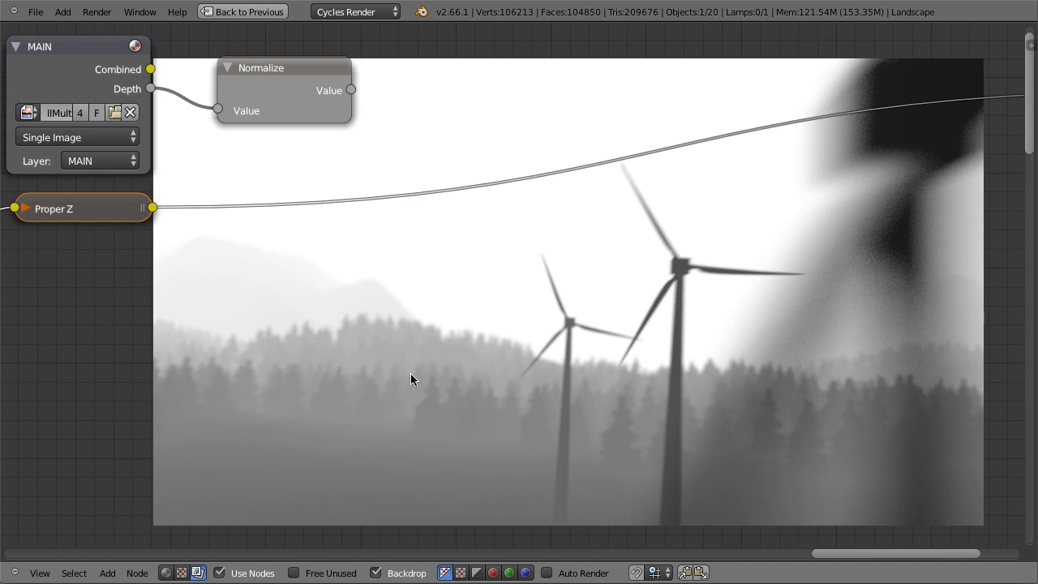
{"action": "key", "text": "shift+a"}
{"action": "mouse_move", "coordinate": [412, 377]}
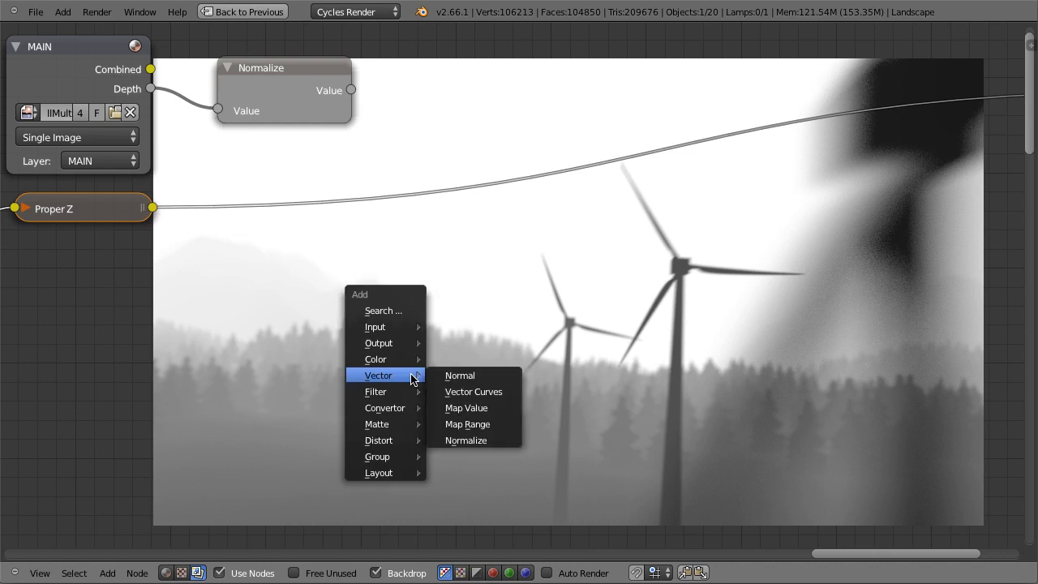
{"action": "mouse_move", "coordinate": [408, 408]}
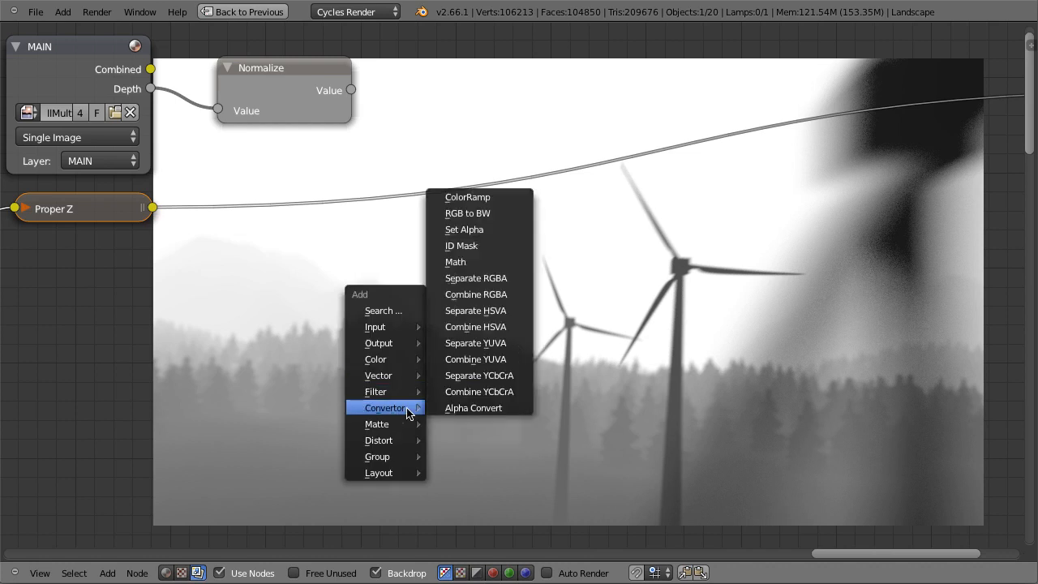
{"action": "left_click", "coordinate": [475, 202]}
{"action": "left_click", "coordinate": [605, 244]}
{"action": "key", "text": "Home"}
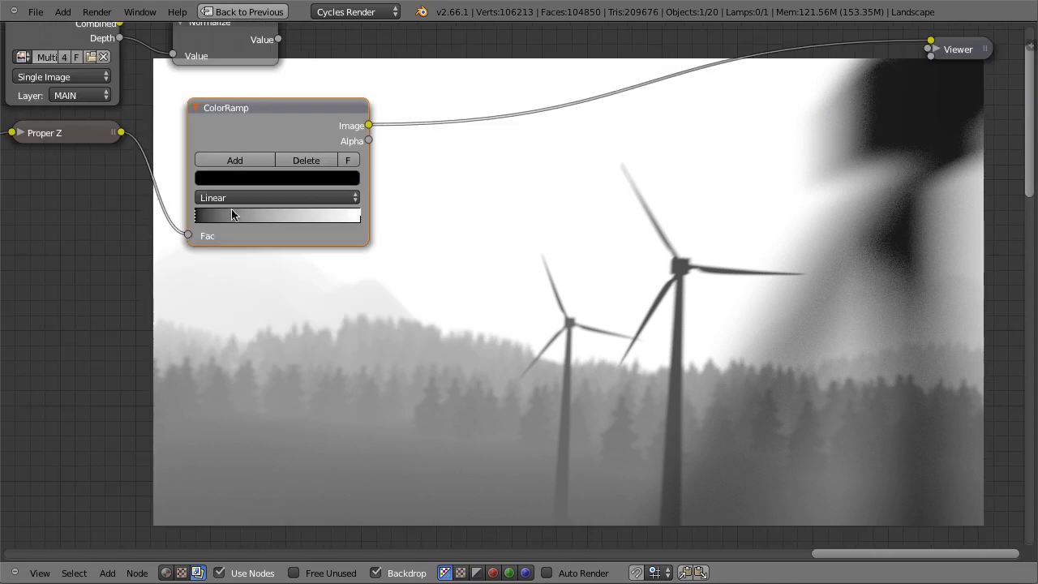
- Try the ColorRamp with its black stop moved inward and its white stop darkened to mid grey, and remove the node
{"action": "left_click_drag", "start_coordinate": [195, 216], "coordinate": [230, 219]}
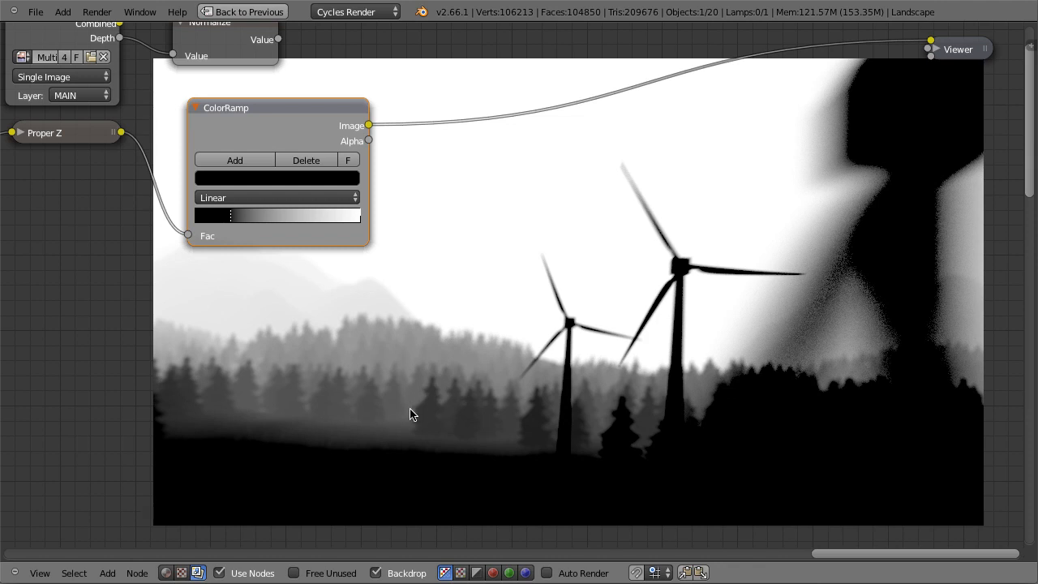
{"action": "mouse_move", "coordinate": [362, 218]}
{"action": "left_mouse_down"}
{"action": "mouse_move", "coordinate": [307, 219]}
{"action": "mouse_move", "coordinate": [372, 215]}
{"action": "left_mouse_up"}
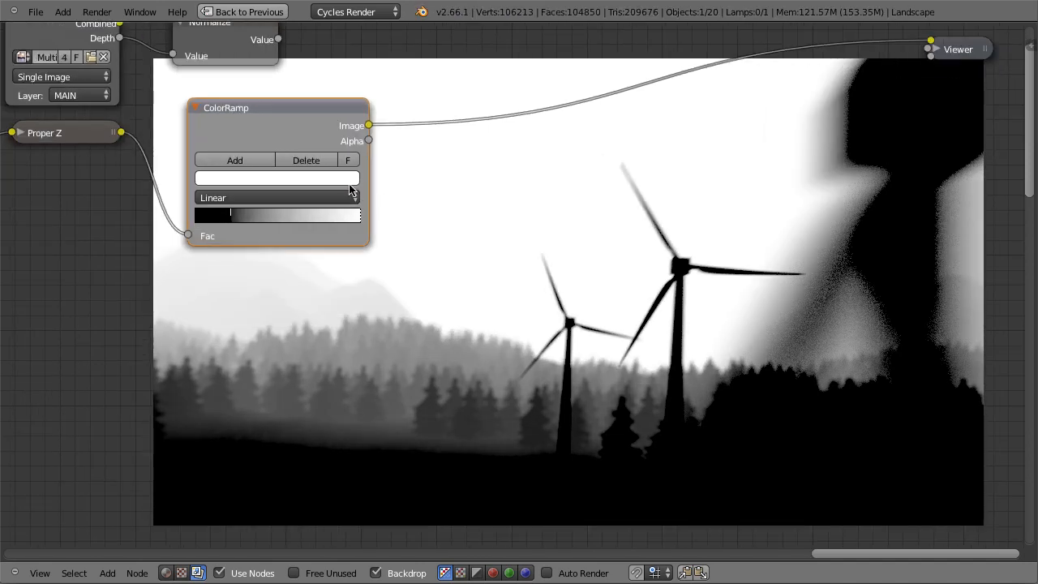
{"action": "middle_click_drag", "start_coordinate": [469, 197], "coordinate": [389, 155]}
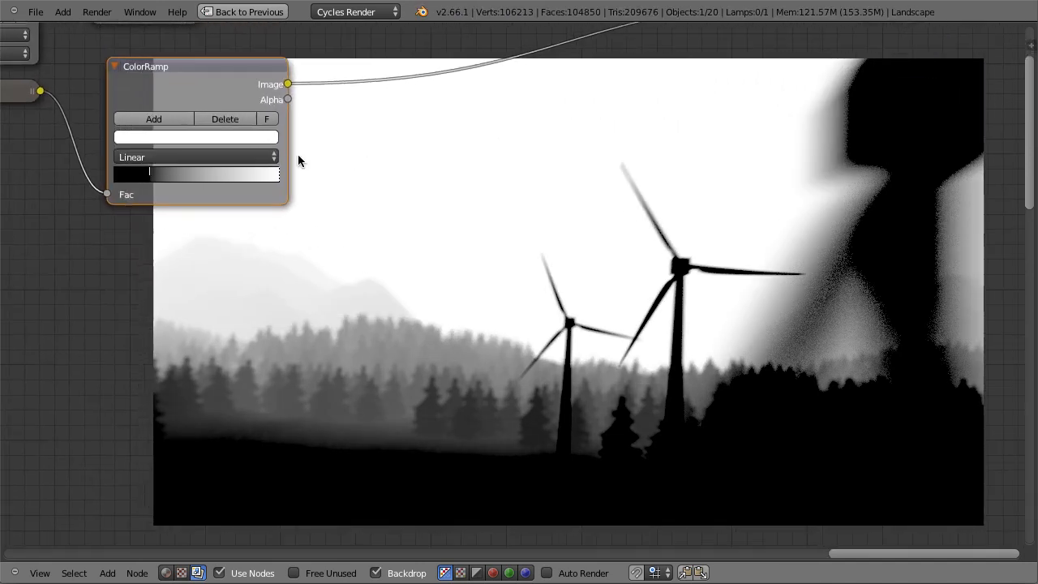
{"action": "left_click", "coordinate": [242, 140]}
{"action": "left_click_drag", "start_coordinate": [244, 157], "coordinate": [244, 204]}
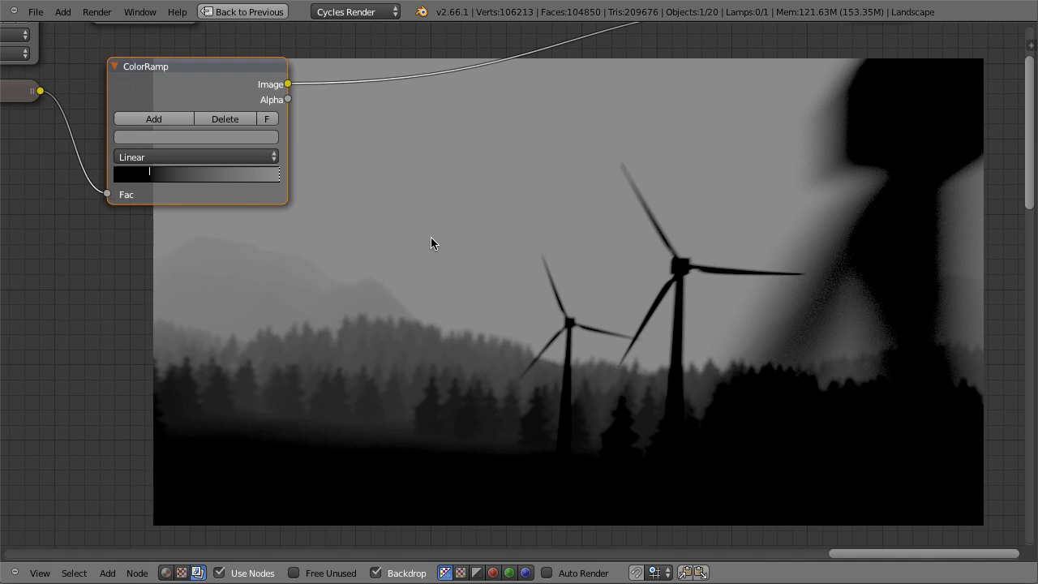
{"action": "scroll", "coordinate": [416, 137], "scroll_direction": "down", "scroll_amount": 2}
{"action": "key", "text": "ctrl+x"}
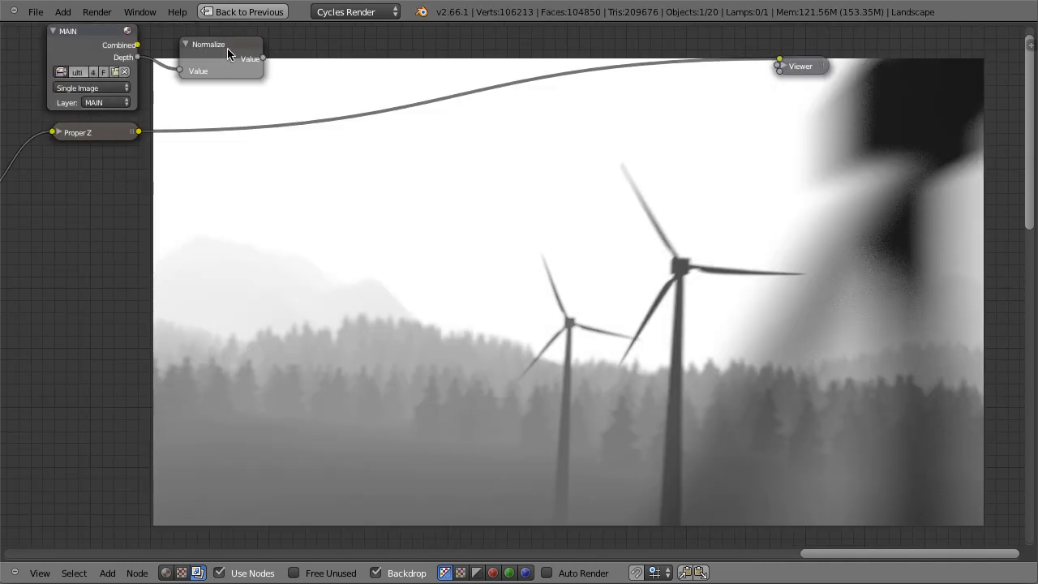
- Compare the Normalize node's depth output with Proper Z in the backdrop, ending on Proper Z
{"action": "left_click", "coordinate": [228, 53], "text": "ctrl+shift"}
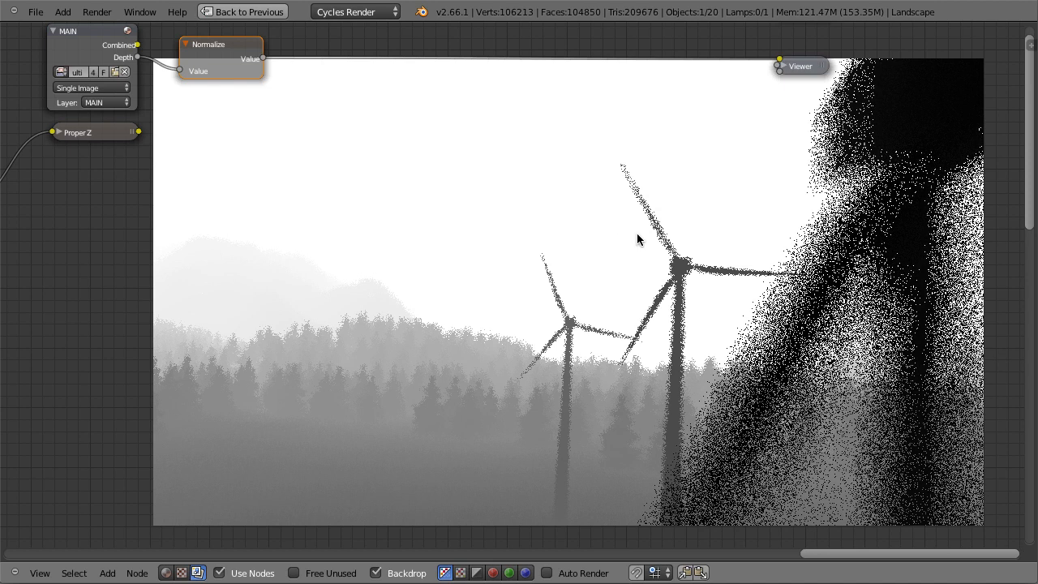
{"action": "left_click", "coordinate": [99, 134], "text": "ctrl+shift"}
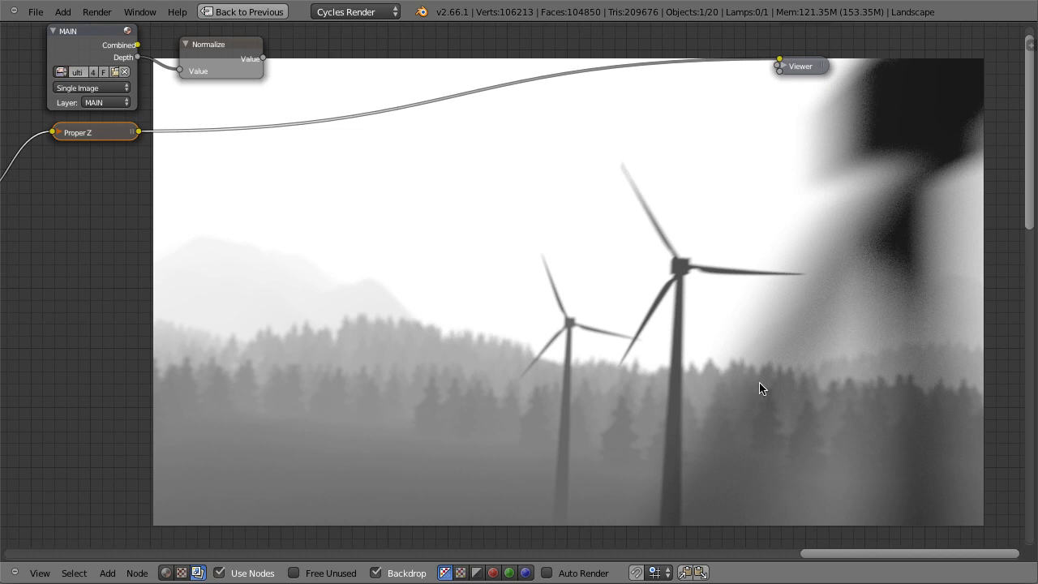
- Return to the multi-editor layout, add a second render layer to the scene and reselect the MAIN layer
{"action": "key", "text": "ctrl+Up"}
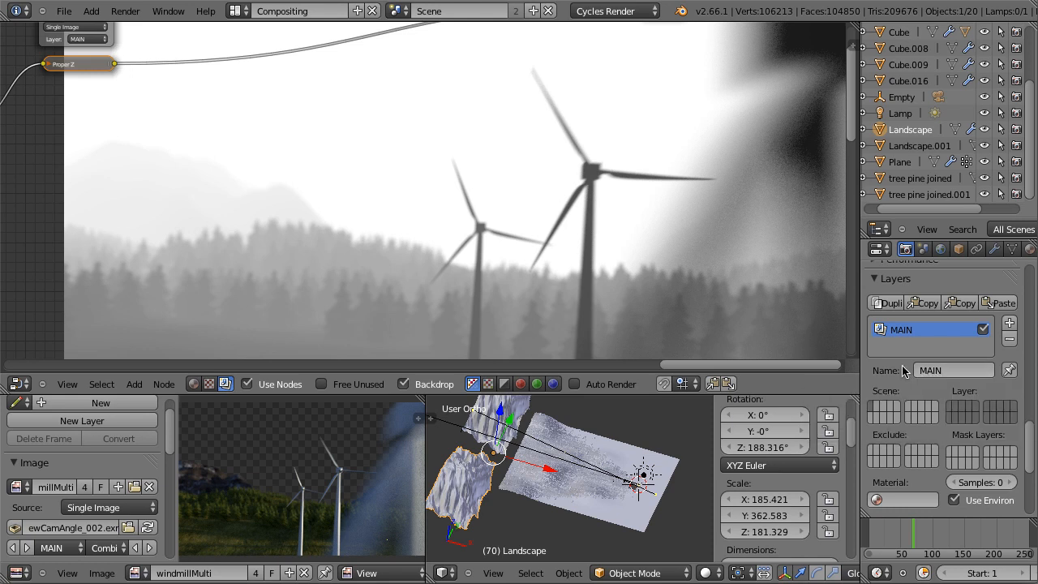
{"action": "left_click", "coordinate": [1010, 325]}
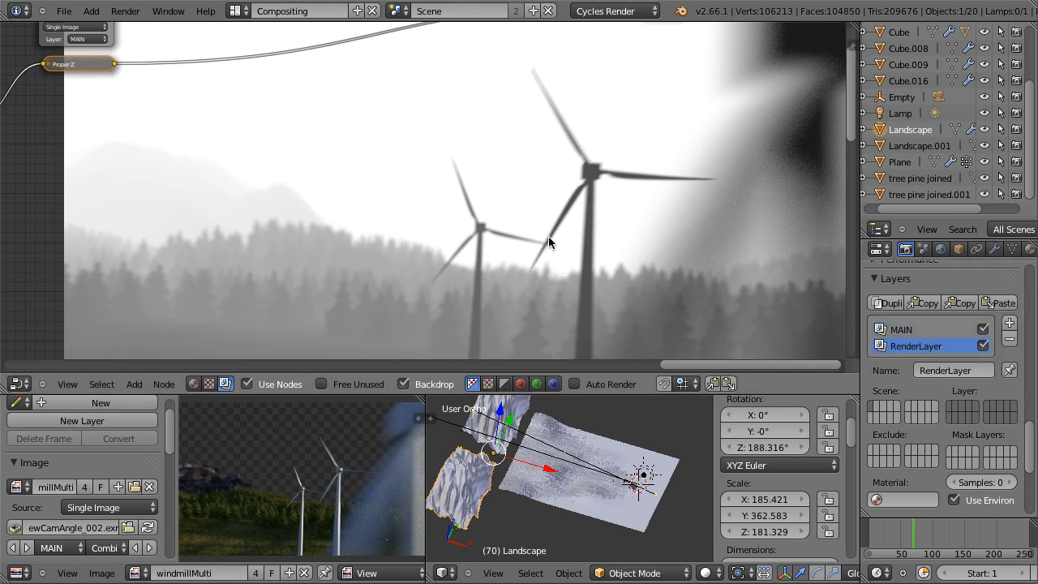
{"action": "left_click", "coordinate": [906, 329]}
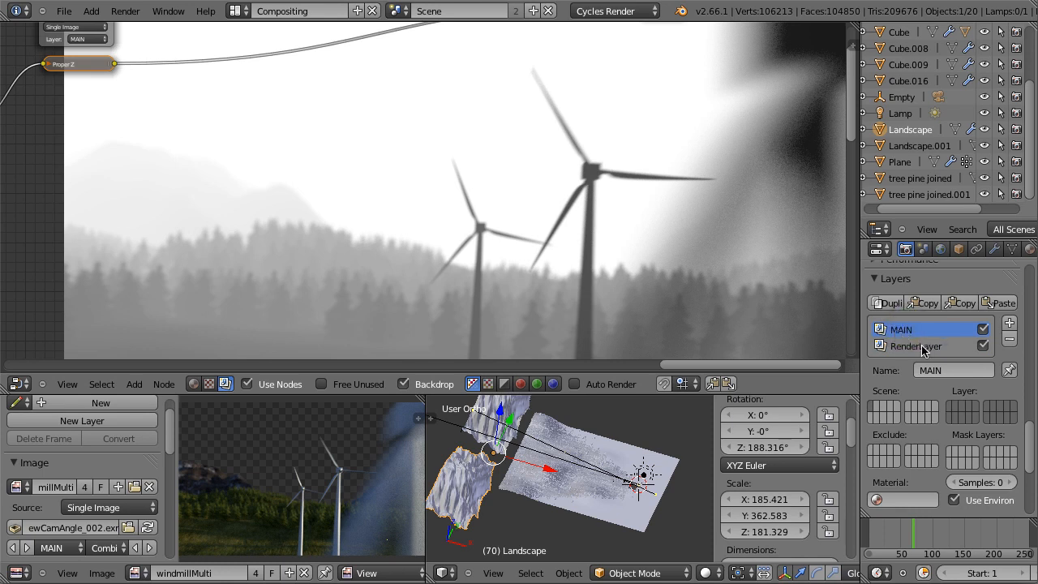
- Rename the second render layer to Z
{"action": "left_click", "coordinate": [923, 347]}
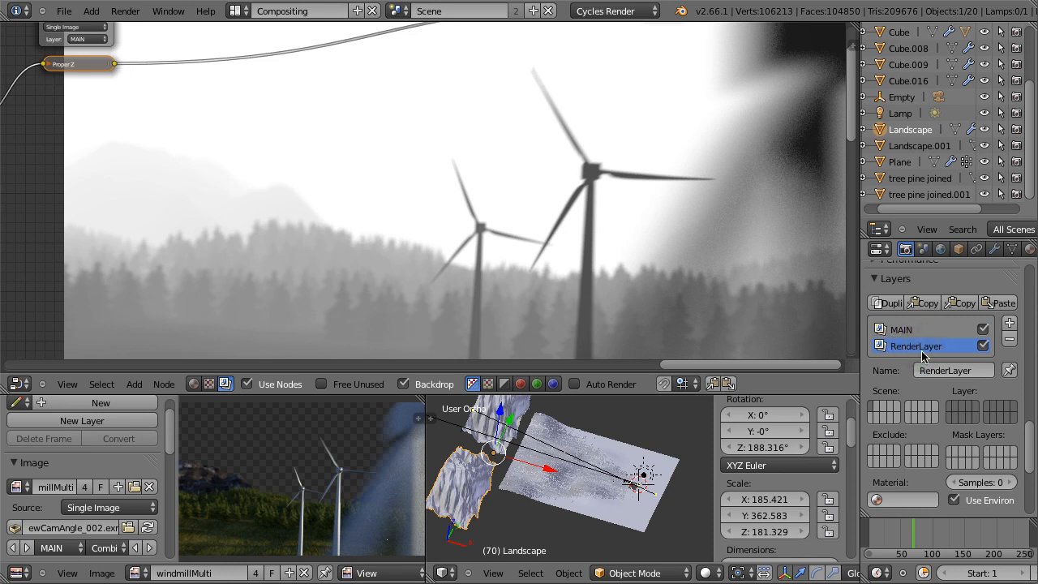
{"action": "left_click", "coordinate": [941, 370]}
{"action": "type", "text": "Z"}
{"action": "key", "text": "Return"}
- Try Material as the Z layer's override material, compare with the MAIN layer, and clear the override
{"action": "scroll", "coordinate": [939, 417], "scroll_direction": "down", "scroll_amount": 3}
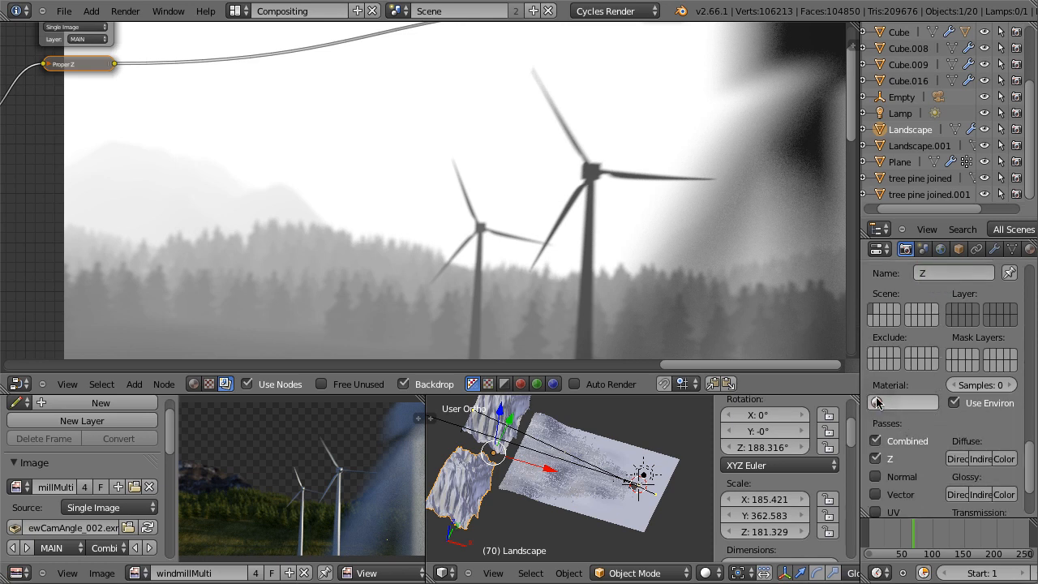
{"action": "left_click", "coordinate": [877, 401]}
{"action": "left_click", "coordinate": [910, 283]}
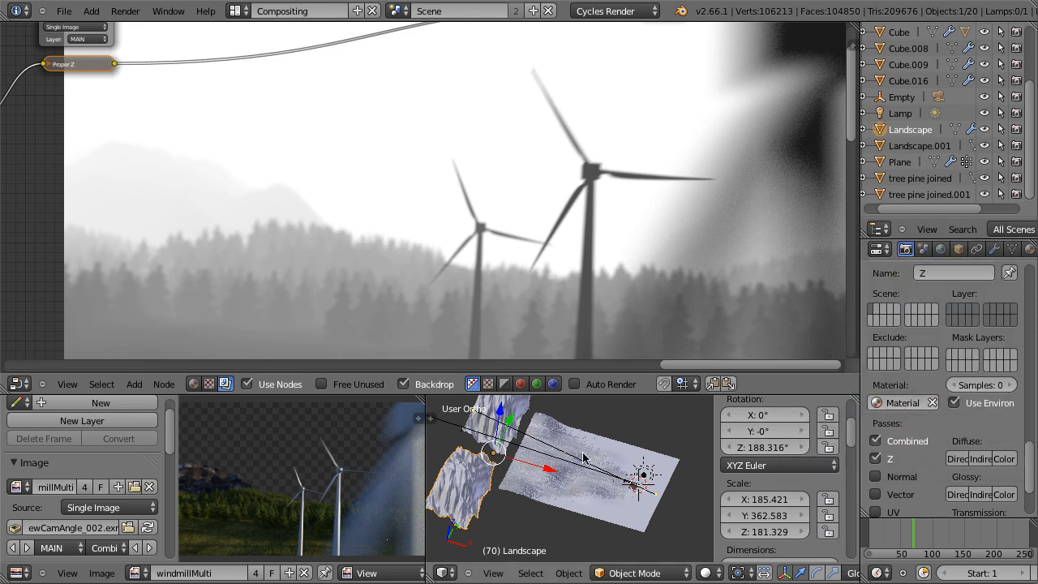
{"action": "scroll", "coordinate": [895, 438], "scroll_direction": "up", "scroll_amount": 1}
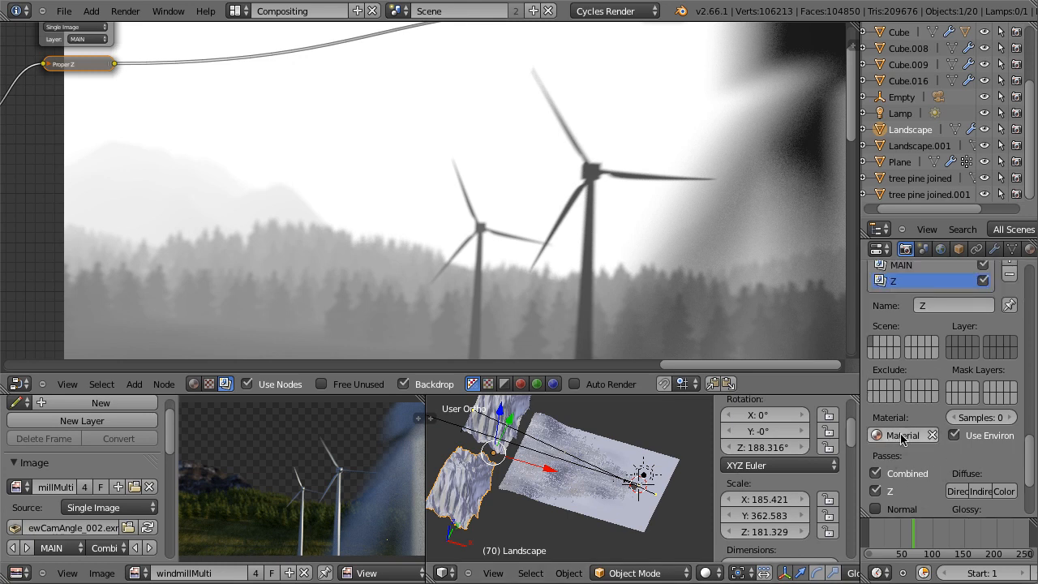
{"action": "scroll", "coordinate": [896, 436], "scroll_direction": "up", "scroll_amount": 1}
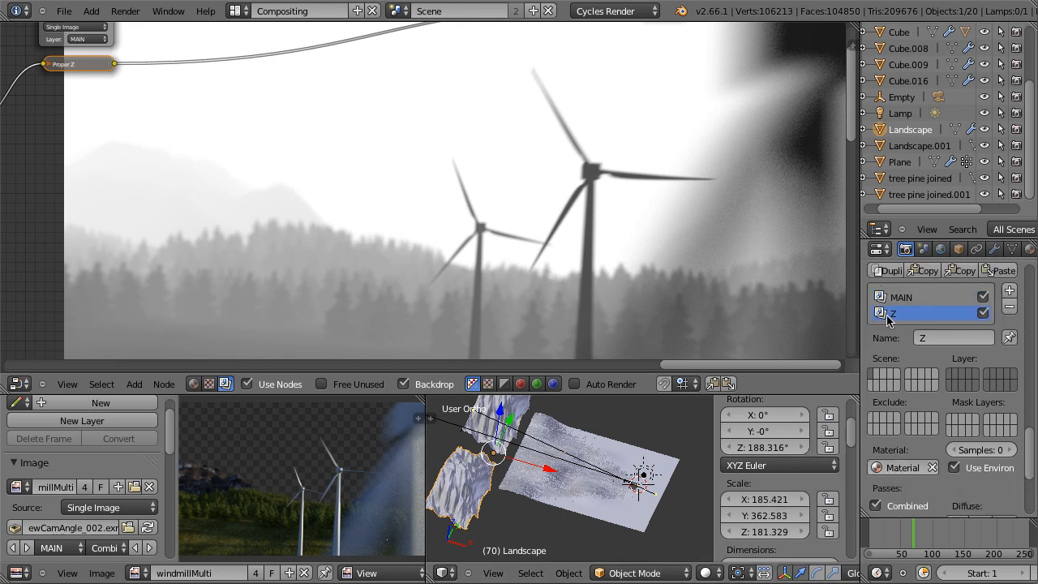
{"action": "left_click", "coordinate": [905, 296]}
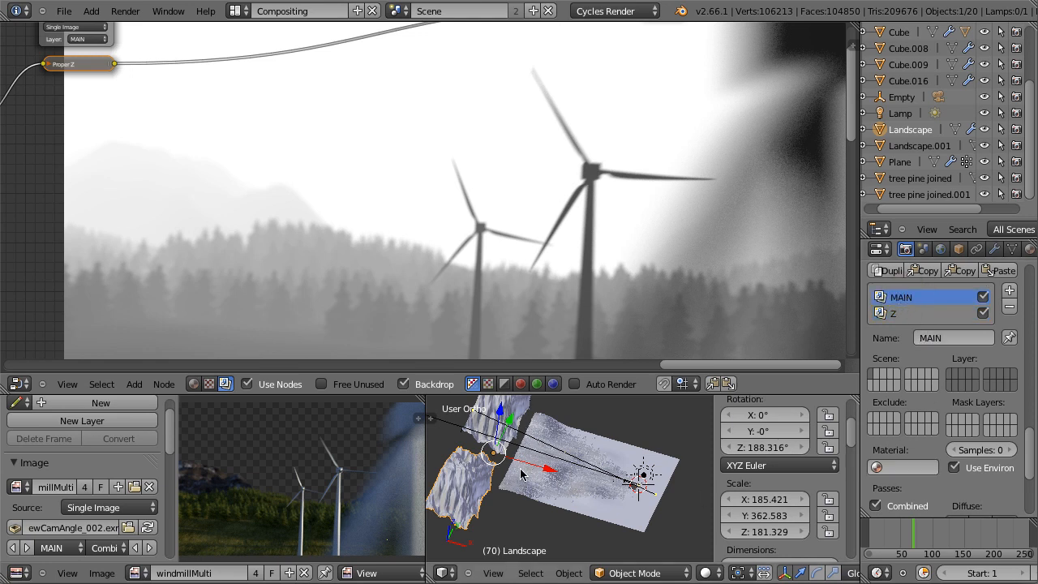
{"action": "left_click", "coordinate": [895, 313]}
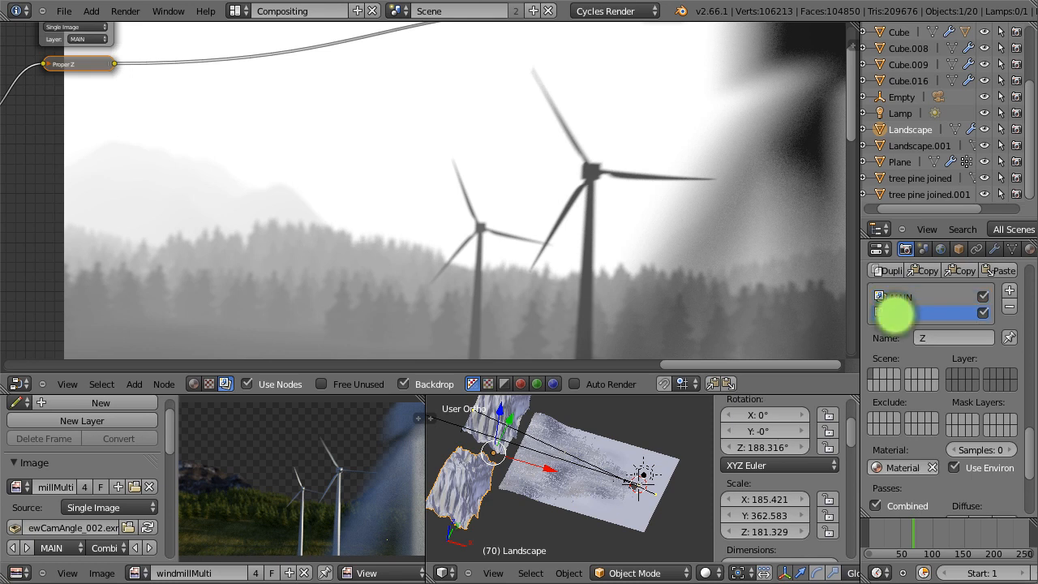
{"action": "left_click", "coordinate": [900, 467]}
{"action": "key", "text": "BackSpace"}
{"action": "key", "text": "Return"}
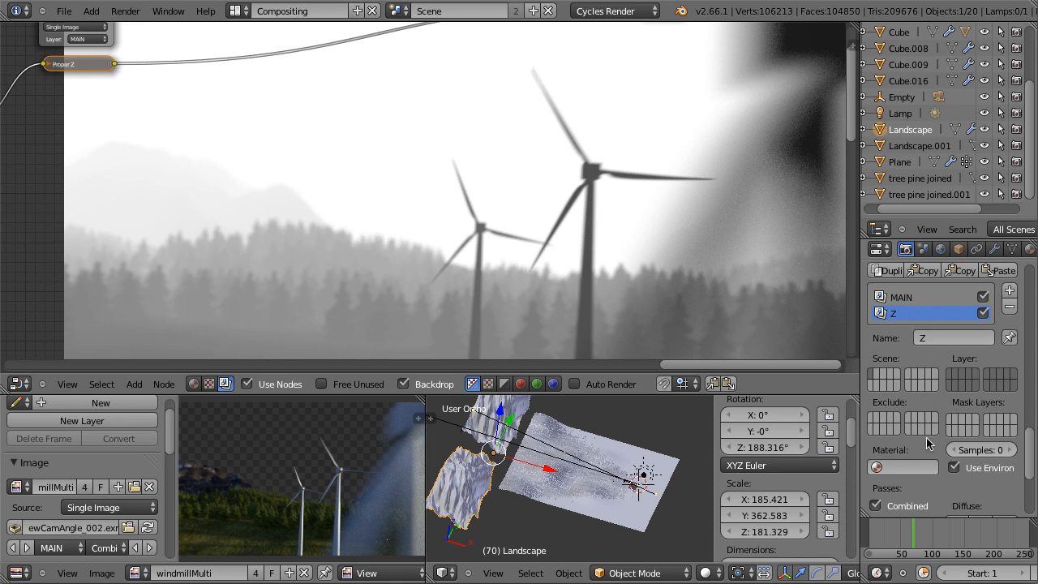
- Add a new material slot to the ground plane and create a material named Z in it
{"action": "right_click", "coordinate": [642, 530]}
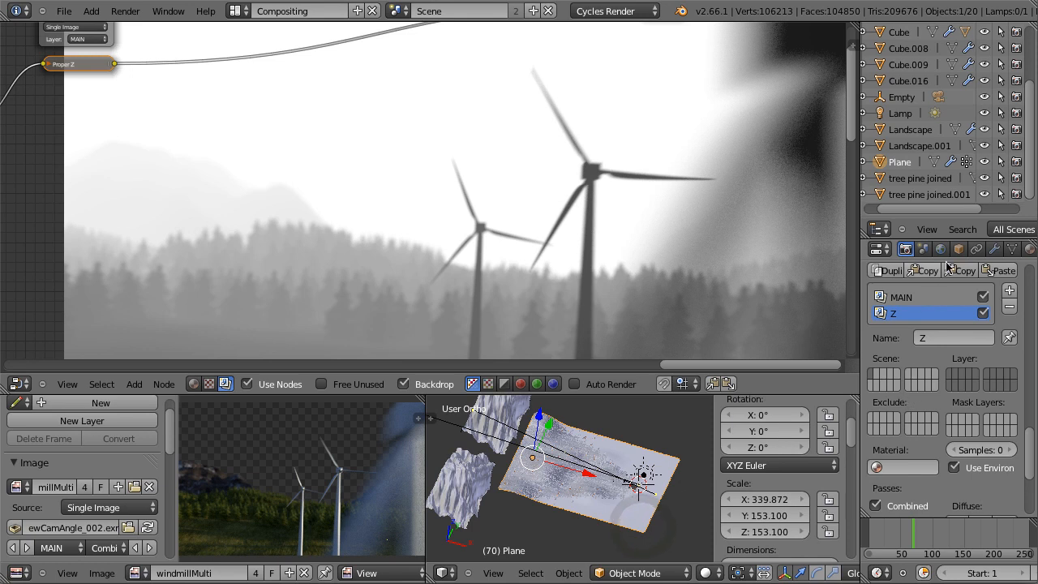
{"action": "left_click", "coordinate": [1028, 249]}
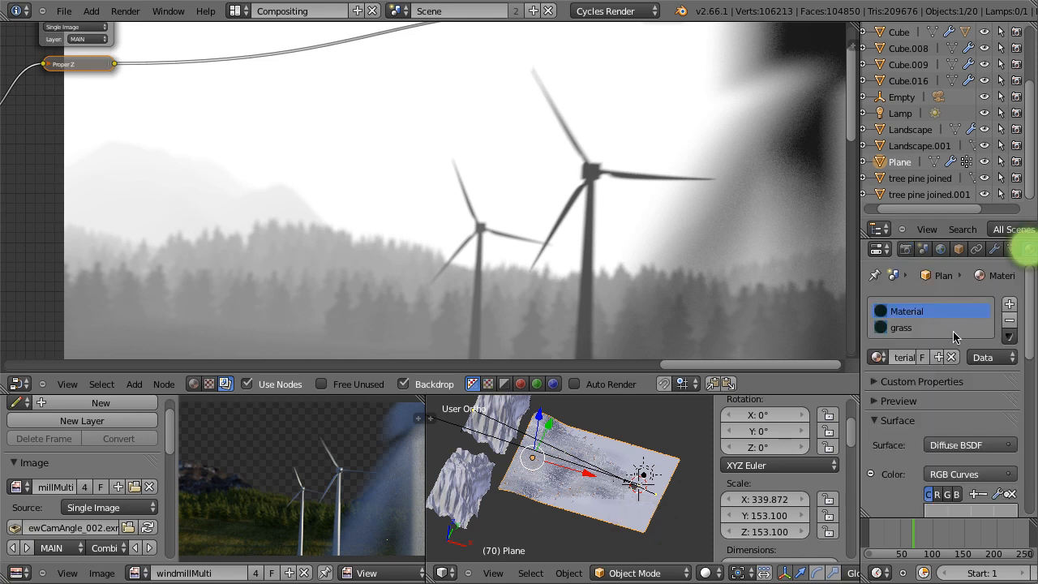
{"action": "left_click", "coordinate": [1010, 306]}
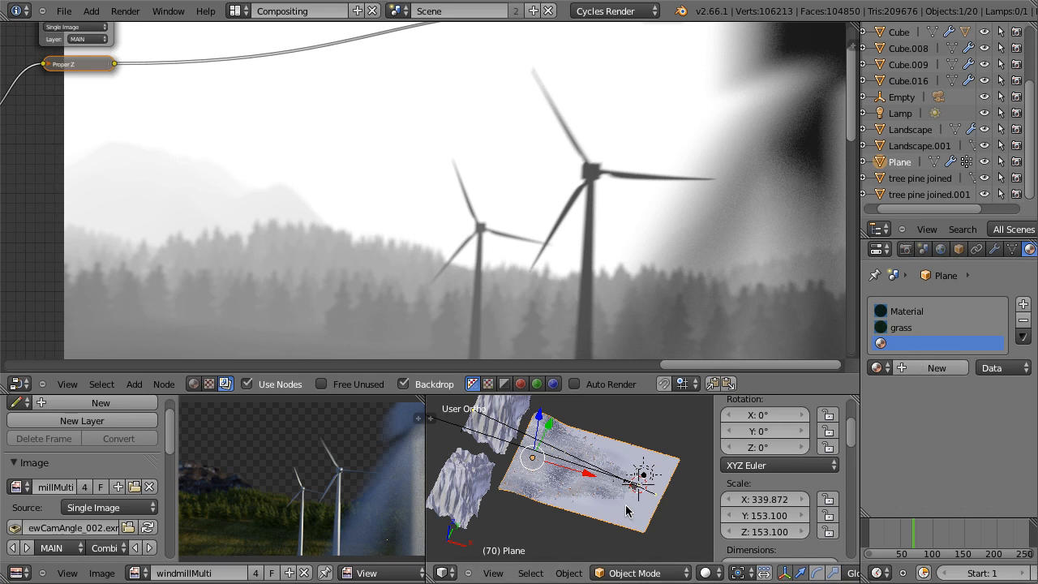
{"action": "left_click", "coordinate": [936, 368]}
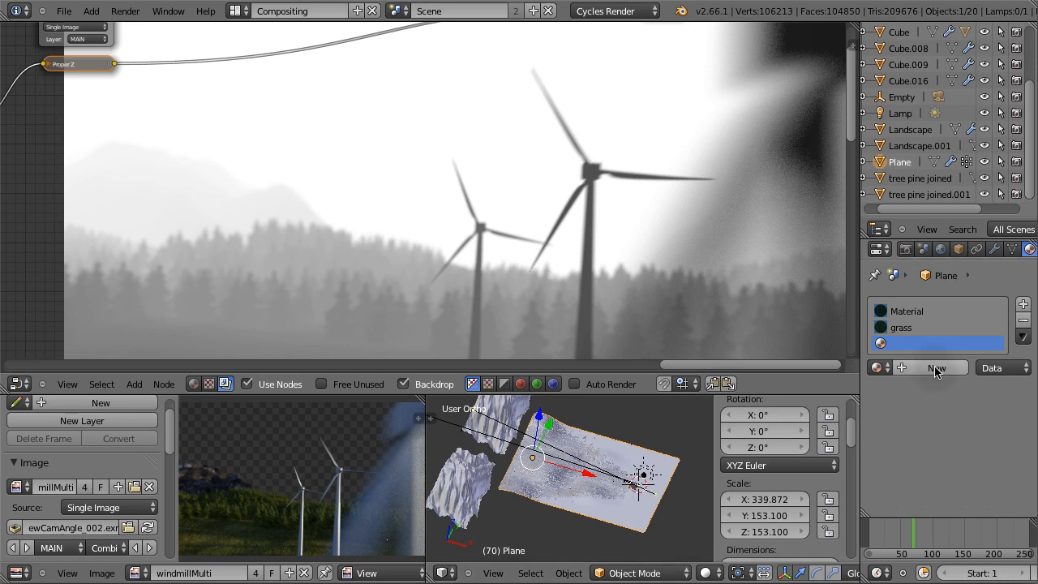
{"action": "left_click", "coordinate": [905, 367]}
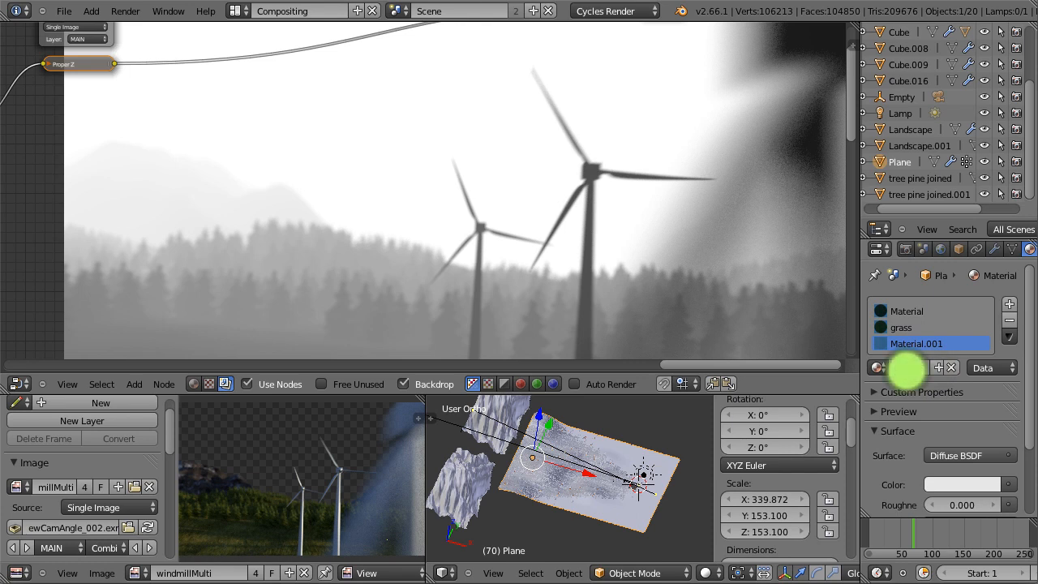
{"action": "type", "text": "Z"}
{"action": "key", "text": "Return"}
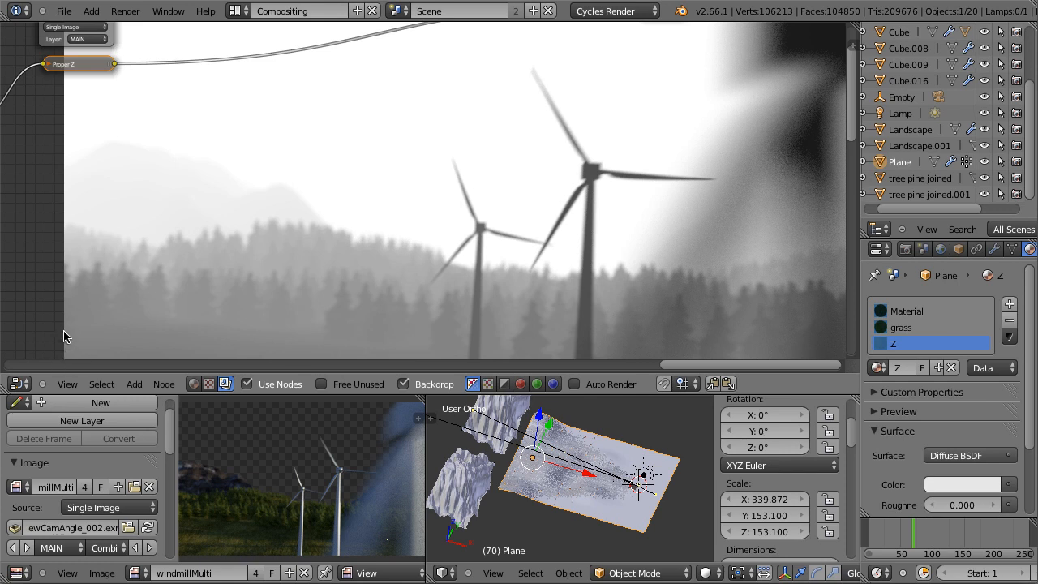
- Show the Z material's shader nodes and replace its Diffuse BSDF node with a Camera Data node
{"action": "left_click", "coordinate": [197, 380]}
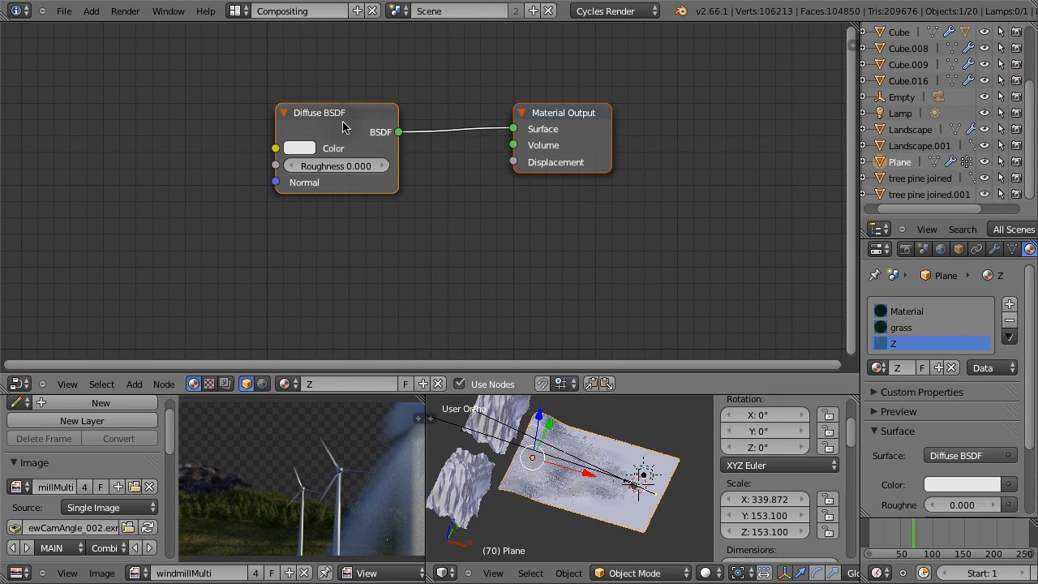
{"action": "left_click", "coordinate": [342, 126]}
{"action": "key", "text": "x"}
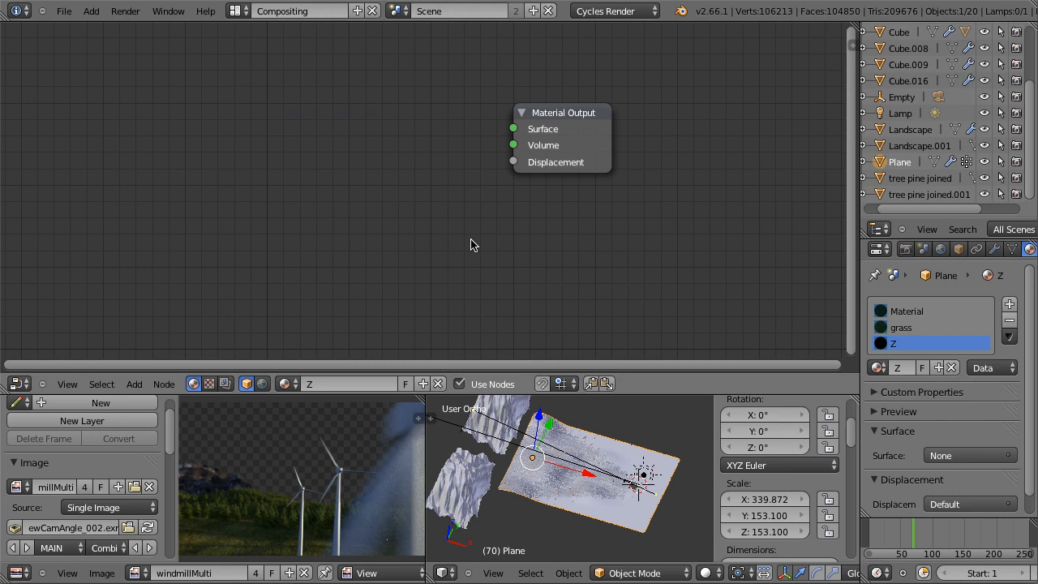
{"action": "key", "text": "shift+a"}
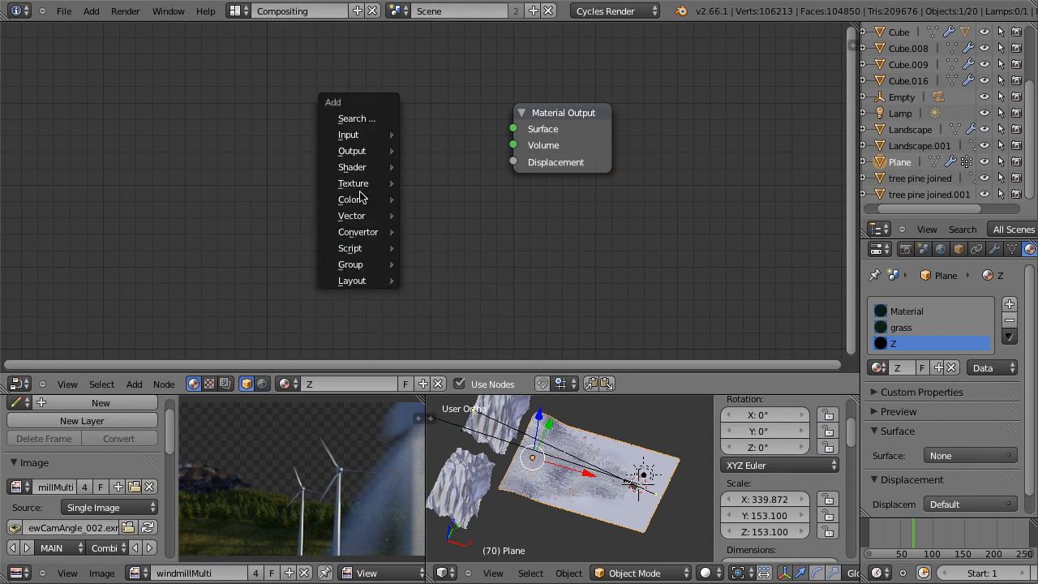
{"action": "mouse_move", "coordinate": [357, 139]}
{"action": "left_click", "coordinate": [442, 134]}
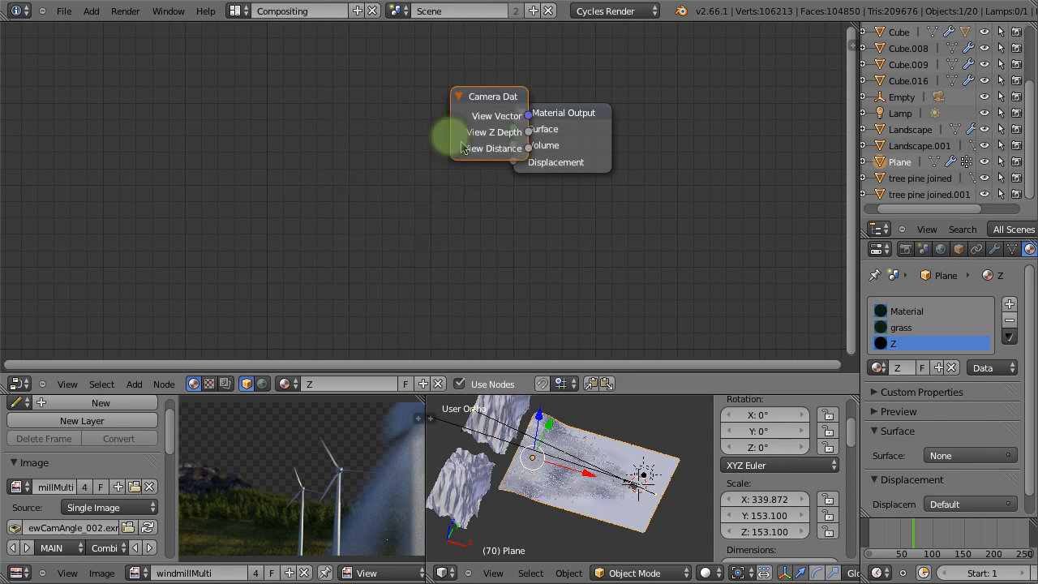
{"action": "left_click", "coordinate": [461, 176]}
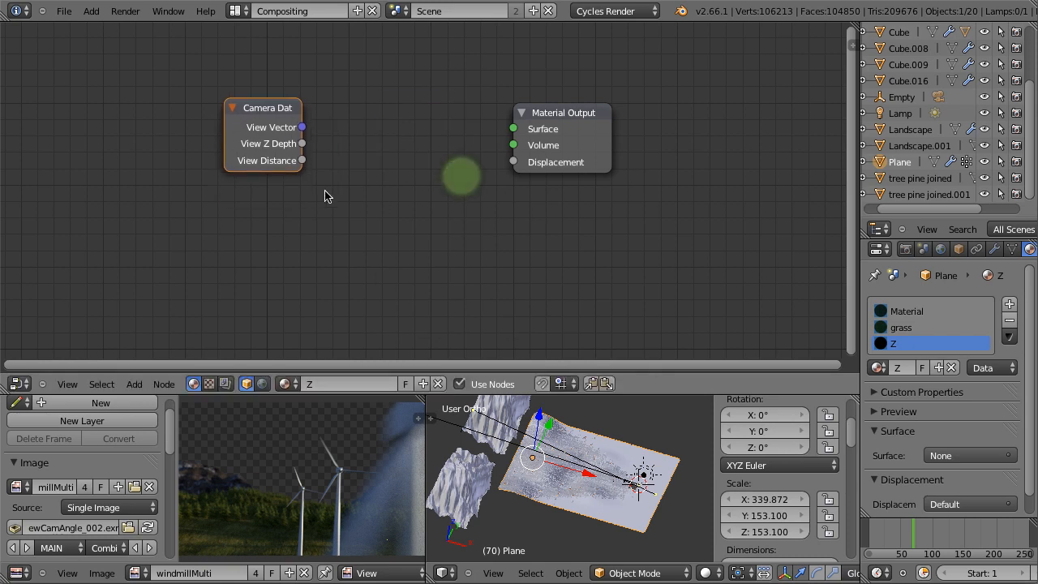
- Move the Camera Data node aside and sketch a small camera outline and two parallel horizontal lines with the Grease Pencil
{"action": "left_click_drag", "start_coordinate": [302, 143], "coordinate": [330, 161]}
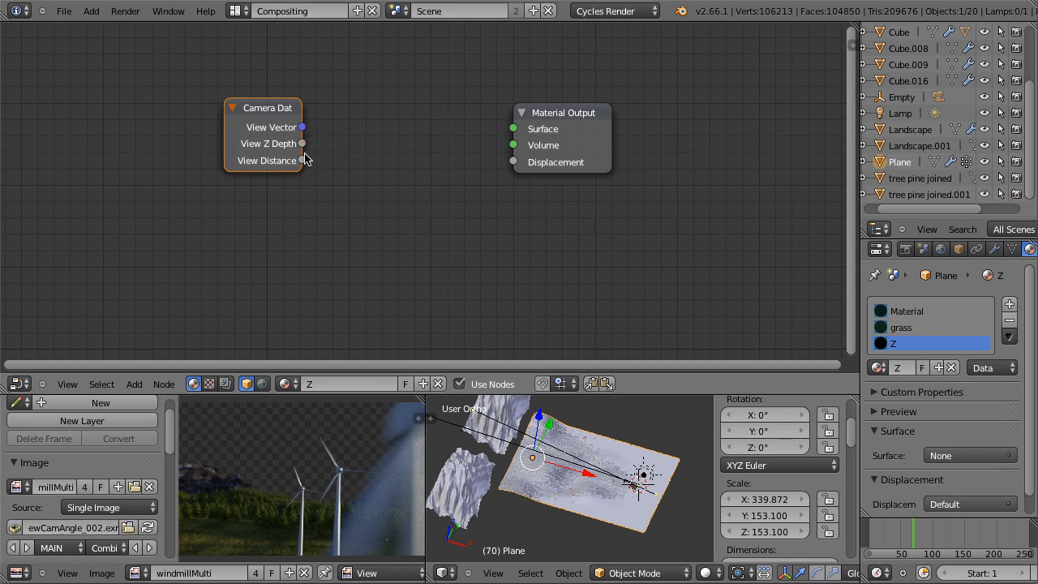
{"action": "mouse_move", "coordinate": [302, 160]}
{"action": "left_mouse_down"}
{"action": "mouse_move", "coordinate": [354, 167]}
{"action": "mouse_move", "coordinate": [317, 154]}
{"action": "left_mouse_up"}
{"action": "key", "text": "g"}
{"action": "left_click", "coordinate": [154, 138]}
{"action": "left_click_drag", "start_coordinate": [321, 278], "coordinate": [331, 297]}
{"action": "mouse_move", "coordinate": [217, 156]}
{"action": "left_mouse_down"}
{"action": "mouse_move", "coordinate": [394, 182]}
{"action": "mouse_move", "coordinate": [495, 153]}
{"action": "left_mouse_up"}
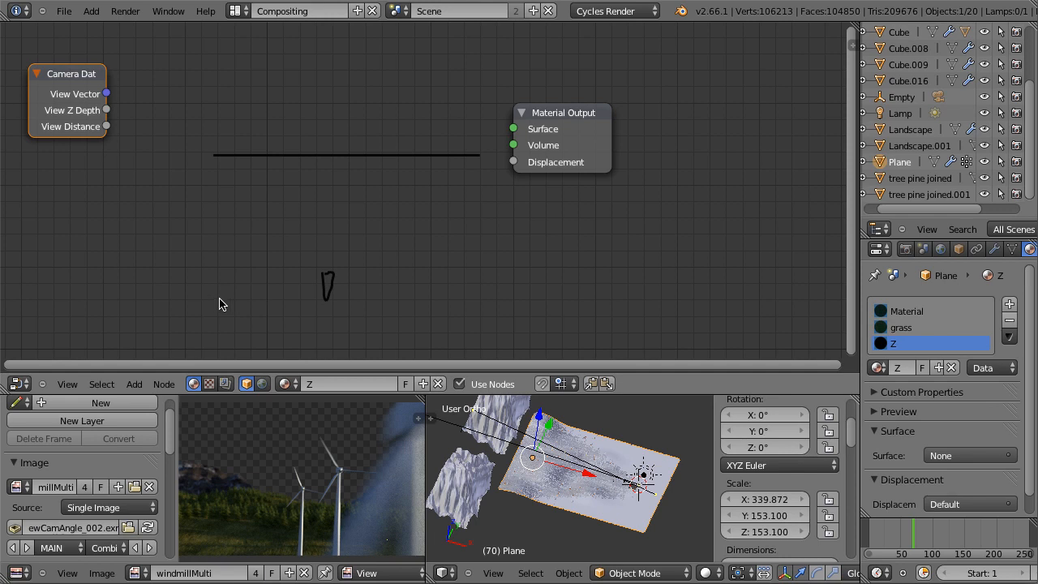
{"action": "mouse_move", "coordinate": [218, 301]}
{"action": "left_mouse_down", "text": "ctrl"}
{"action": "mouse_move", "coordinate": [446, 315]}
{"action": "mouse_move", "coordinate": [491, 300]}
{"action": "left_mouse_up", "text": "ctrl"}
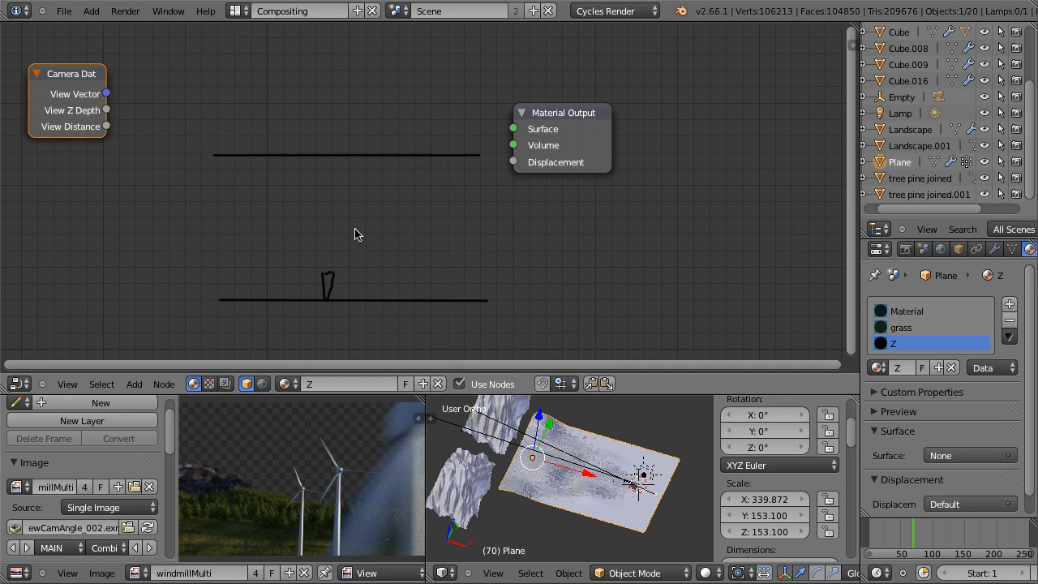
- Trace vertical strokes between the two sketched lines to illustrate the Camera Data node's View Z Depth output
{"action": "mouse_move", "coordinate": [228, 166]}
{"action": "left_mouse_down"}
{"action": "mouse_move", "coordinate": [229, 265]}
{"action": "mouse_move", "coordinate": [256, 277]}
{"action": "left_mouse_up"}
{"action": "left_click_drag", "start_coordinate": [289, 182], "coordinate": [287, 275]}
{"action": "left_click_drag", "start_coordinate": [351, 180], "coordinate": [354, 292]}
{"action": "left_click_drag", "start_coordinate": [411, 196], "coordinate": [415, 253]}
{"action": "left_click_drag", "start_coordinate": [443, 214], "coordinate": [465, 297]}
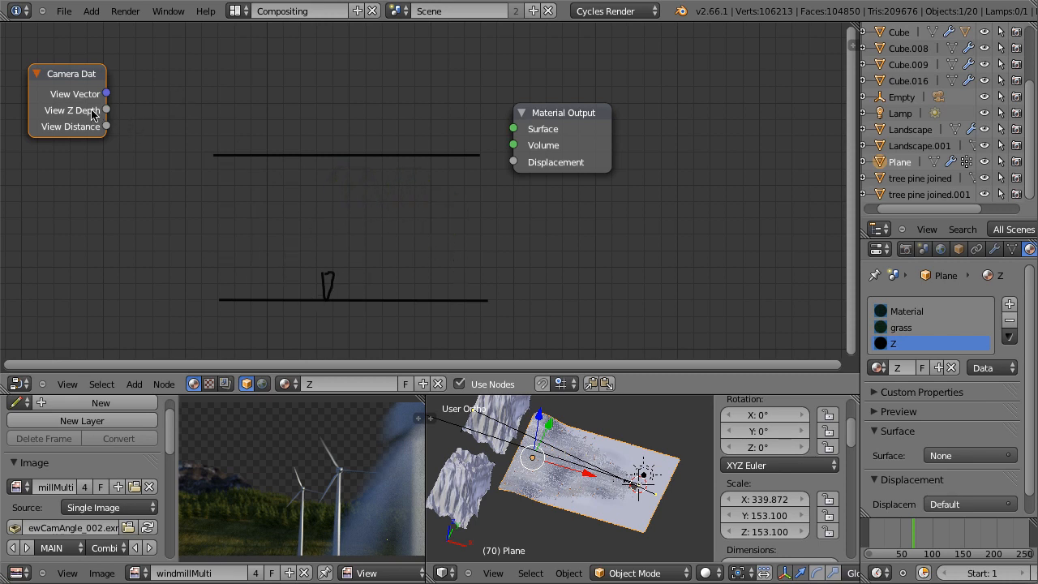
{"action": "left_click_drag", "start_coordinate": [106, 110], "coordinate": [175, 69]}
{"action": "left_click_drag", "start_coordinate": [111, 124], "coordinate": [158, 129]}
- Sketch six rays fanning from the camera outline to the far line to illustrate View Distance, and erase the sketch
{"action": "left_click_drag", "start_coordinate": [325, 300], "coordinate": [229, 154]}
{"action": "mouse_move", "coordinate": [324, 300]}
{"action": "left_mouse_down"}
{"action": "mouse_move", "coordinate": [281, 167]}
{"action": "mouse_move", "coordinate": [259, 153]}
{"action": "left_mouse_up"}
{"action": "left_click_drag", "start_coordinate": [325, 298], "coordinate": [293, 155]}
{"action": "left_click_drag", "start_coordinate": [325, 299], "coordinate": [321, 157]}
{"action": "left_click_drag", "start_coordinate": [325, 300], "coordinate": [357, 155]}
{"action": "left_click_drag", "start_coordinate": [325, 300], "coordinate": [390, 156]}
{"action": "left_click_drag", "start_coordinate": [107, 126], "coordinate": [159, 89]}
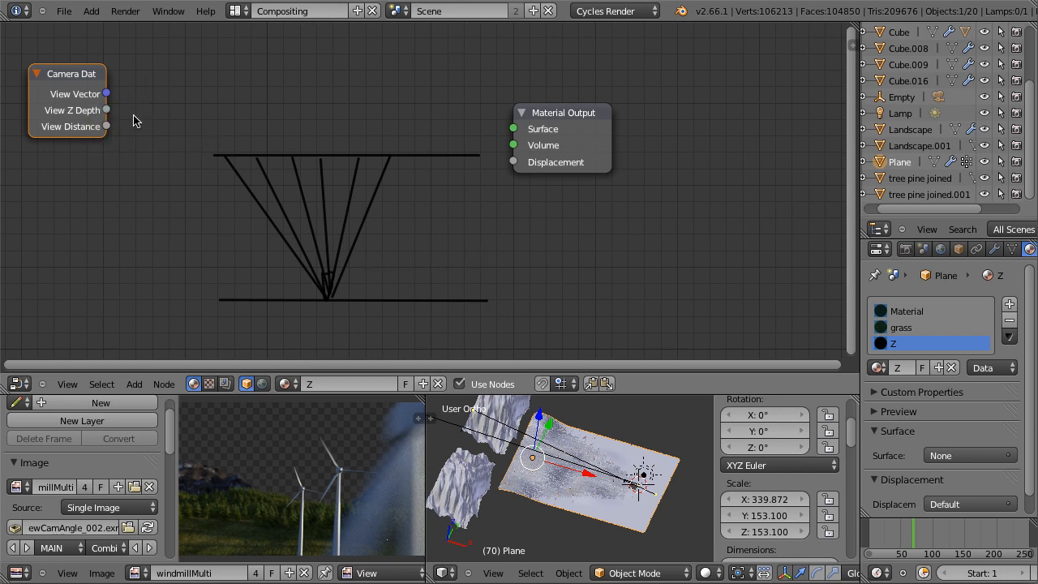
{"action": "left_click_drag", "start_coordinate": [109, 109], "coordinate": [126, 142]}
{"action": "right_click_drag", "start_coordinate": [152, 174], "coordinate": [578, 233]}
- Feed the Camera Data node's View Distance through a new Emission shader into the Material Output's Surface, spacing the nodes apart
{"action": "left_click_drag", "start_coordinate": [67, 78], "coordinate": [84, 133]}
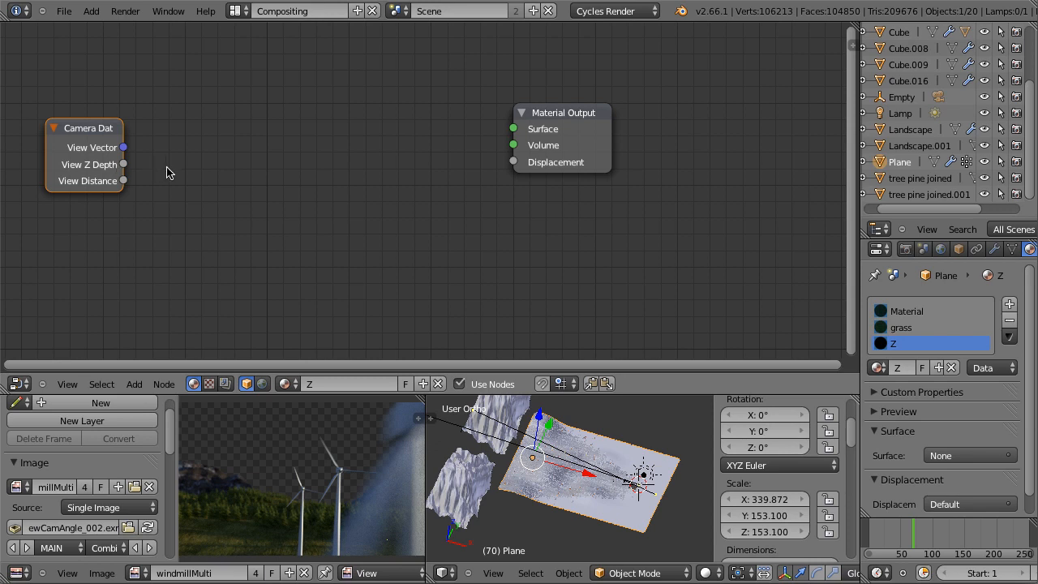
{"action": "left_click_drag", "start_coordinate": [123, 182], "coordinate": [509, 138]}
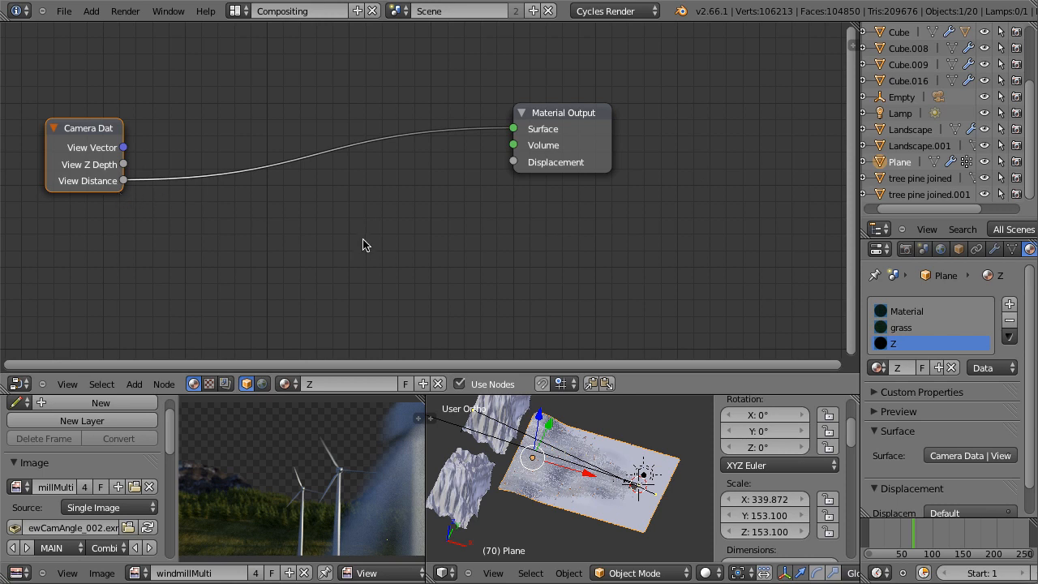
{"action": "key", "text": "shift+a"}
{"action": "mouse_move", "coordinate": [350, 274]}
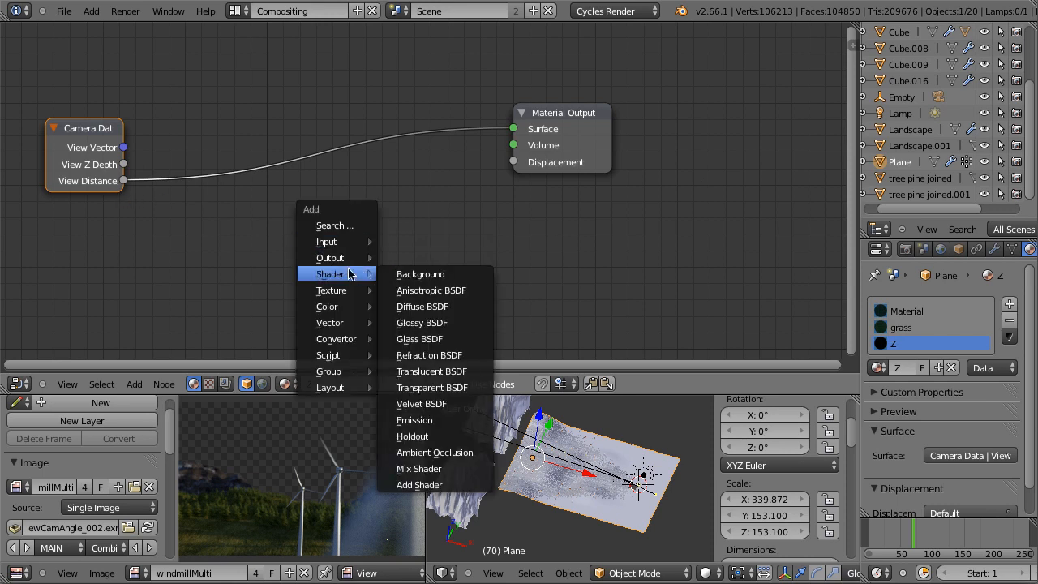
{"action": "left_click", "coordinate": [466, 419]}
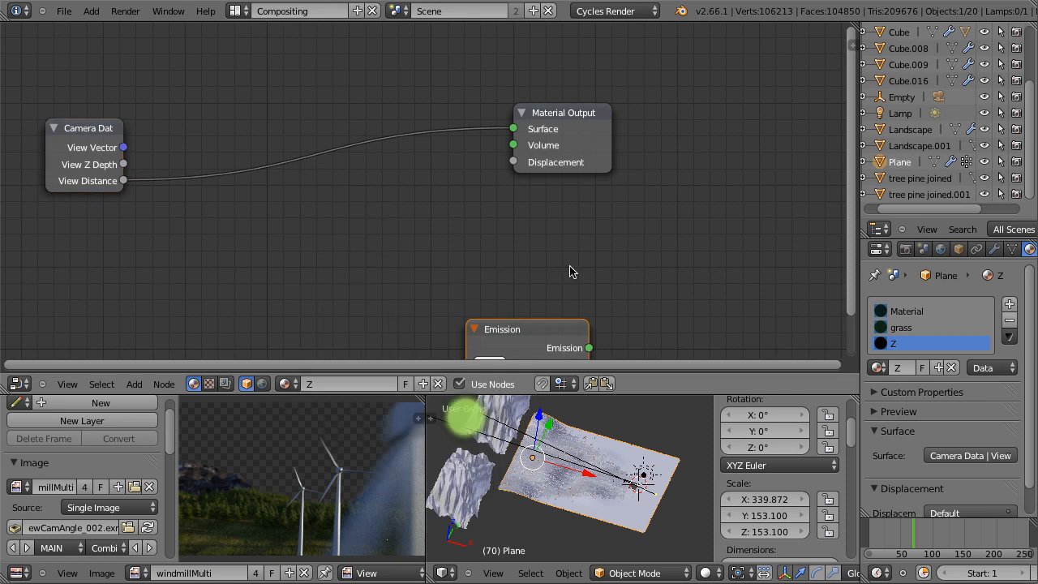
{"action": "left_click", "coordinate": [464, 92]}
{"action": "left_click_drag", "start_coordinate": [557, 110], "coordinate": [744, 115]}
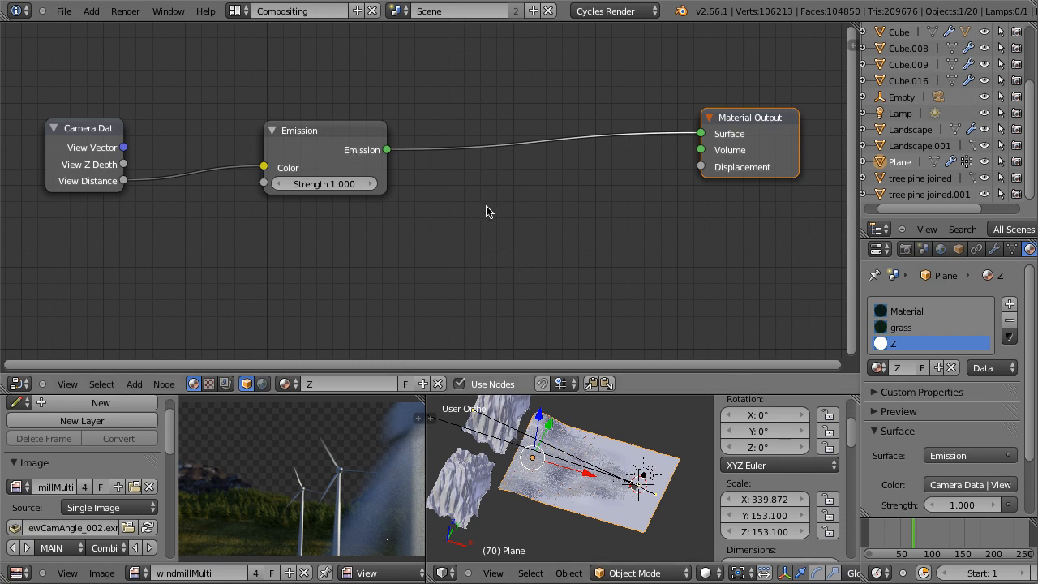
- Insert a Mix Shader between Emission and Material Output, and reroute Emission into the mix's second Shader input
{"action": "key", "text": "shift+a"}
{"action": "mouse_move", "coordinate": [494, 208]}
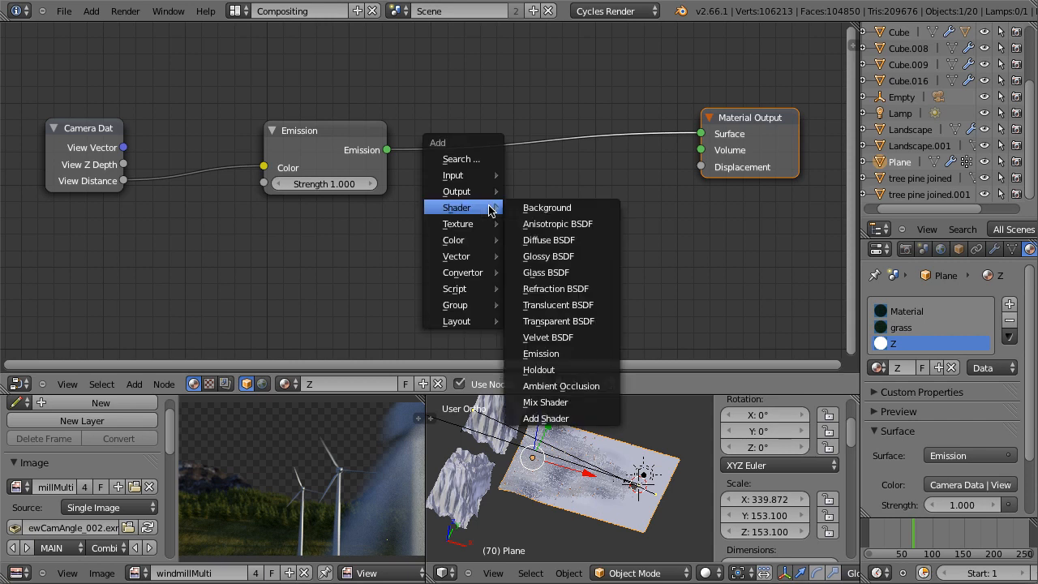
{"action": "left_click", "coordinate": [585, 403]}
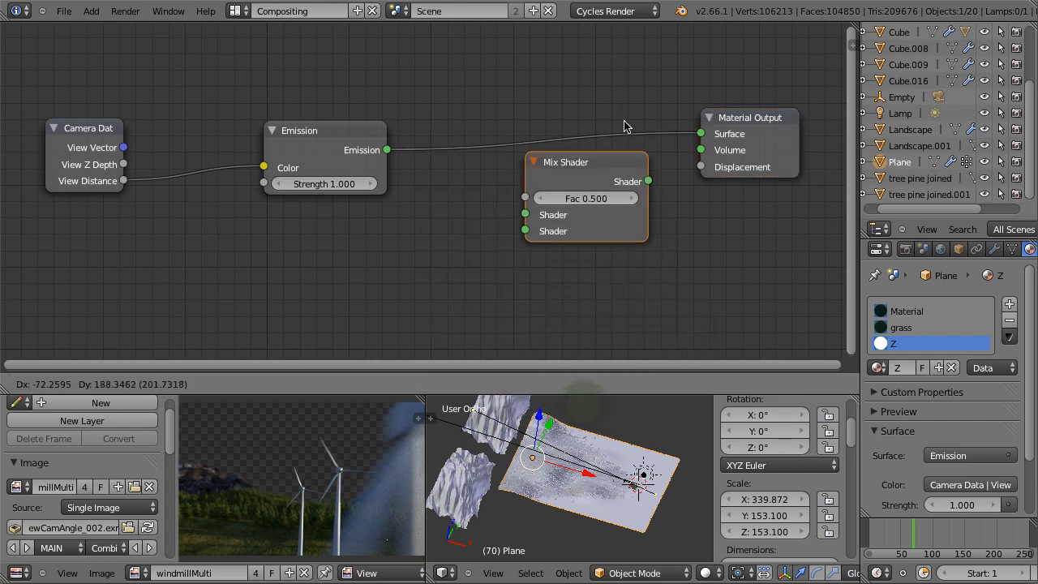
{"action": "left_click", "coordinate": [608, 77]}
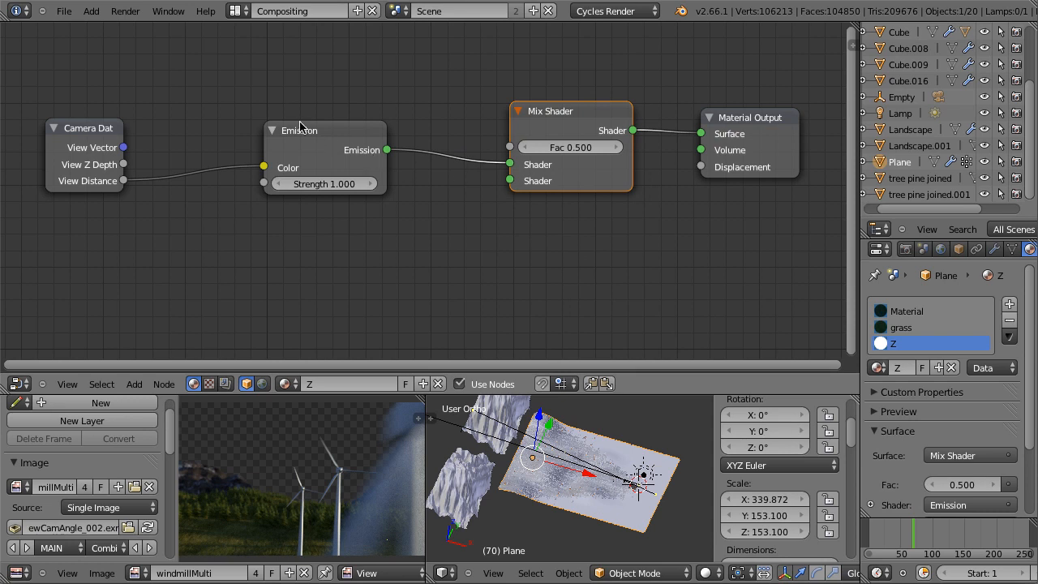
{"action": "left_click_drag", "start_coordinate": [511, 166], "coordinate": [510, 180]}
{"action": "left_click_drag", "start_coordinate": [344, 135], "coordinate": [357, 255]}
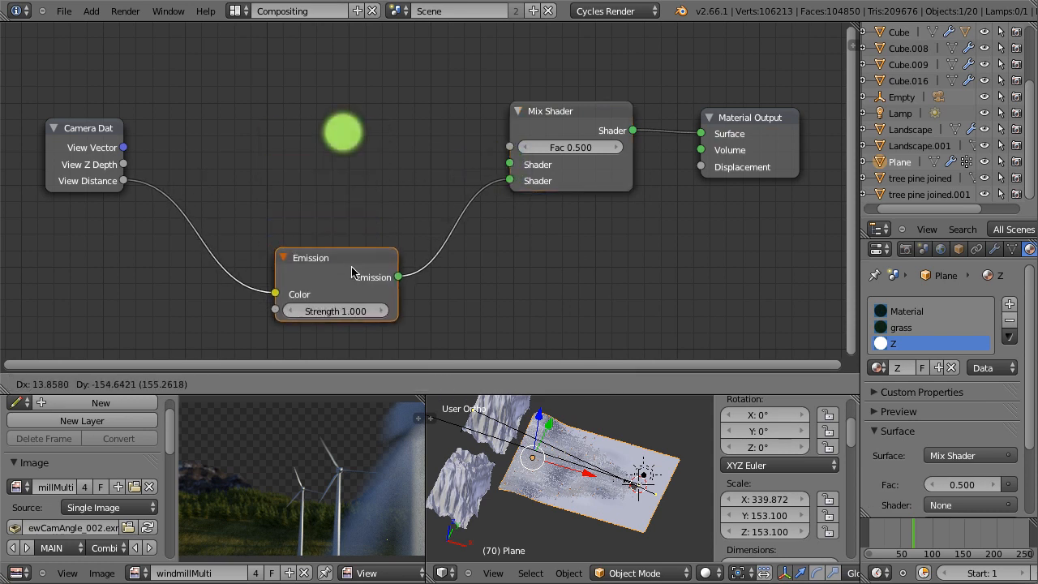
{"action": "left_click_drag", "start_coordinate": [510, 166], "coordinate": [489, 241]}
{"action": "left_click_drag", "start_coordinate": [510, 166], "coordinate": [414, 158]}
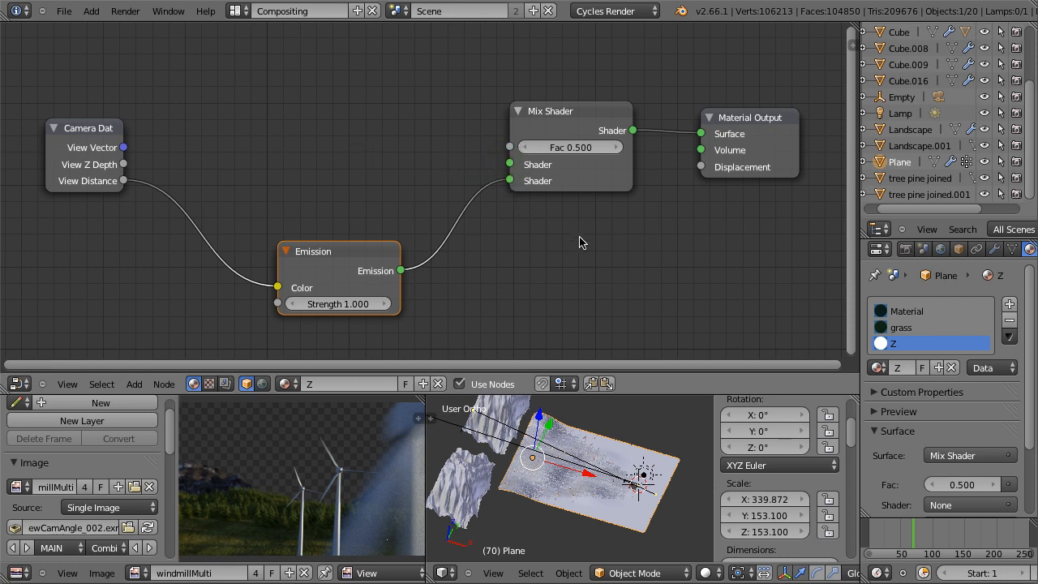
- Add a Holdout shader above Emission and connect it to the Mix Shader's first Shader input
{"action": "key", "text": "shift+a"}
{"action": "mouse_move", "coordinate": [582, 242]}
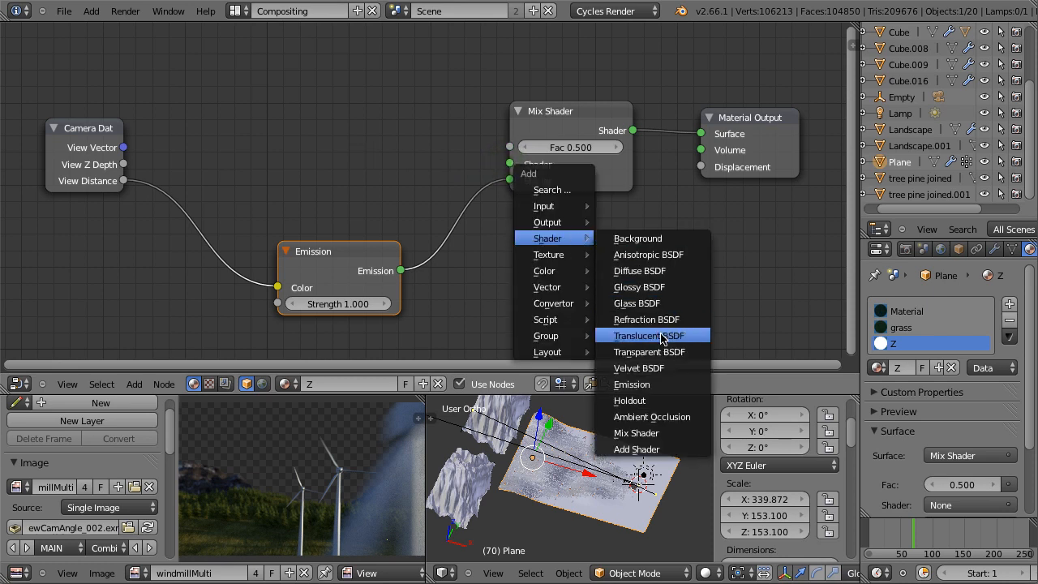
{"action": "left_click", "coordinate": [643, 401]}
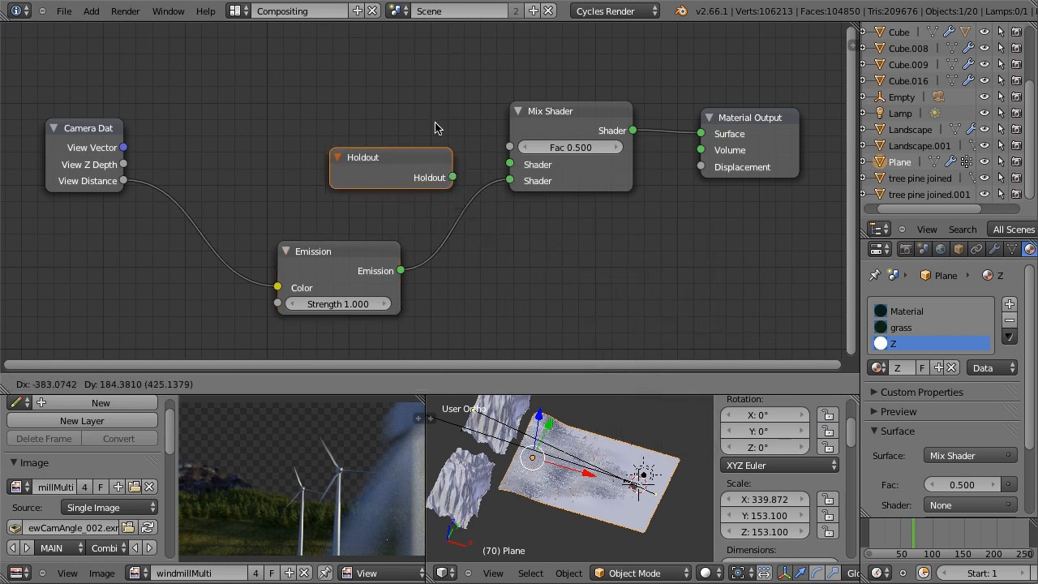
{"action": "left_click", "coordinate": [391, 103]}
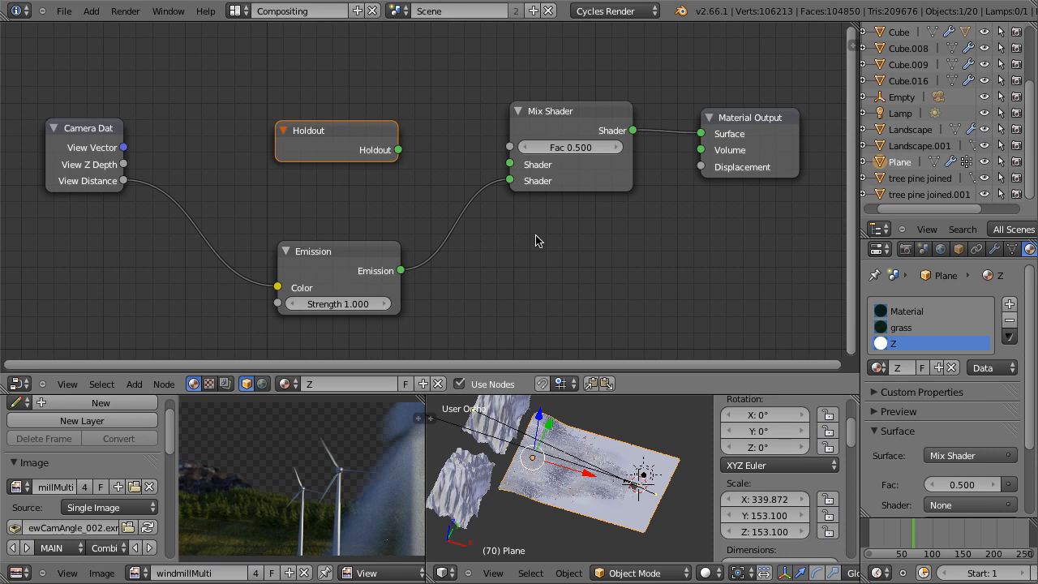
{"action": "left_click_drag", "start_coordinate": [398, 150], "coordinate": [509, 164]}
{"action": "left_click_drag", "start_coordinate": [334, 129], "coordinate": [340, 132]}
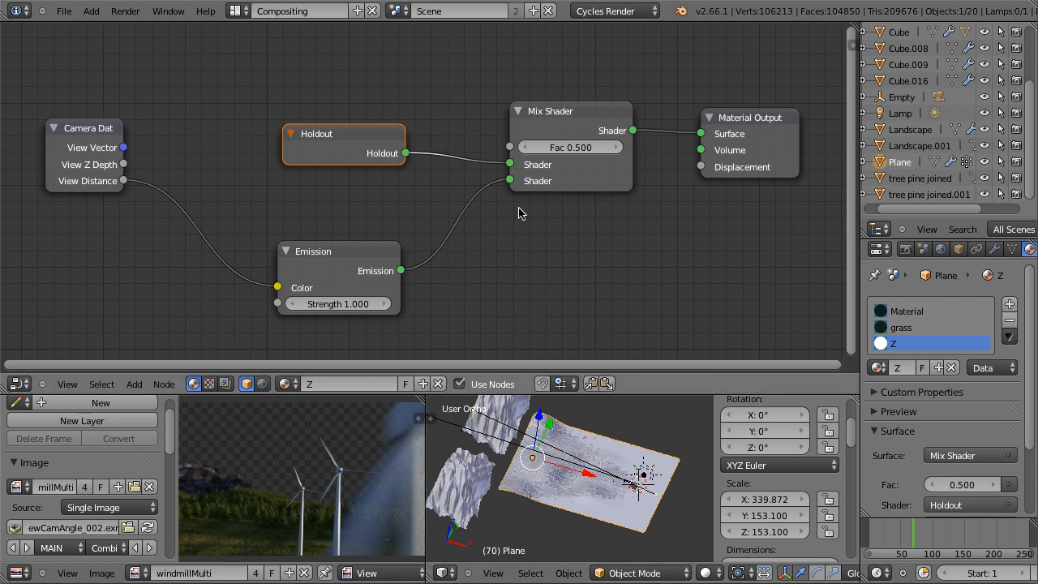
- Stack Holdout and Emission closely together and feed Emission's Color from the Camera Data node's View Z Depth output
{"action": "left_click_drag", "start_coordinate": [341, 133], "coordinate": [327, 174]}
{"action": "left_click_drag", "start_coordinate": [347, 252], "coordinate": [341, 221]}
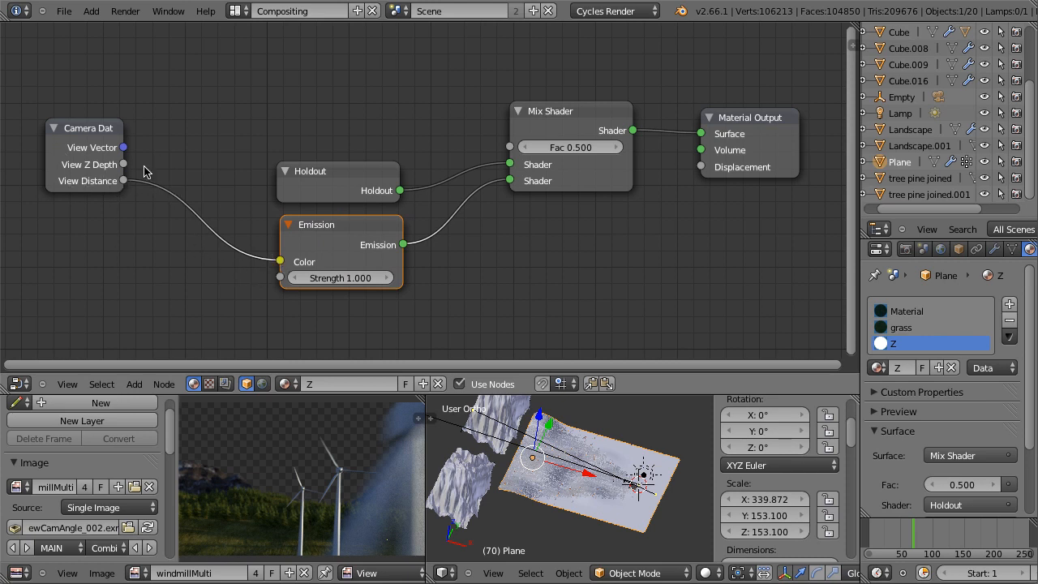
{"action": "left_click_drag", "start_coordinate": [123, 163], "coordinate": [280, 261]}
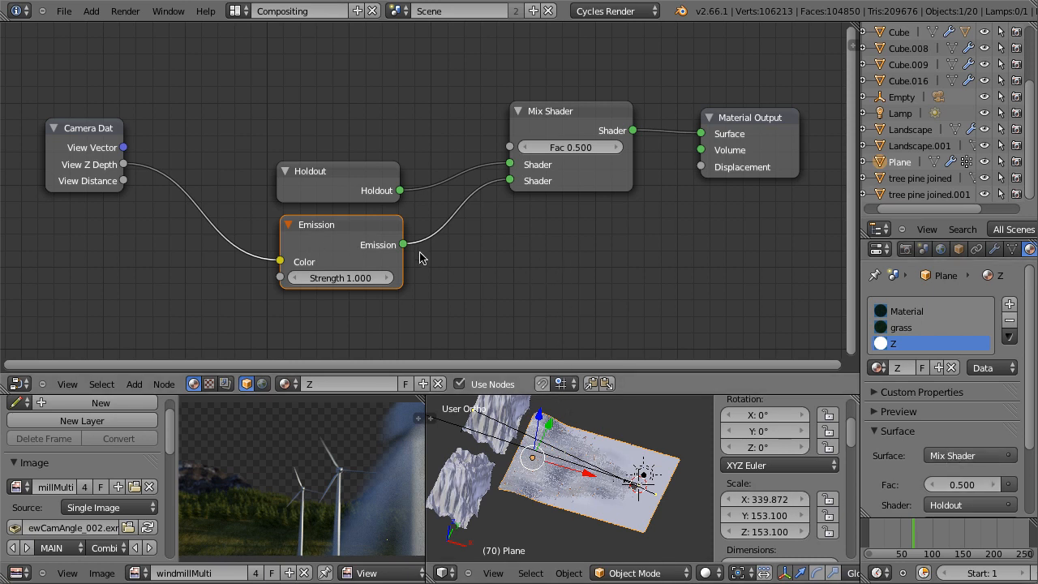
{"action": "mouse_move", "coordinate": [339, 231]}
{"action": "left_mouse_down"}
{"action": "mouse_move", "coordinate": [312, 229]}
{"action": "mouse_move", "coordinate": [336, 233]}
{"action": "left_mouse_up"}
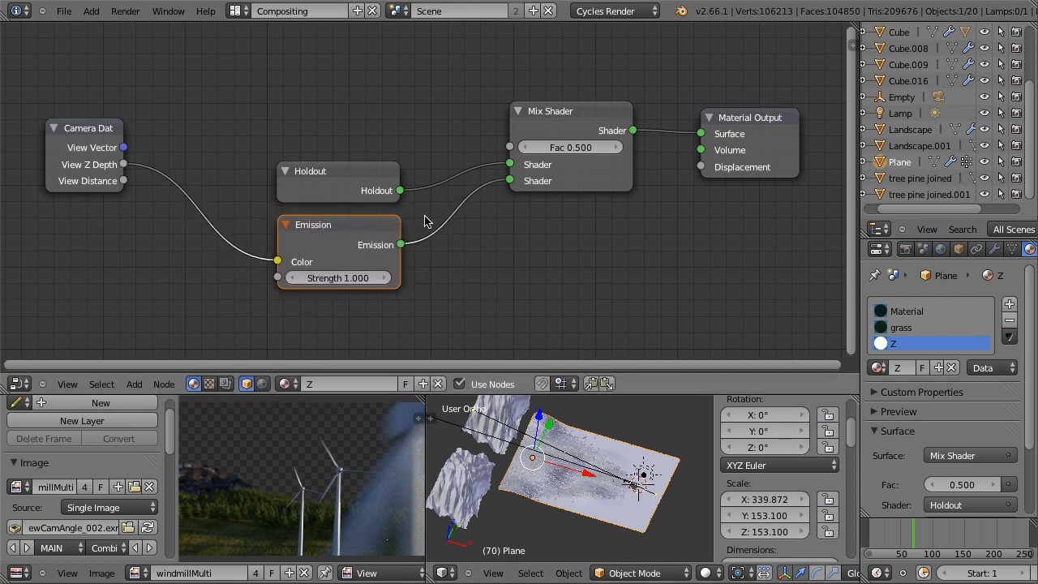
{"action": "left_click_drag", "start_coordinate": [317, 180], "coordinate": [319, 179]}
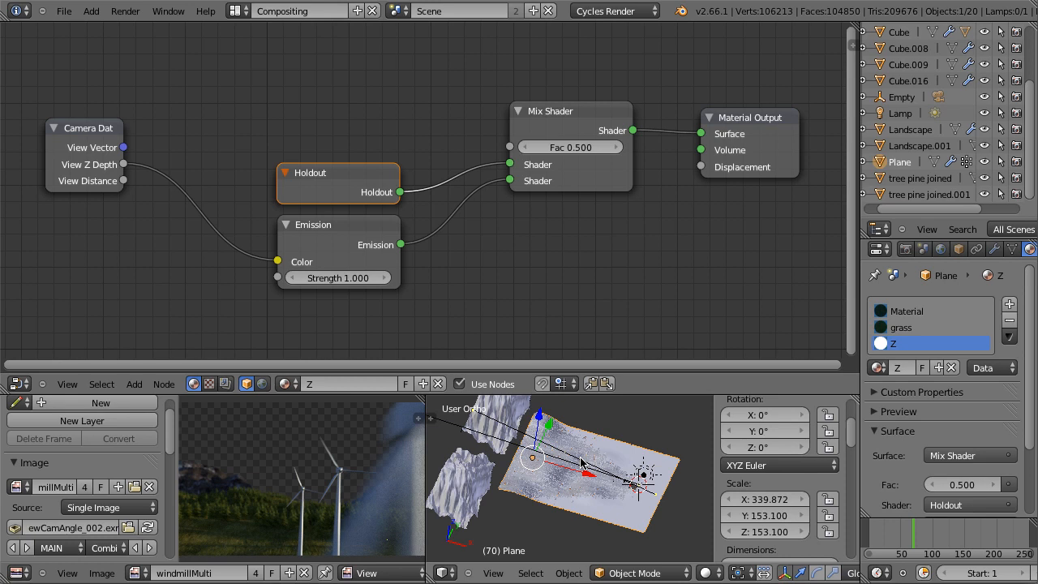
{"action": "left_click_drag", "start_coordinate": [319, 228], "coordinate": [316, 234]}
{"action": "mouse_move", "coordinate": [332, 179]}
{"action": "left_mouse_down"}
{"action": "mouse_move", "coordinate": [314, 179]}
{"action": "mouse_move", "coordinate": [328, 177]}
{"action": "left_mouse_up"}
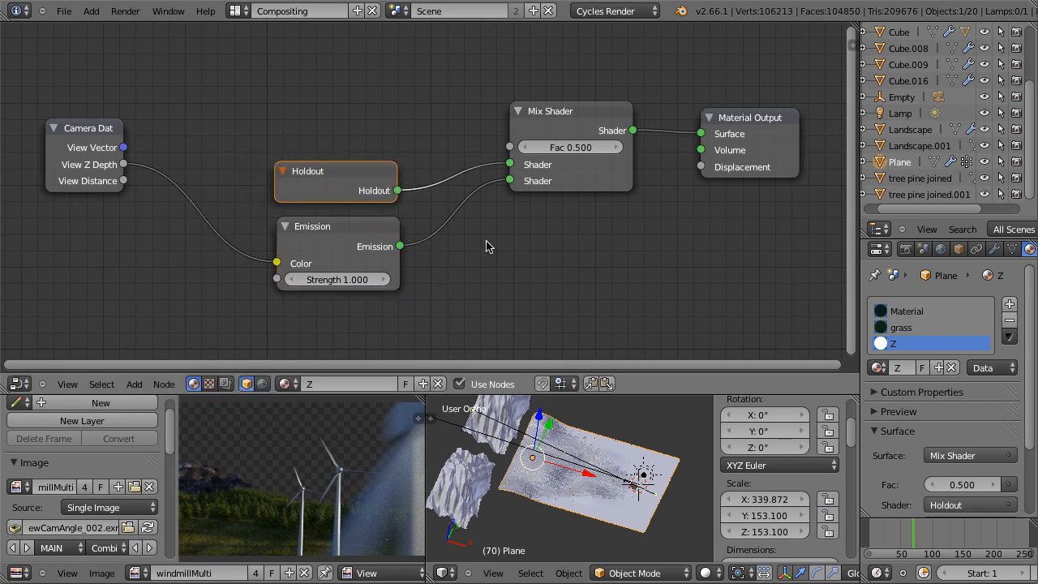
- Drive the Mix Shader's Fac with a new Light Path node's Is Camera Ray, hiding its unused sockets and placing it above Holdout
{"action": "key", "text": "shift+a"}
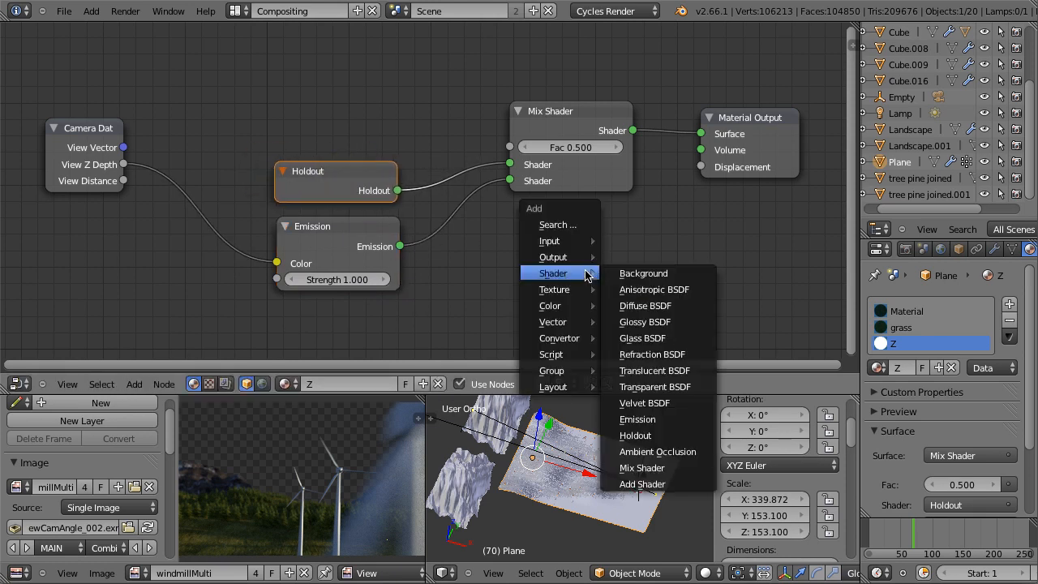
{"action": "mouse_move", "coordinate": [580, 243]}
{"action": "left_click", "coordinate": [640, 322]}
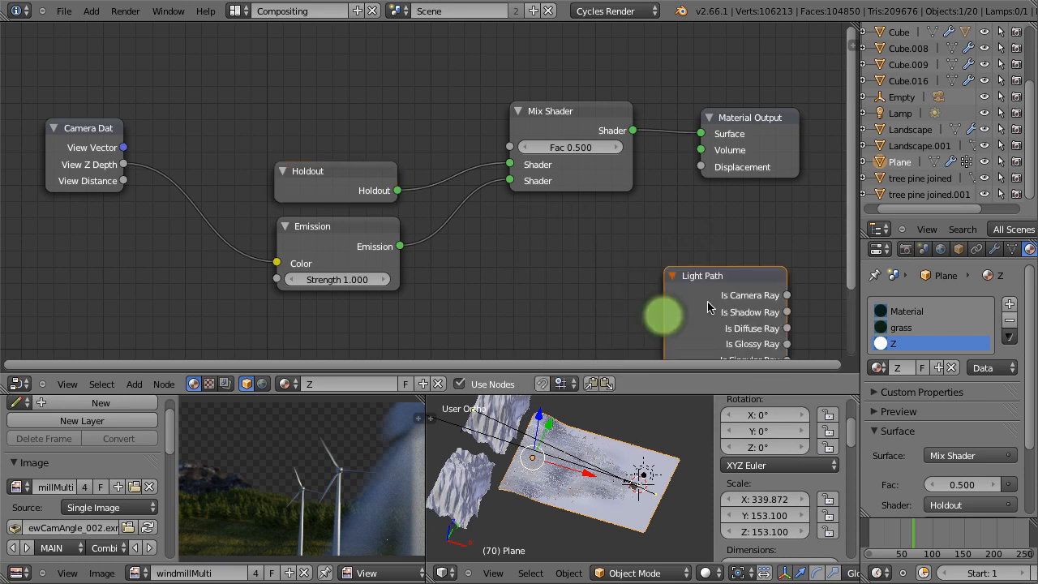
{"action": "left_click", "coordinate": [285, 72]}
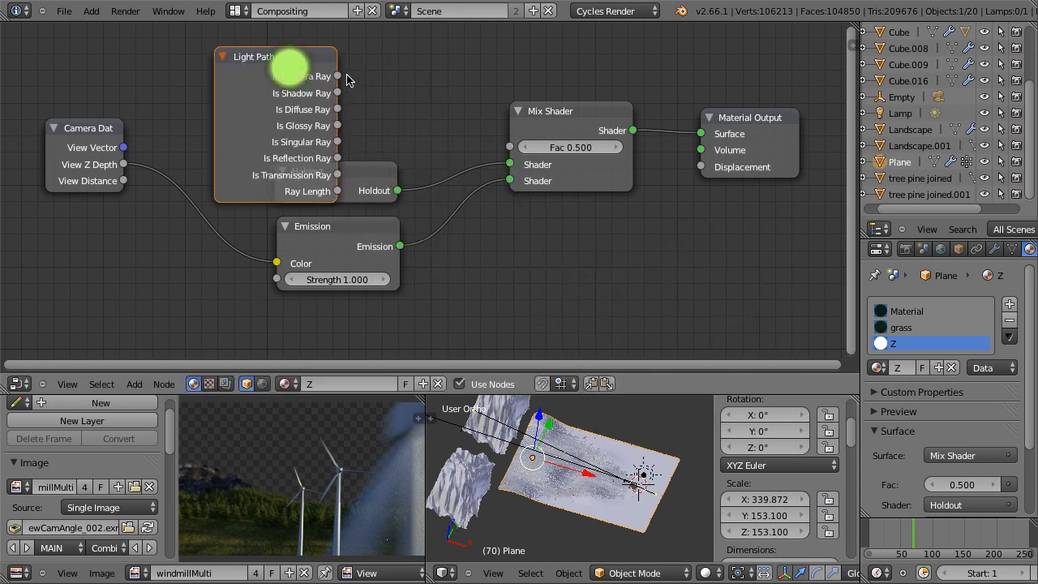
{"action": "left_click_drag", "start_coordinate": [339, 77], "coordinate": [509, 146]}
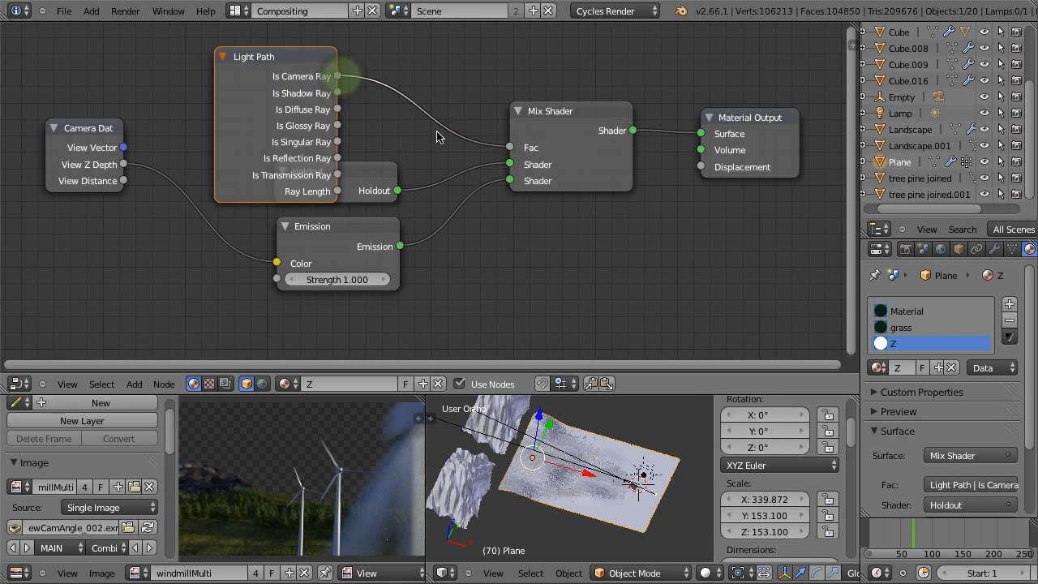
{"action": "key", "text": "ctrl+h"}
{"action": "left_click_drag", "start_coordinate": [286, 70], "coordinate": [348, 108]}
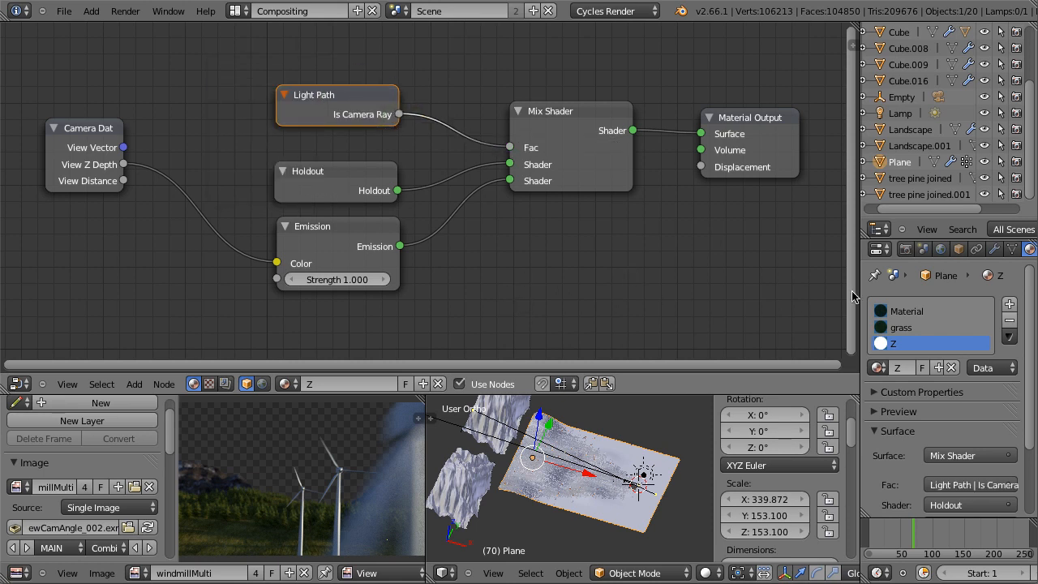
- Set the Z render layer's material override to Z and disable its Use Environment option
{"action": "left_click", "coordinate": [907, 249]}
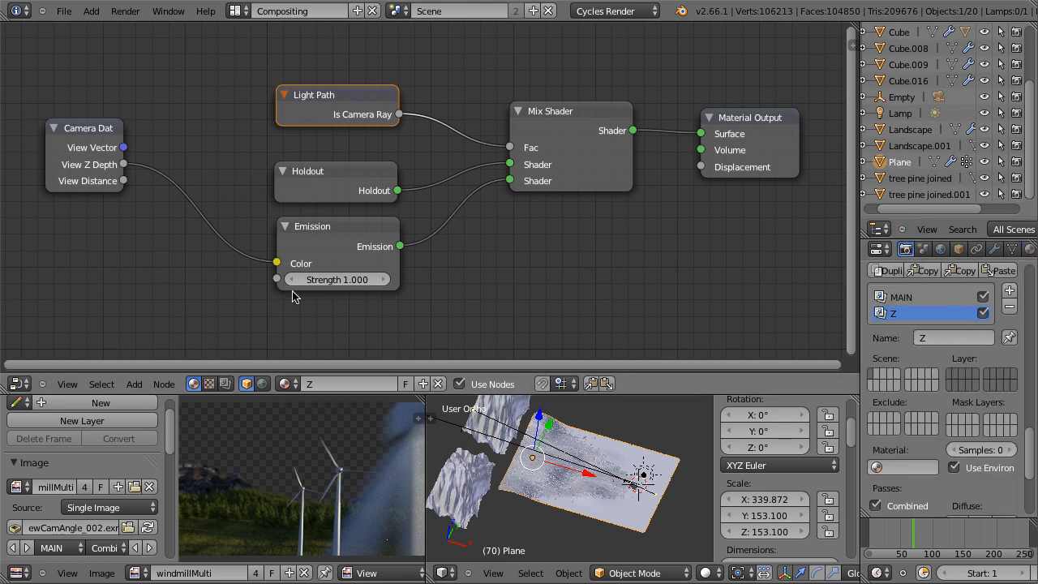
{"action": "left_click", "coordinate": [876, 467]}
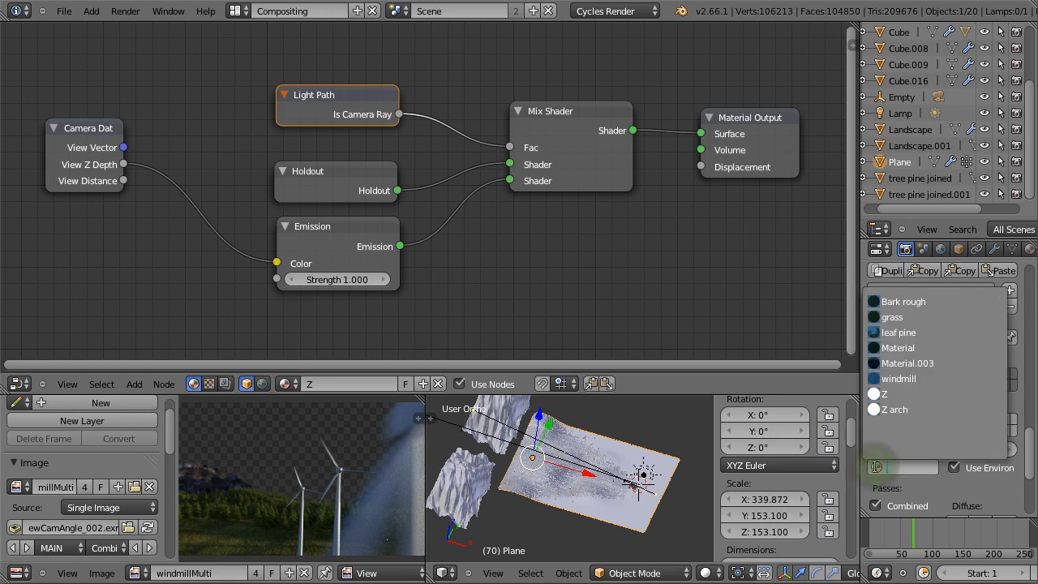
{"action": "left_click", "coordinate": [907, 394]}
{"action": "left_click", "coordinate": [955, 435]}
{"action": "scroll", "coordinate": [982, 484], "scroll_direction": "down", "scroll_amount": 4}
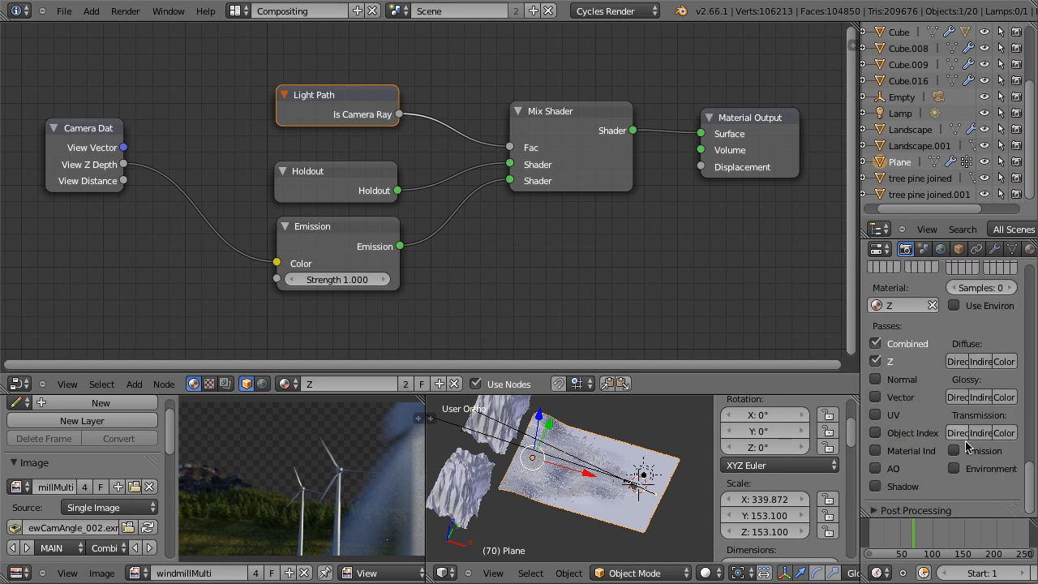
{"action": "scroll", "coordinate": [970, 459], "scroll_direction": "up", "scroll_amount": 5}
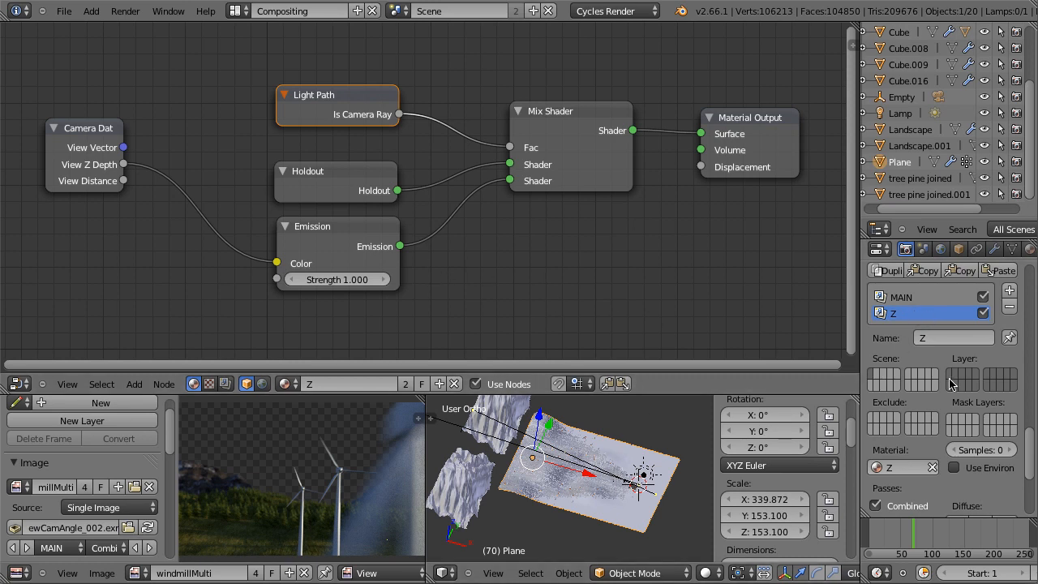
- Limit rendering to the active Z layer and run a test render of the frame
{"action": "left_click", "coordinate": [1010, 339]}
{"action": "key", "text": "F12"}
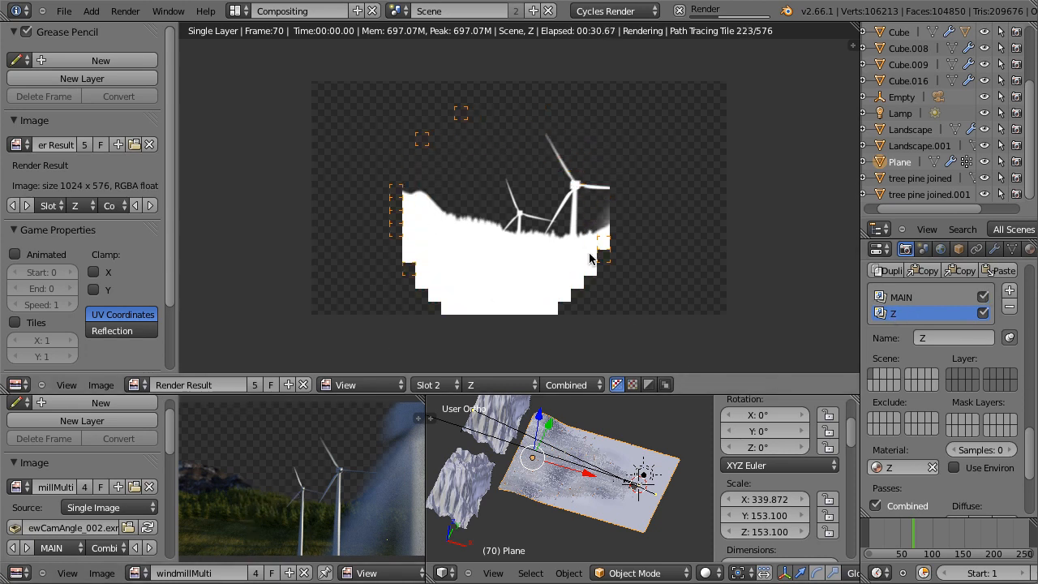
{"action": "key", "text": "Escape"}
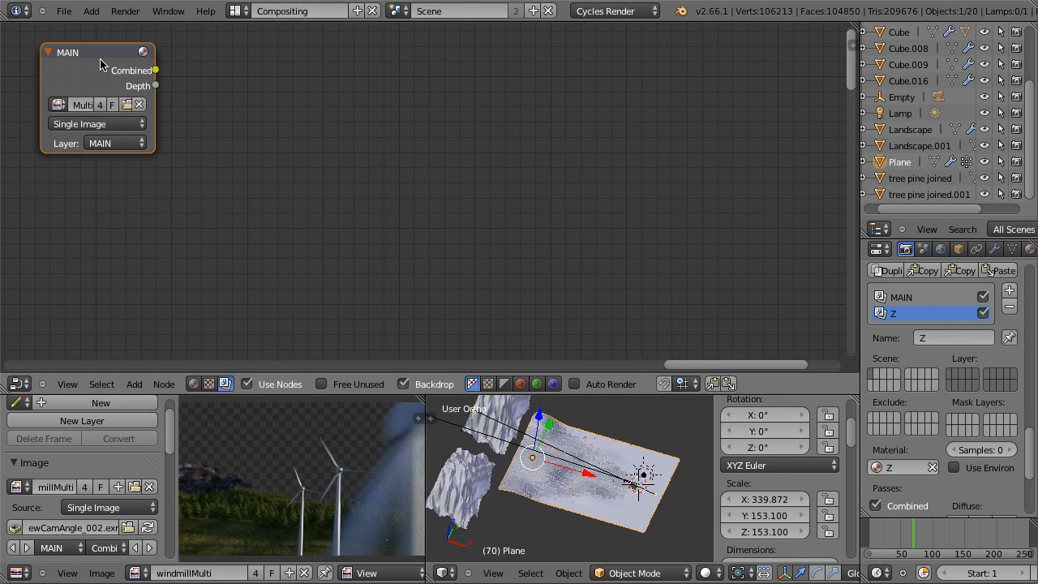
- Preview the MAIN image node's Combined output in the maximized compositor and place a duplicate of the node directly below it
{"action": "key", "text": "ctrl+Up"}
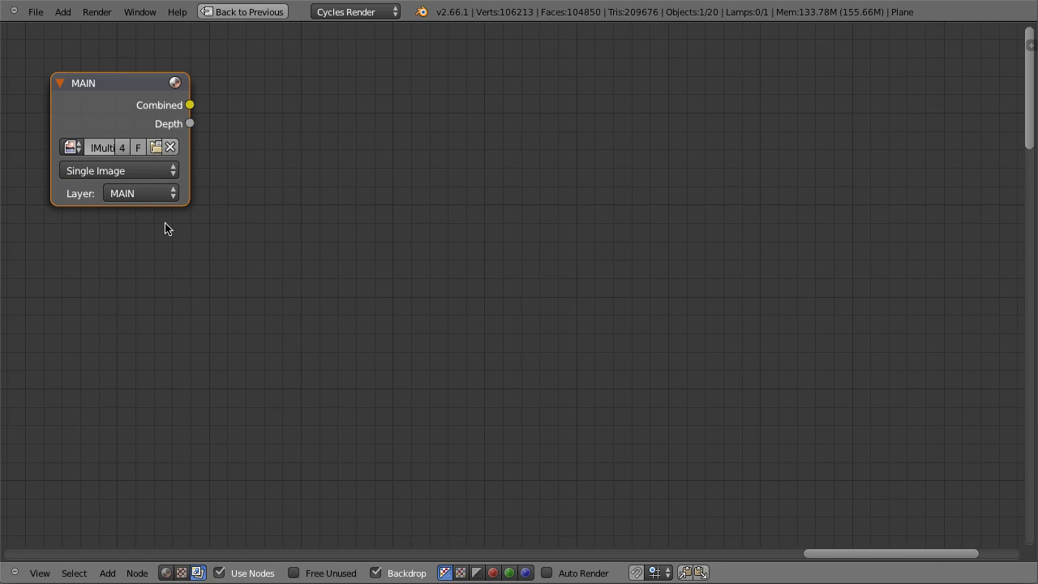
{"action": "left_click", "coordinate": [101, 85], "text": "ctrl+shift"}
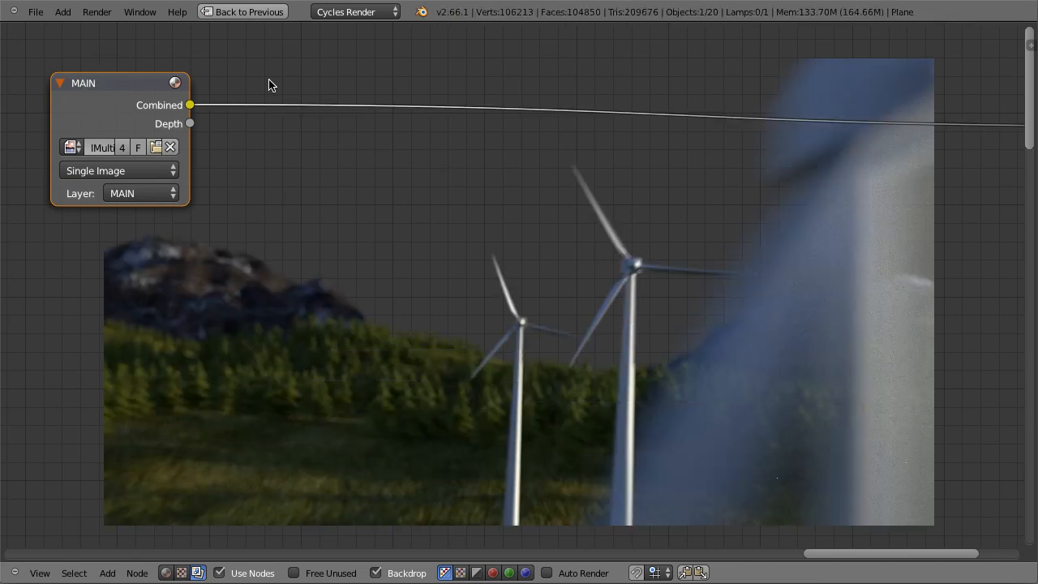
{"action": "key", "text": "shift+d"}
{"action": "left_click", "coordinate": [270, 238]}
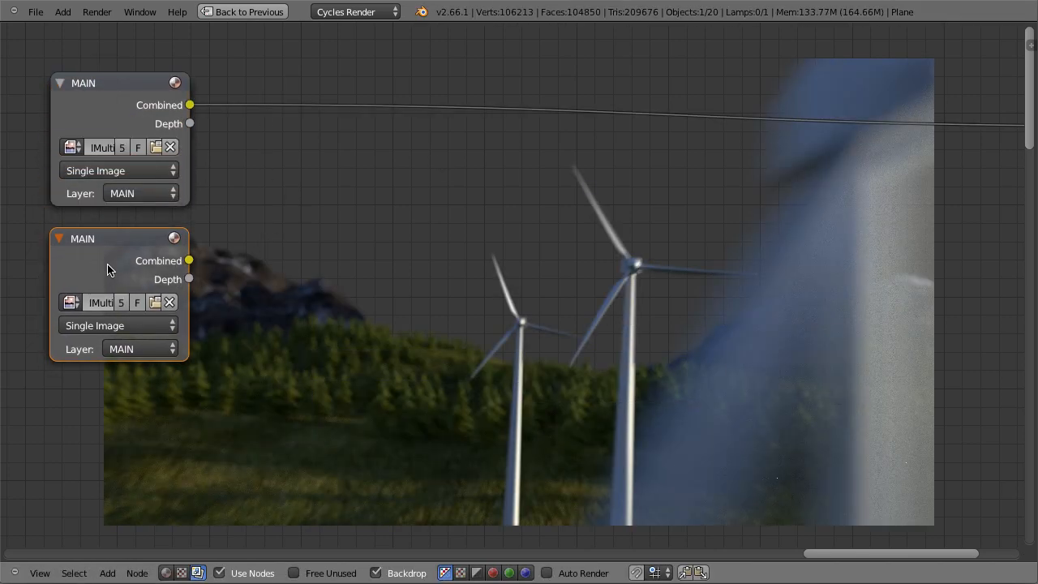
- Set the duplicated image node's layer to Z and label the node Z
{"action": "left_click", "coordinate": [139, 350]}
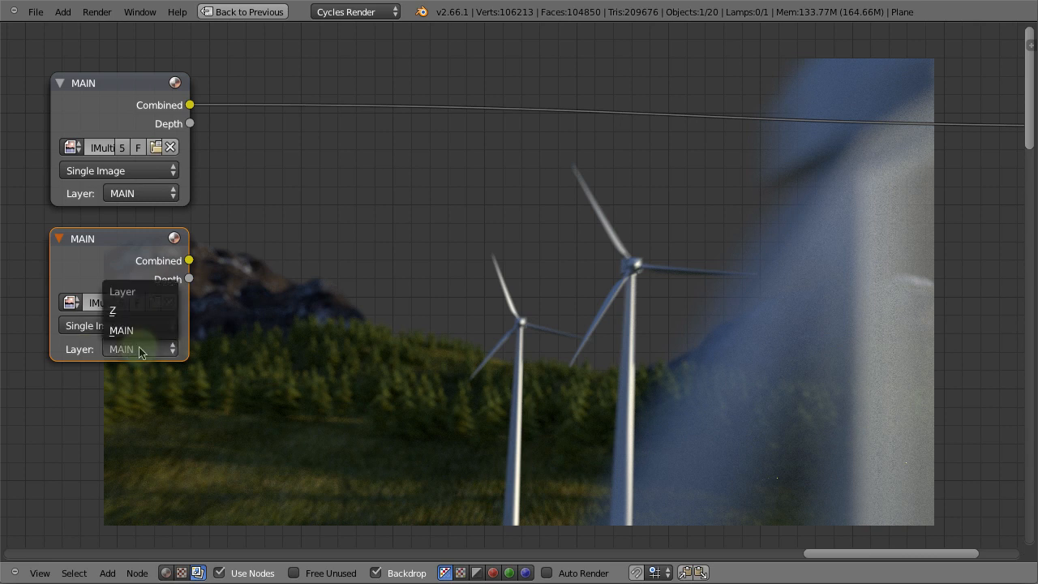
{"action": "left_click", "coordinate": [118, 306]}
{"action": "left_click", "coordinate": [111, 252]}
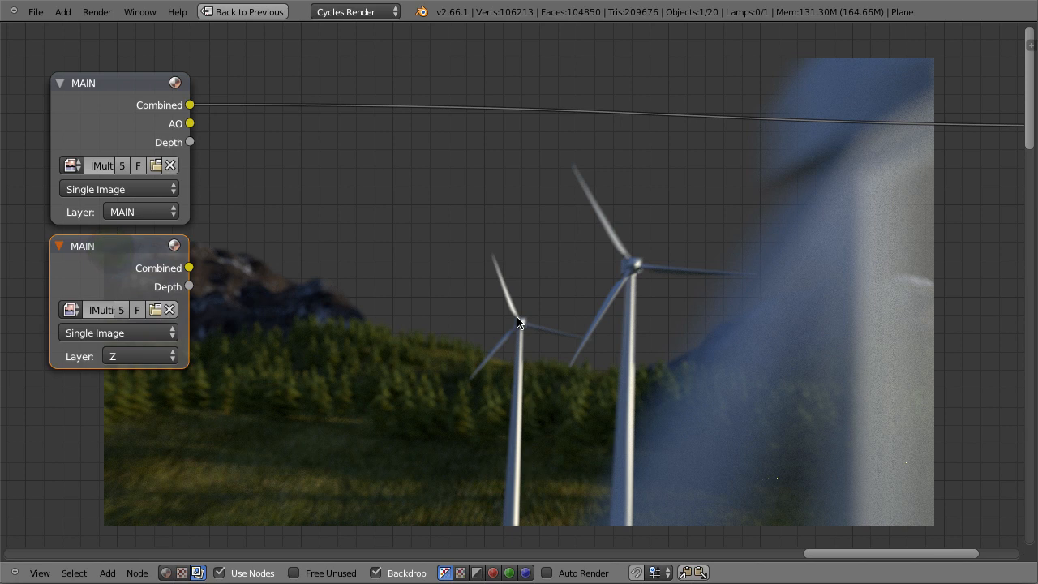
{"action": "key", "text": "n"}
{"action": "left_click", "coordinate": [953, 59]}
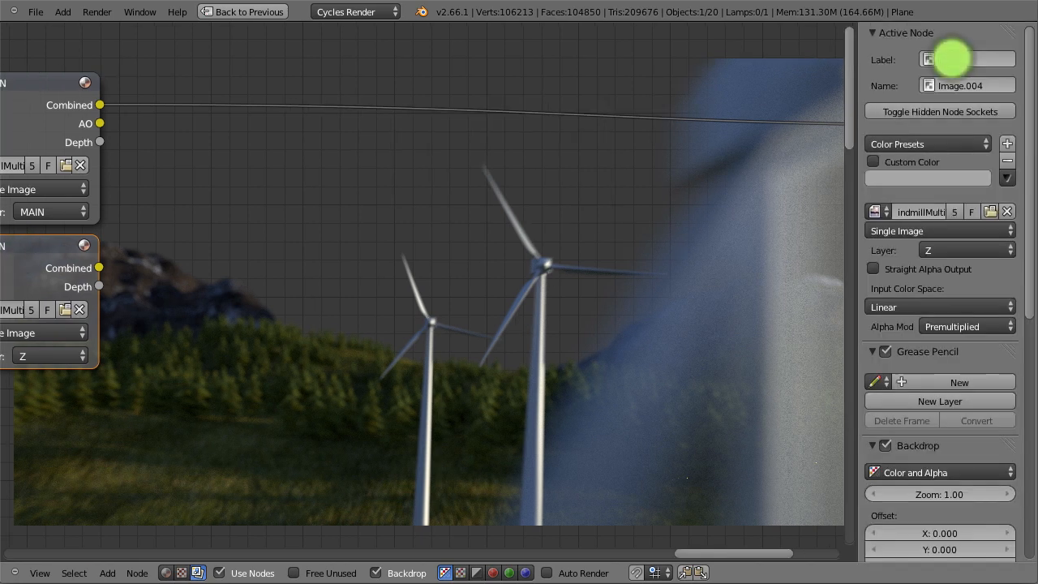
{"action": "type", "text": "Z"}
{"action": "key", "text": "Return"}
{"action": "key", "text": "n"}
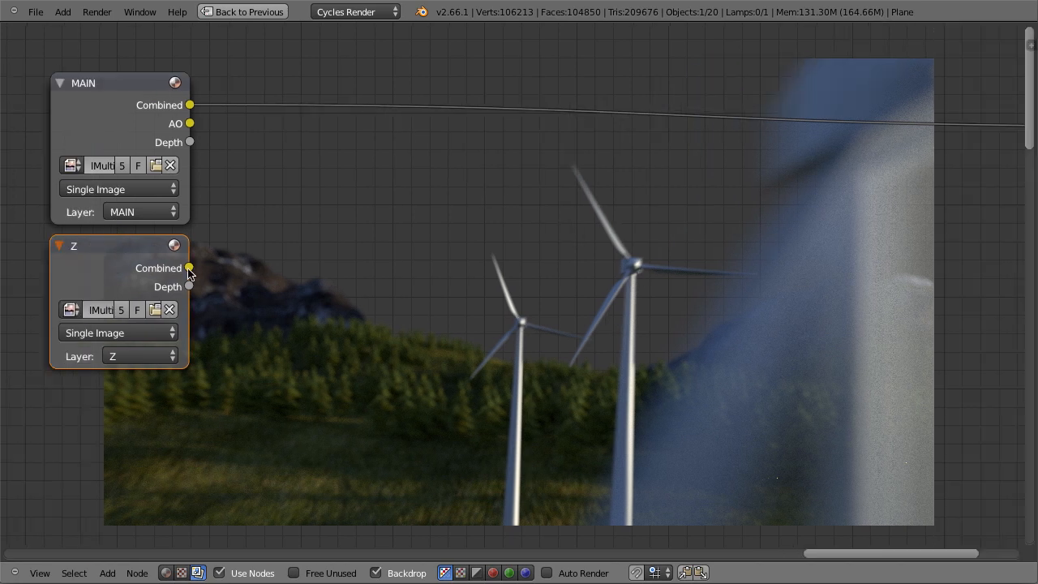
{"action": "left_click_drag", "start_coordinate": [189, 269], "coordinate": [242, 228]}
{"action": "left_click_drag", "start_coordinate": [189, 287], "coordinate": [282, 292]}
{"action": "left_click_drag", "start_coordinate": [189, 269], "coordinate": [307, 316]}
- Feed the Z node's Combined output into a new Normalize node and compare its backdrop preview with the raw Z image
{"action": "key", "text": "shift+a"}
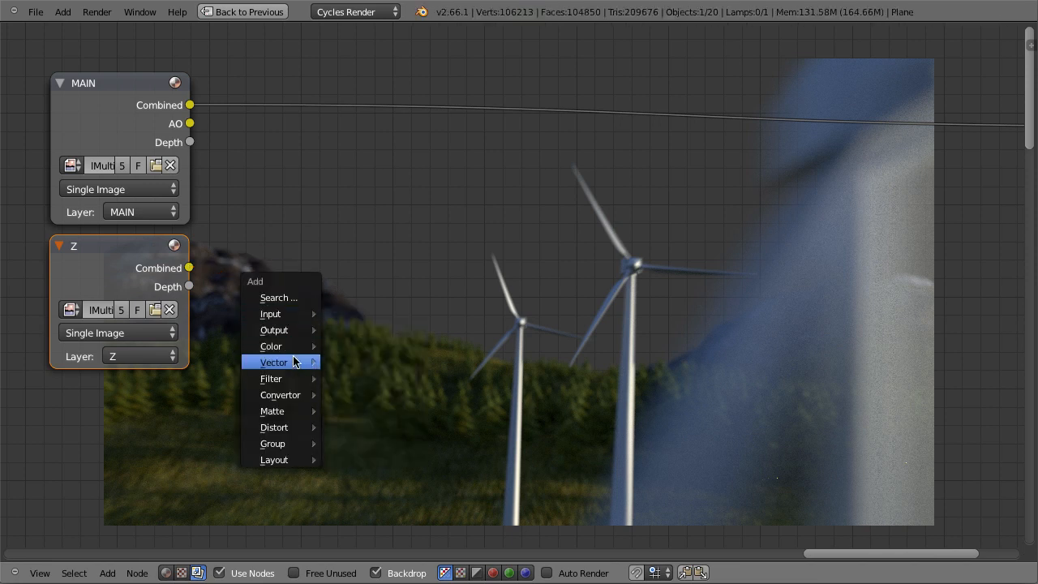
{"action": "mouse_move", "coordinate": [289, 366]}
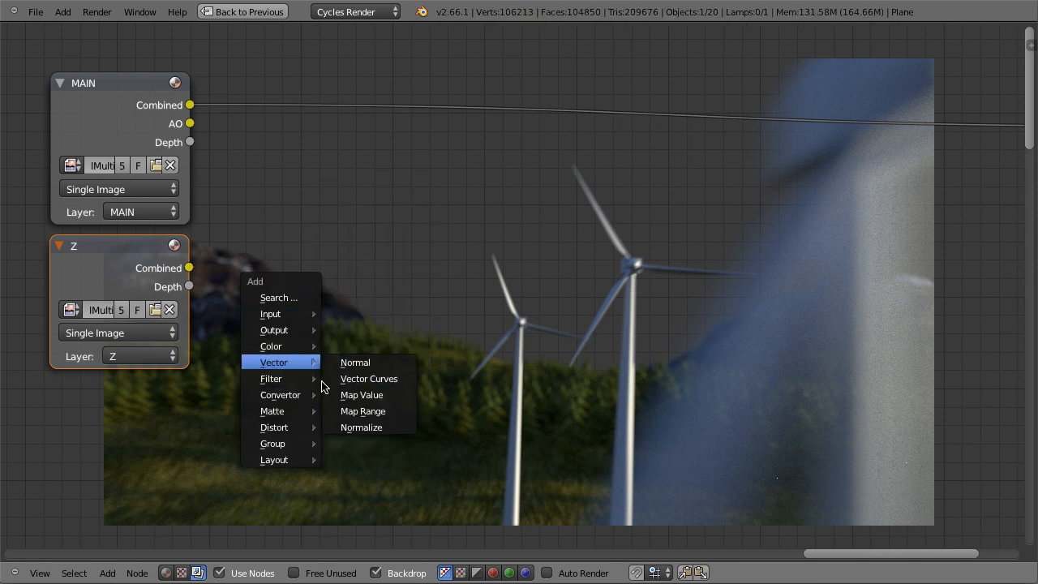
{"action": "left_click", "coordinate": [377, 428]}
{"action": "left_click", "coordinate": [209, 185]}
{"action": "left_click_drag", "start_coordinate": [191, 268], "coordinate": [248, 264]}
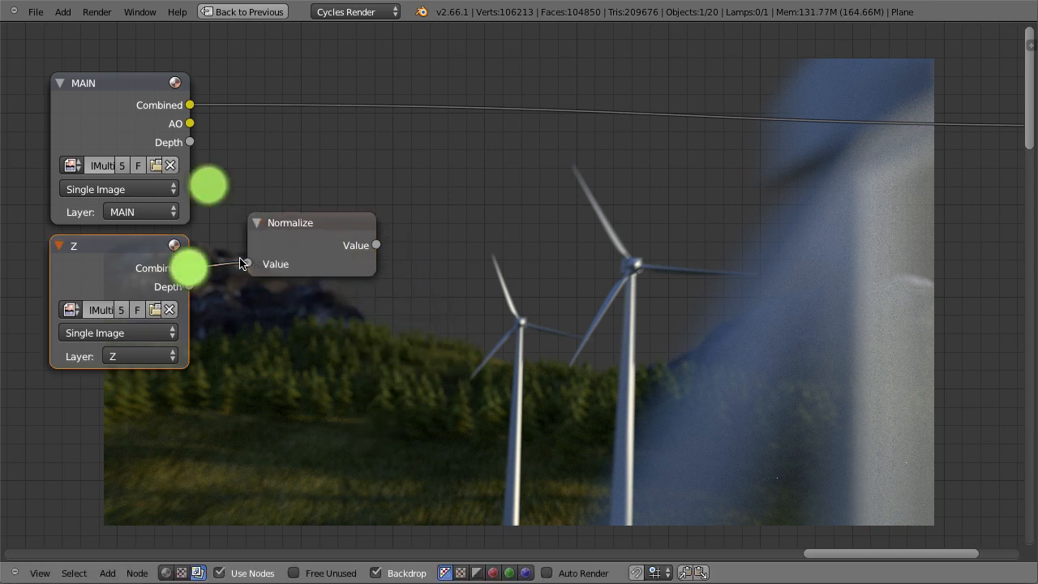
{"action": "left_click", "coordinate": [315, 221], "text": "ctrl+shift"}
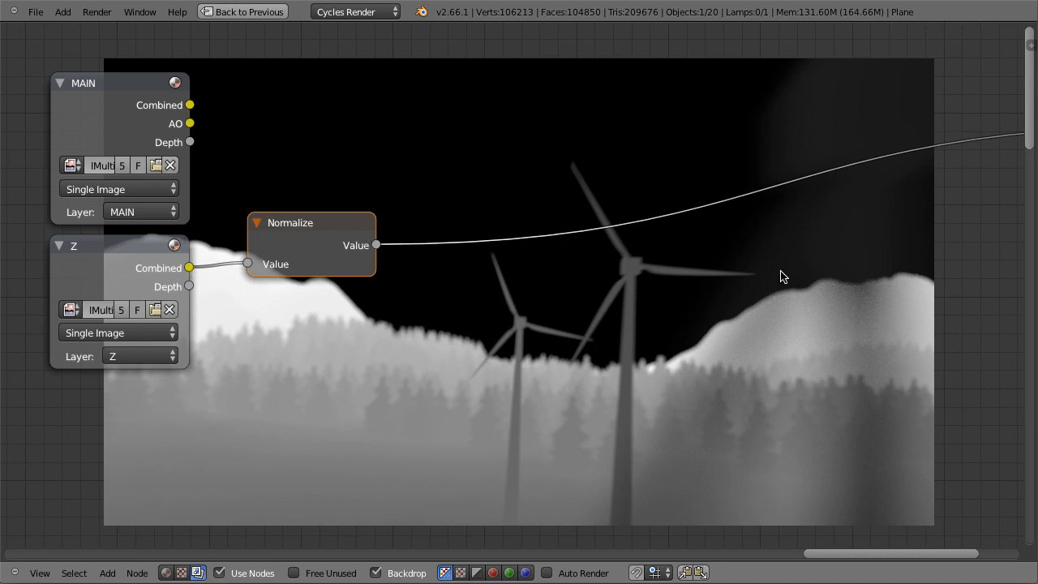
{"action": "left_click", "coordinate": [136, 250], "text": "ctrl+shift"}
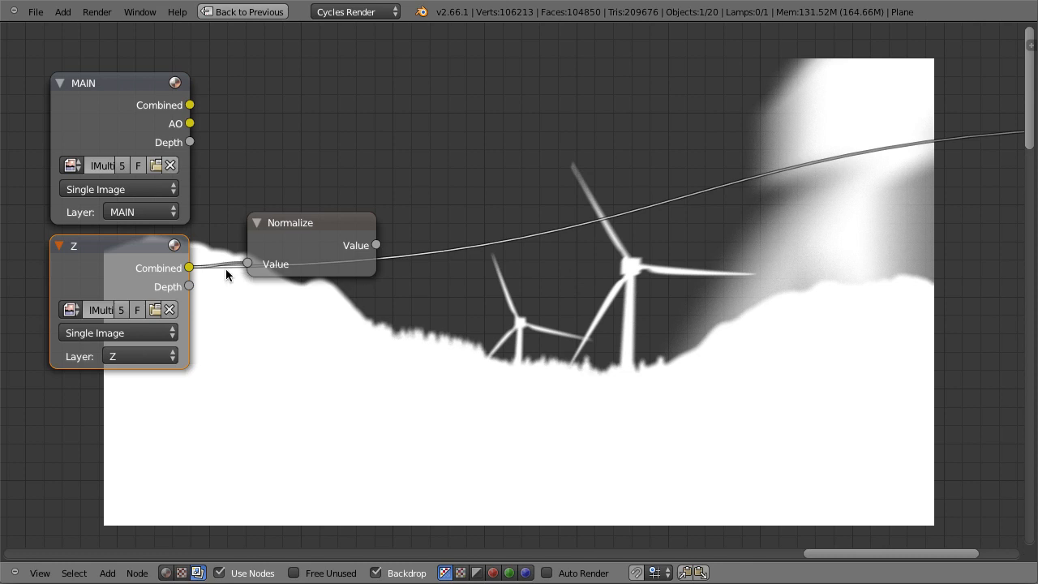
- Add a Separate RGBA node fed by the Z node's Combined output and place it below the Normalize node
{"action": "left_click_drag", "start_coordinate": [323, 237], "coordinate": [322, 221]}
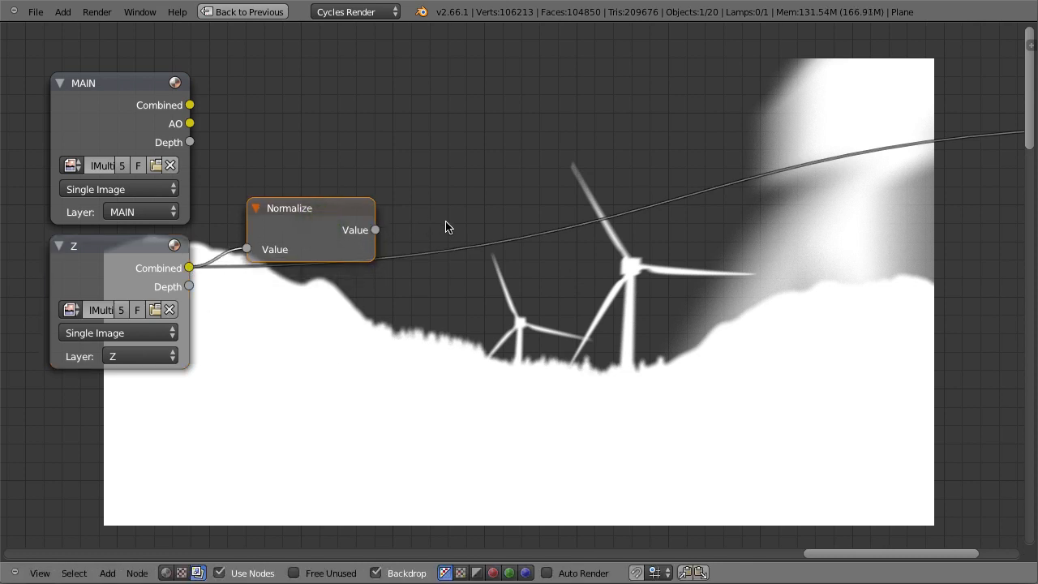
{"action": "key", "text": "shift+a"}
{"action": "mouse_move", "coordinate": [369, 353]}
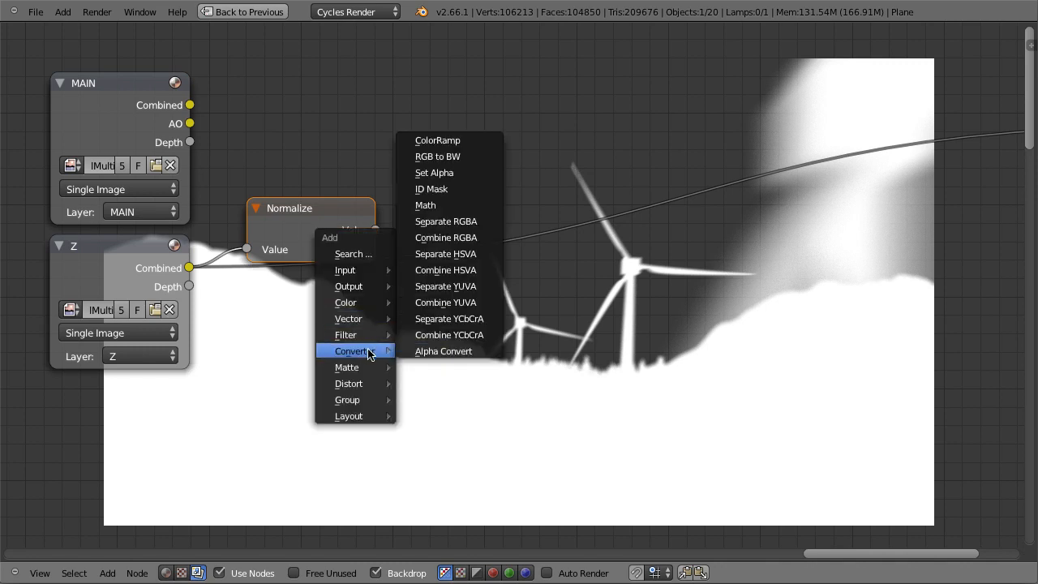
{"action": "left_click", "coordinate": [474, 221]}
{"action": "left_click", "coordinate": [128, 254], "text": "shift"}
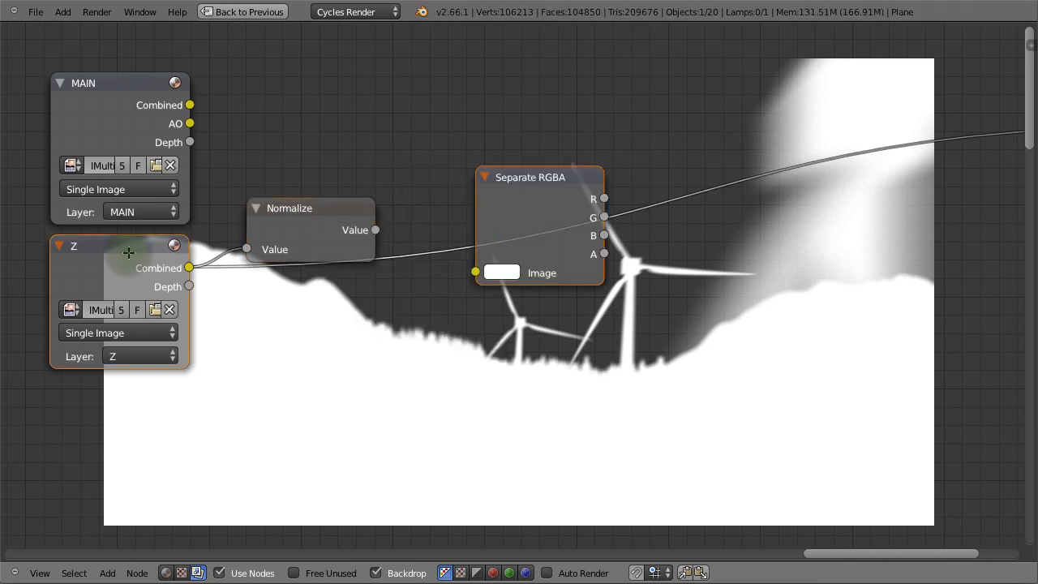
{"action": "key", "text": "f"}
{"action": "left_click_drag", "start_coordinate": [547, 176], "coordinate": [352, 255]}
{"action": "left_click", "coordinate": [352, 253]}
- Preview the Separate RGBA node's outputs through to the A channel and hide its unused sockets
{"action": "left_click", "coordinate": [352, 300], "text": "ctrl+shift"}
{"action": "left_click", "coordinate": [352, 300], "text": "ctrl+shift"}
{"action": "left_click", "coordinate": [352, 301], "text": "ctrl+shift"}
{"action": "left_click", "coordinate": [352, 301], "text": "ctrl+shift"}
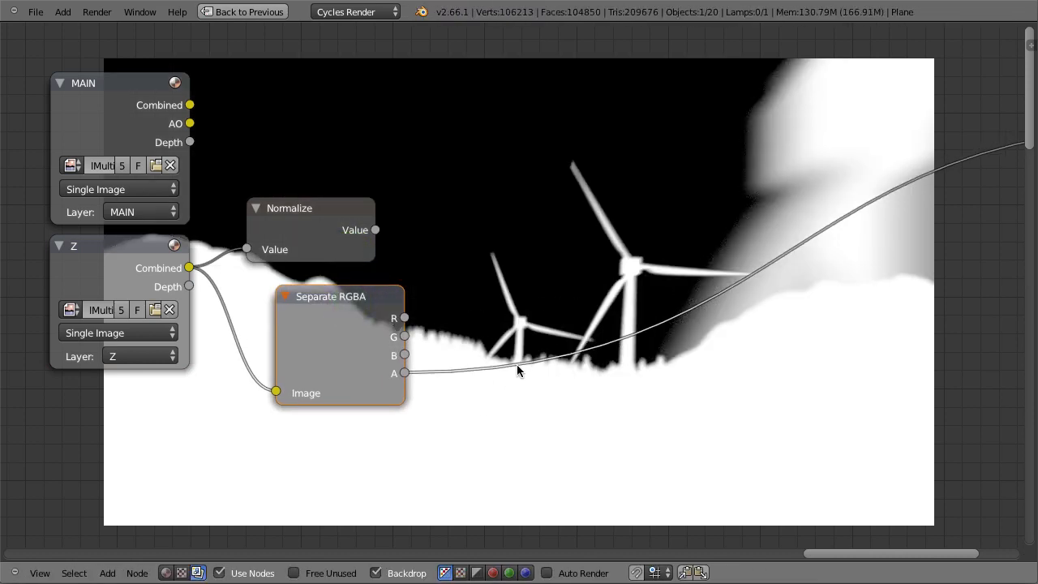
{"action": "key", "text": "ctrl+h"}
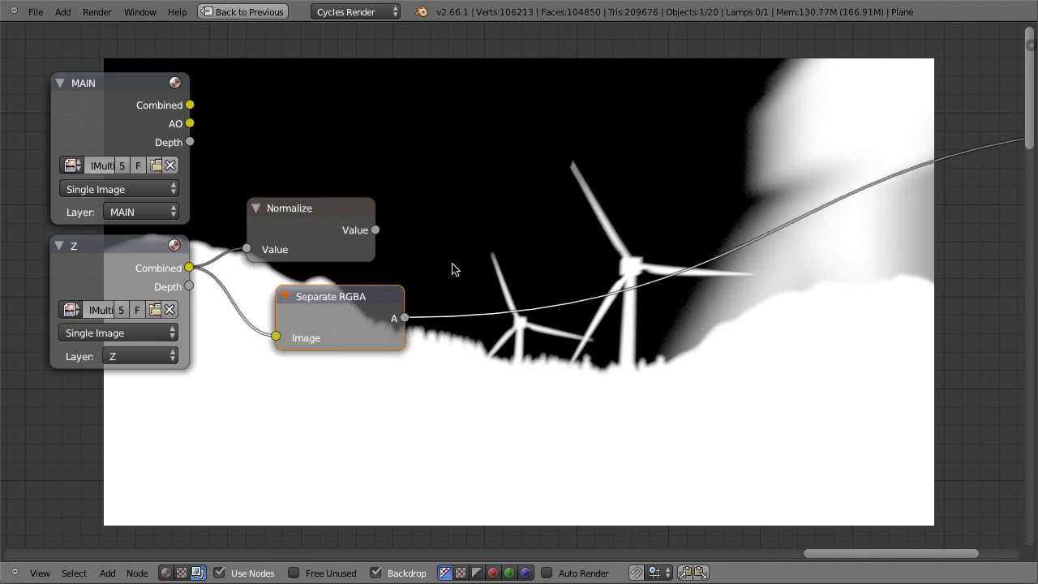
- Combine the Normalize value and the separated A channel in a Set Alpha node, and preview its colour without alpha in the backdrop
{"action": "key", "text": "shift+a"}
{"action": "mouse_move", "coordinate": [470, 269]}
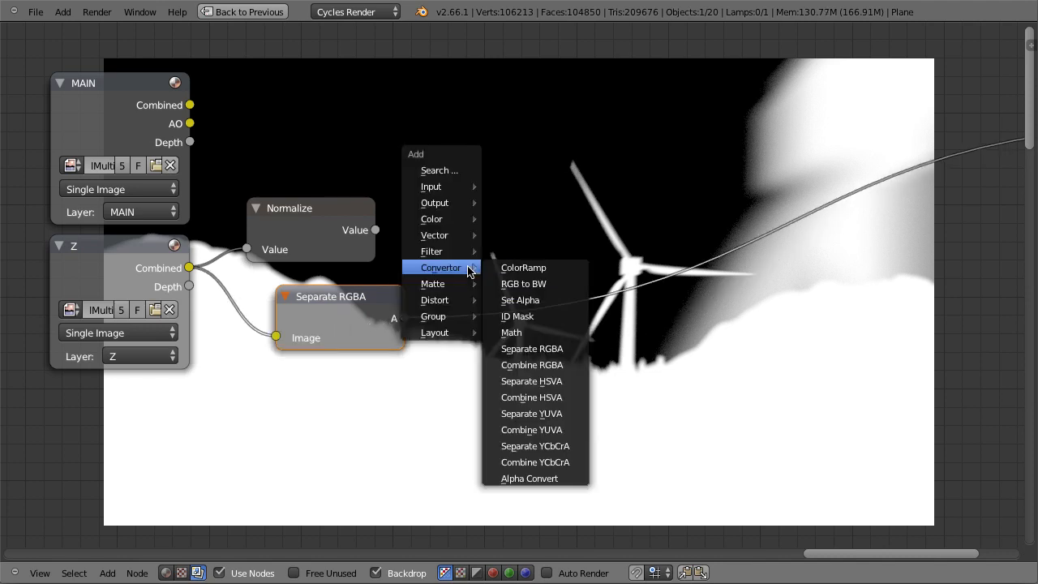
{"action": "left_click", "coordinate": [511, 302]}
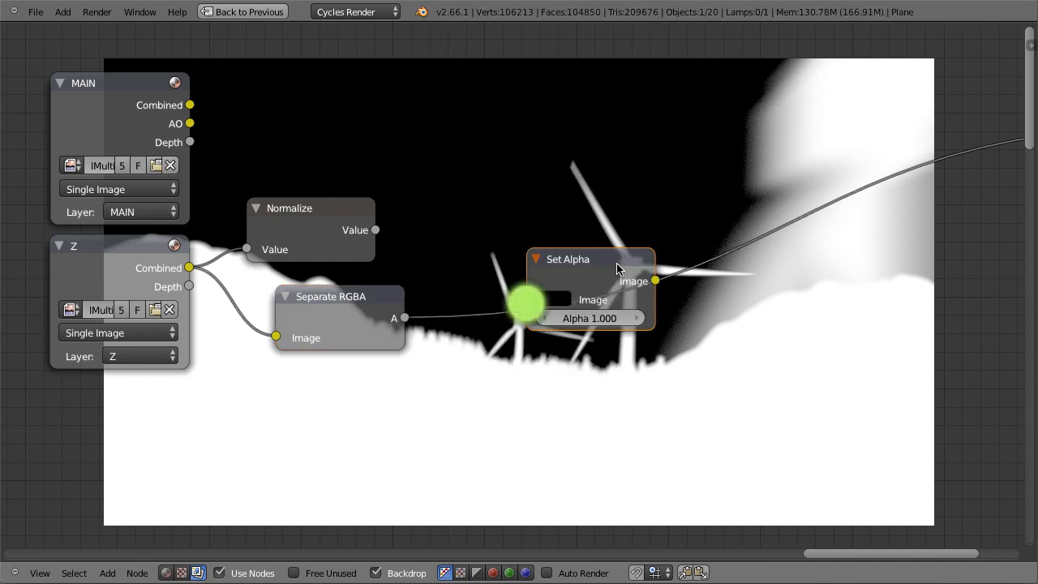
{"action": "left_click", "coordinate": [535, 173]}
{"action": "left_click_drag", "start_coordinate": [376, 230], "coordinate": [479, 217]}
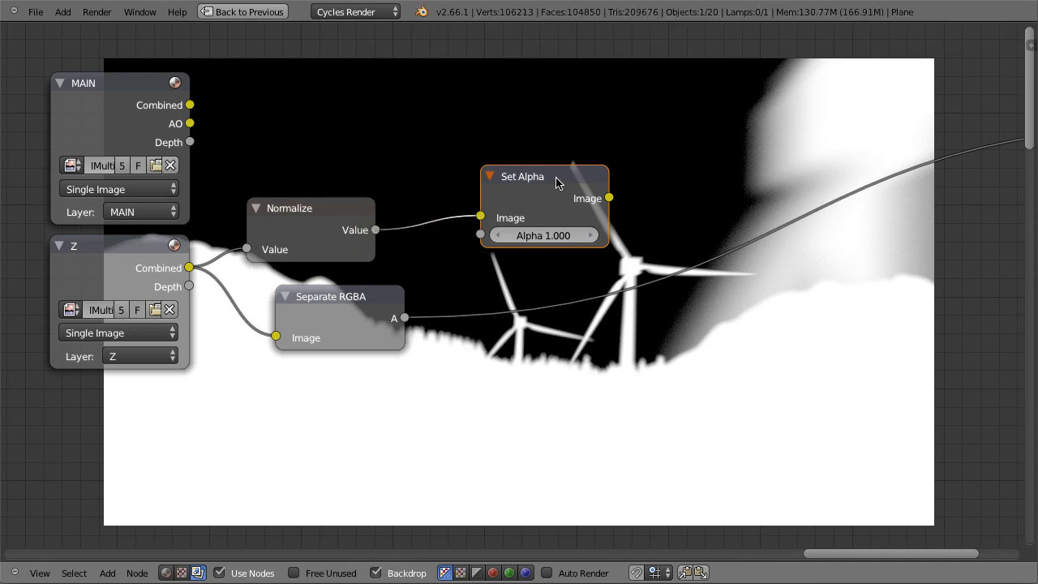
{"action": "left_click_drag", "start_coordinate": [405, 317], "coordinate": [481, 235]}
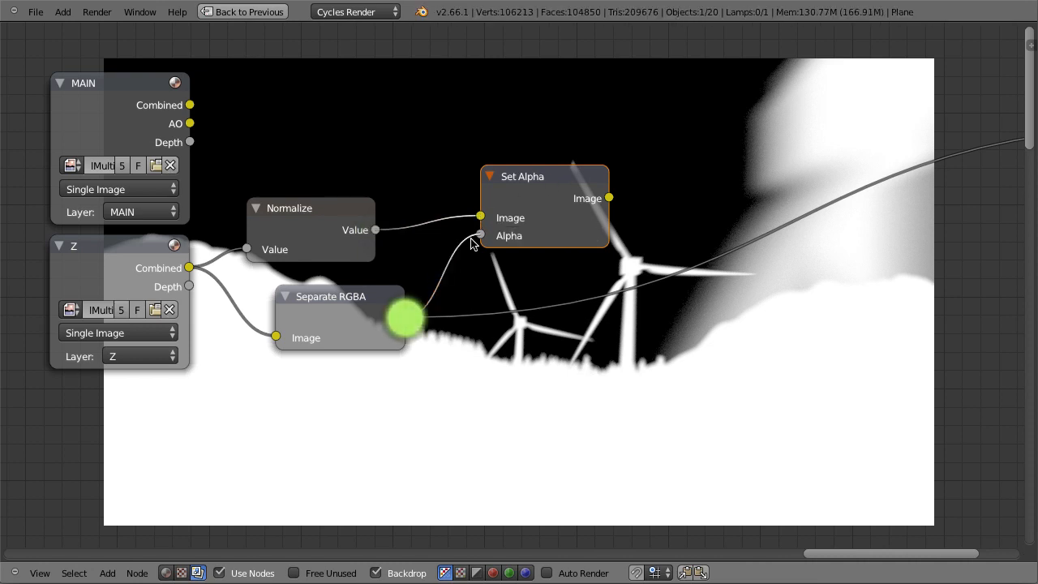
{"action": "left_click", "coordinate": [535, 180], "text": "ctrl+shift"}
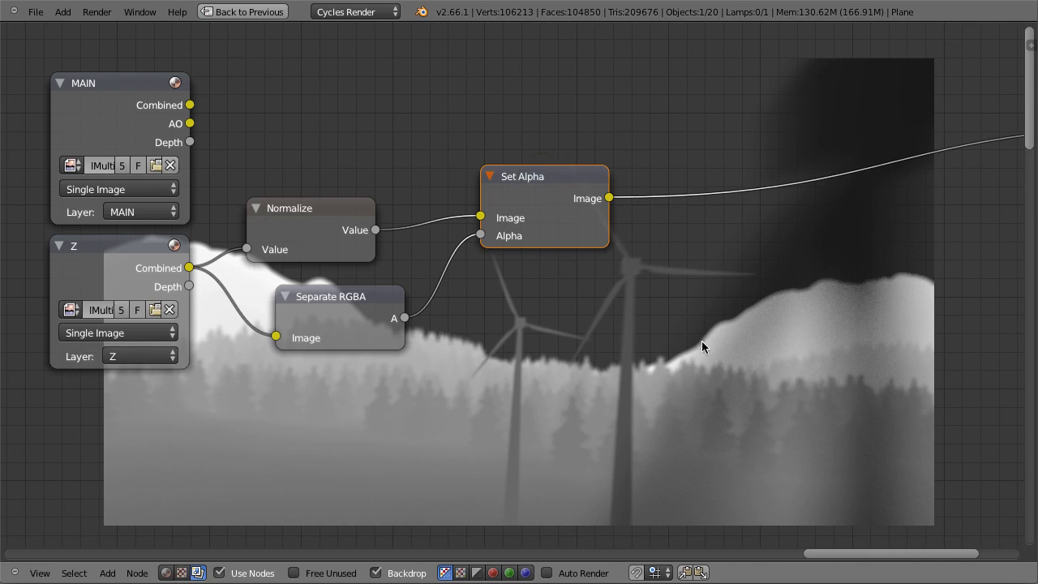
{"action": "left_click", "coordinate": [460, 572]}
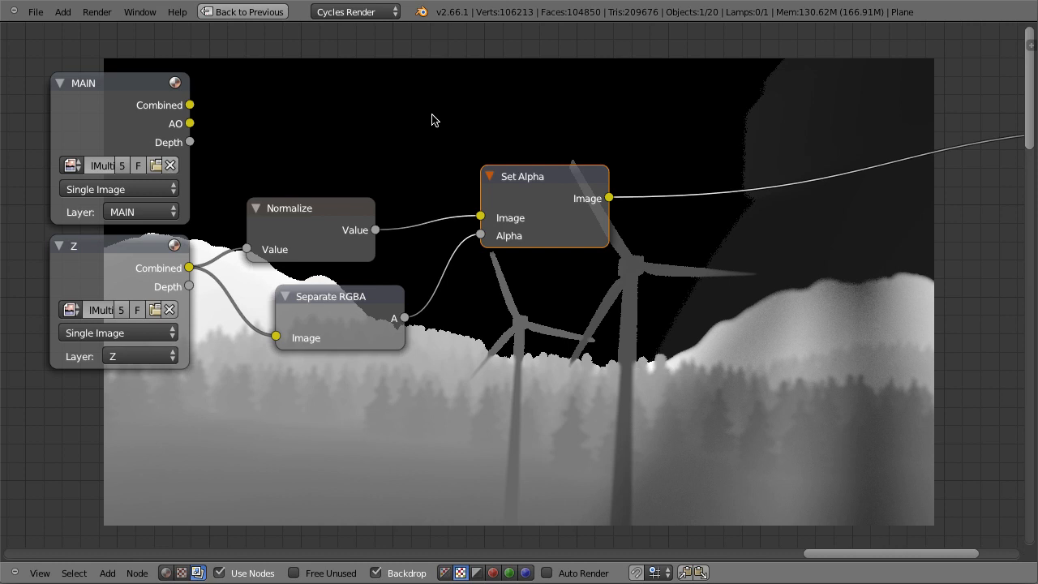
- Add a Mix node with Set Alpha as its second image, include that input's alpha, and compare its preview with Set Alpha's
{"action": "middle_click_drag", "start_coordinate": [700, 341], "coordinate": [598, 268]}
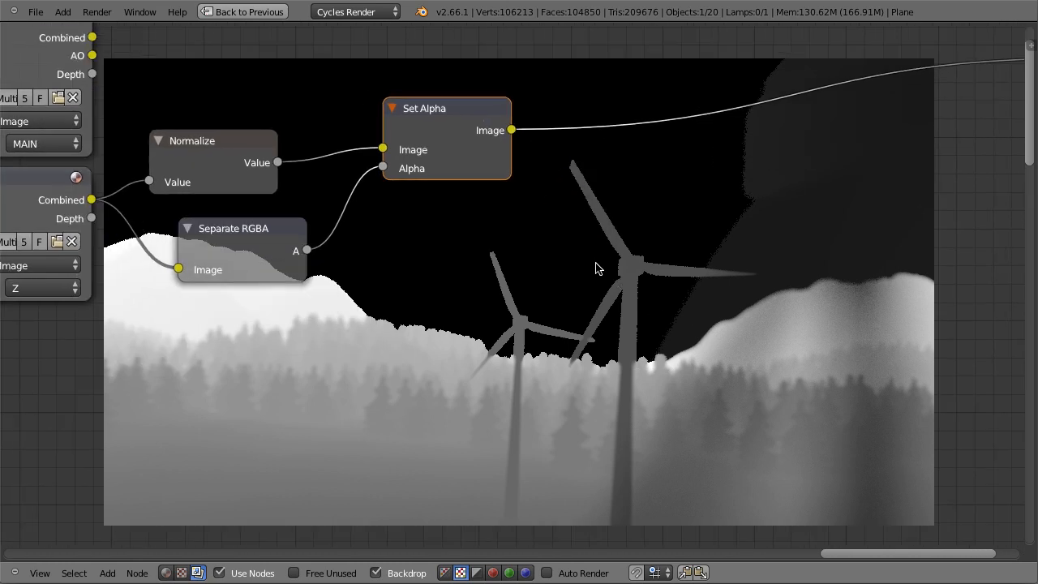
{"action": "key", "text": "shift+a"}
{"action": "mouse_move", "coordinate": [588, 264]}
{"action": "mouse_move", "coordinate": [591, 216]}
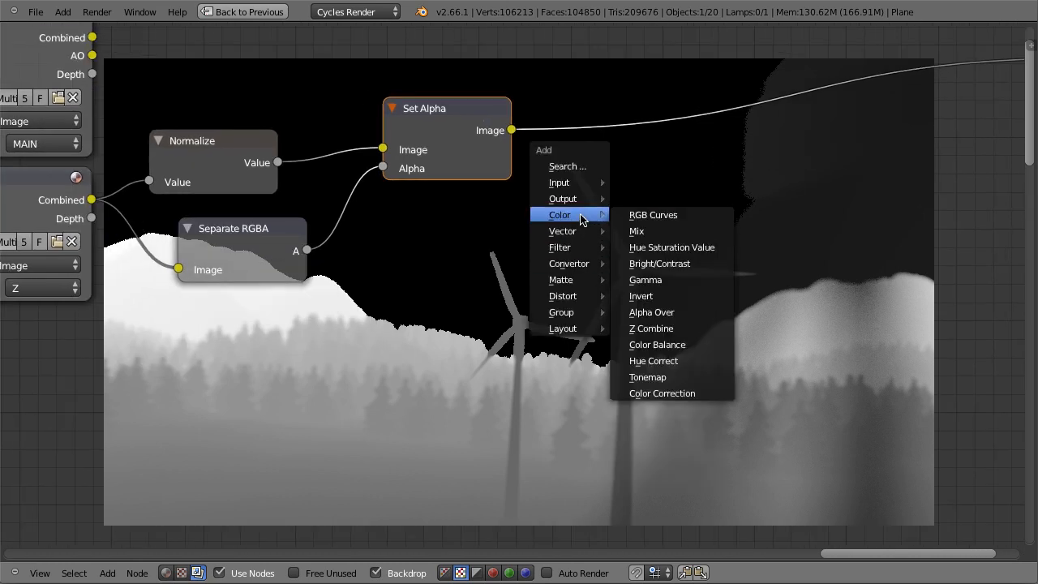
{"action": "left_click", "coordinate": [671, 232]}
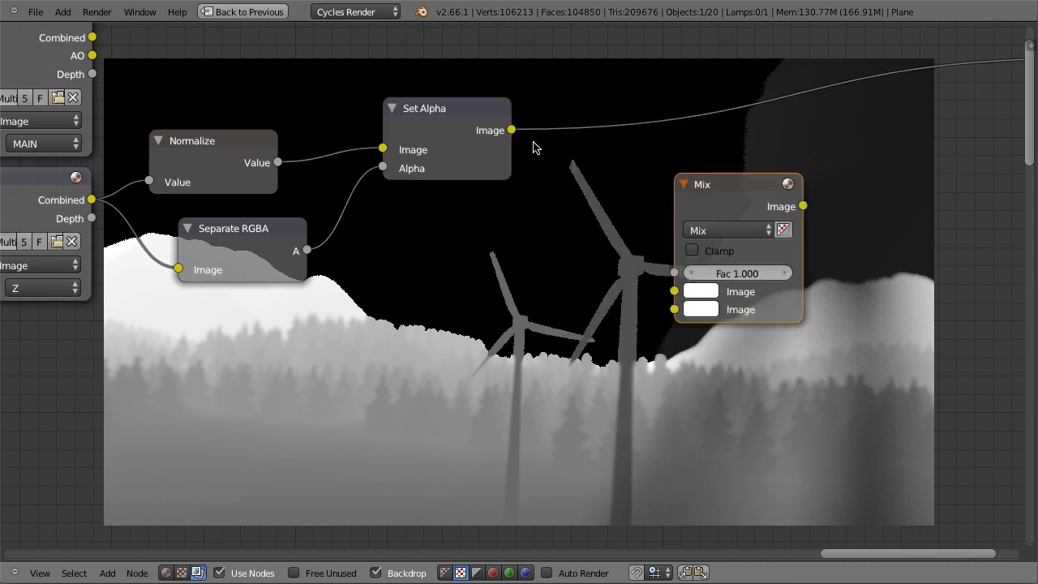
{"action": "left_click_drag", "start_coordinate": [511, 129], "coordinate": [674, 309]}
{"action": "left_click", "coordinate": [738, 191], "text": "ctrl+shift"}
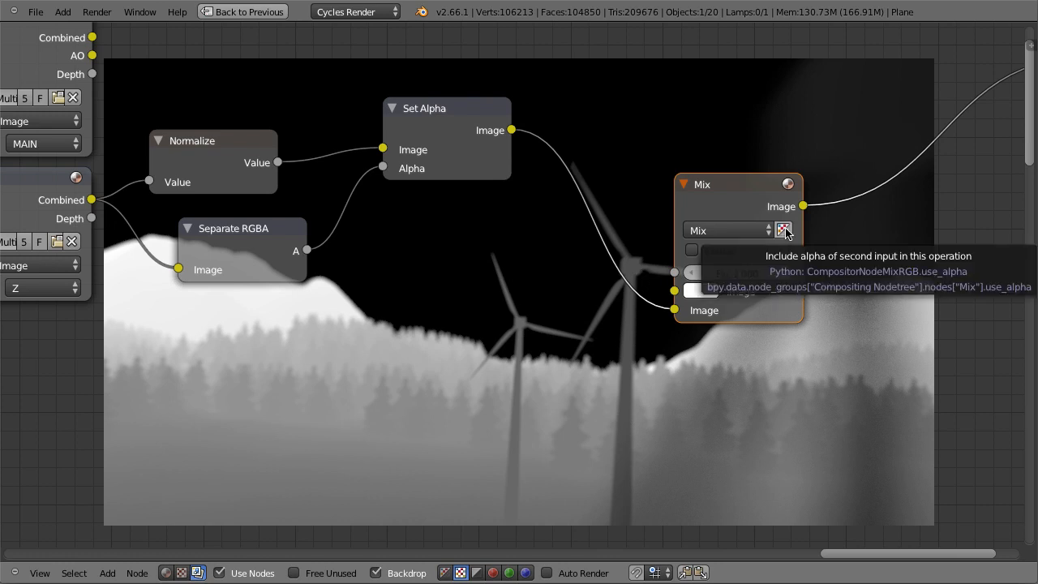
{"action": "left_click", "coordinate": [785, 230]}
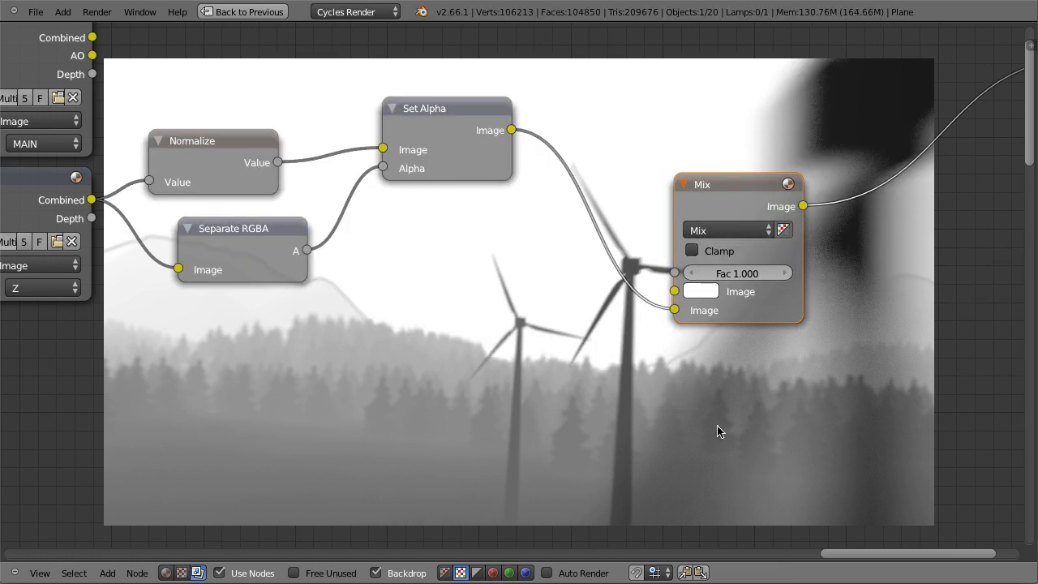
{"action": "middle_click_drag", "start_coordinate": [726, 447], "coordinate": [624, 338]}
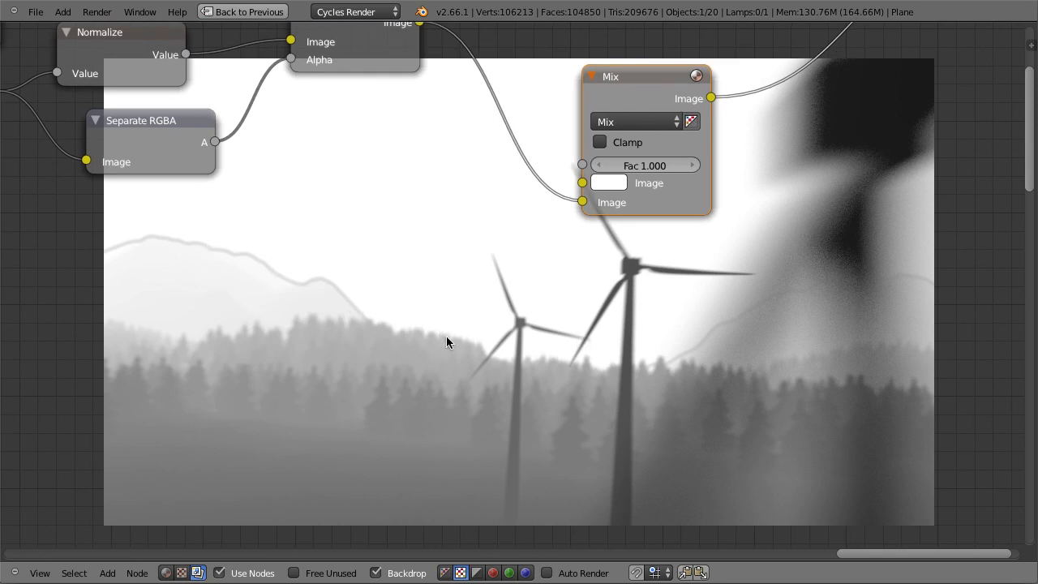
{"action": "middle_click_drag", "start_coordinate": [494, 360], "coordinate": [488, 423]}
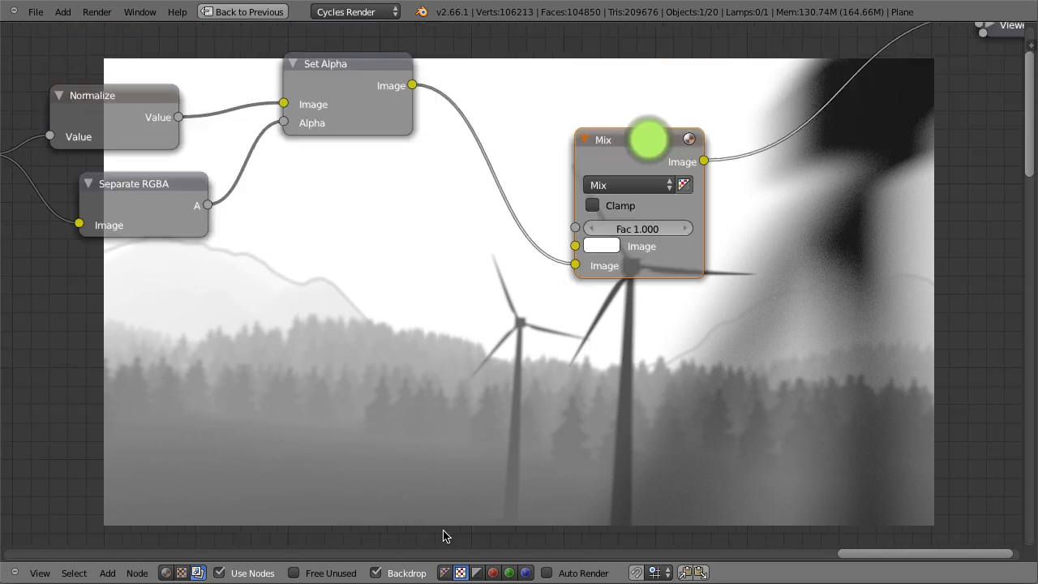
{"action": "left_click", "coordinate": [361, 63], "text": "ctrl+shift"}
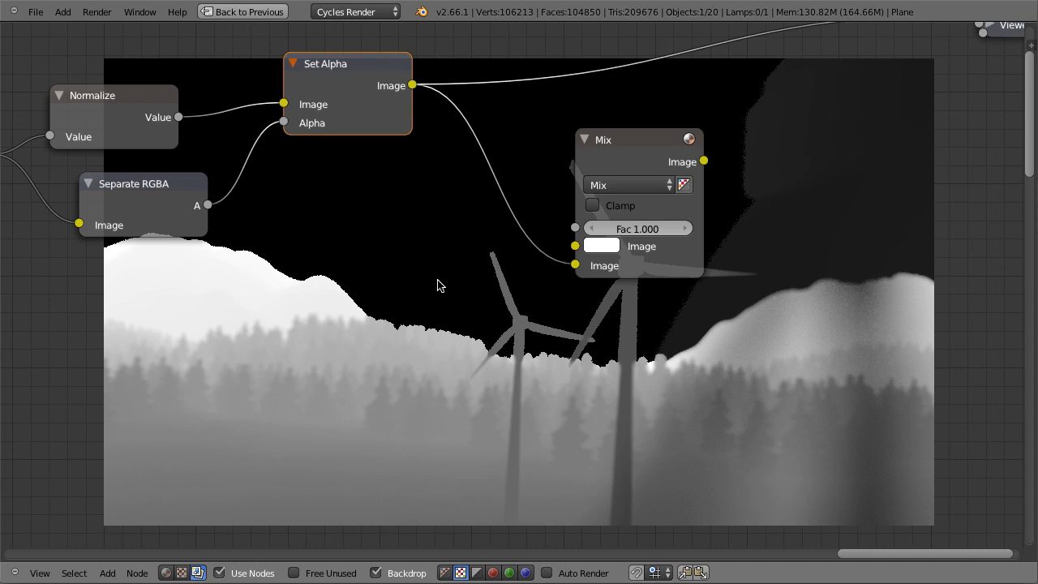
{"action": "left_click", "coordinate": [625, 145]}
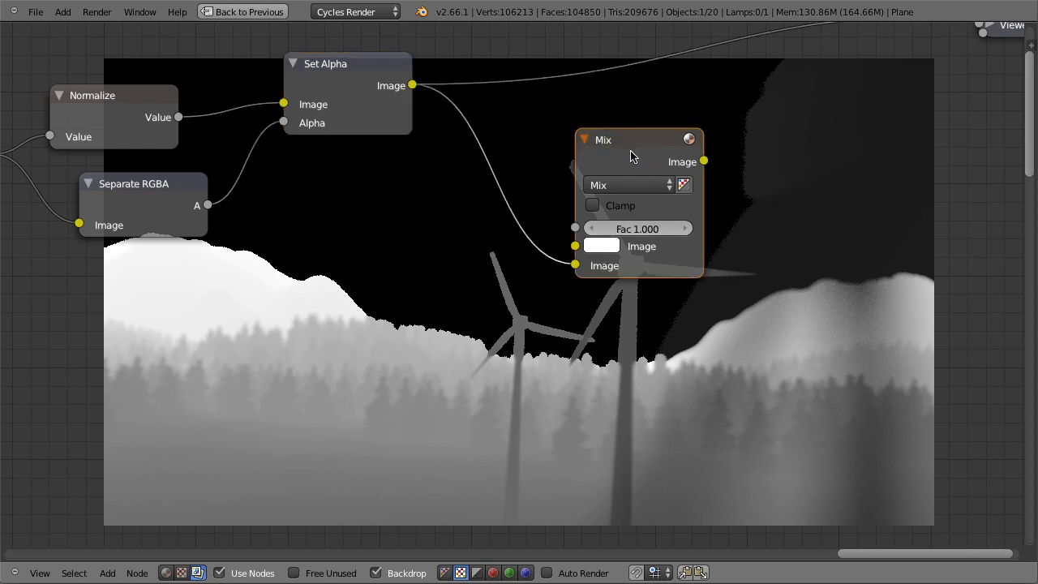
- Add an Alpha Over node with Set Alpha as its second image and compare its preview with the Mix node's
{"action": "key", "text": "shift+a"}
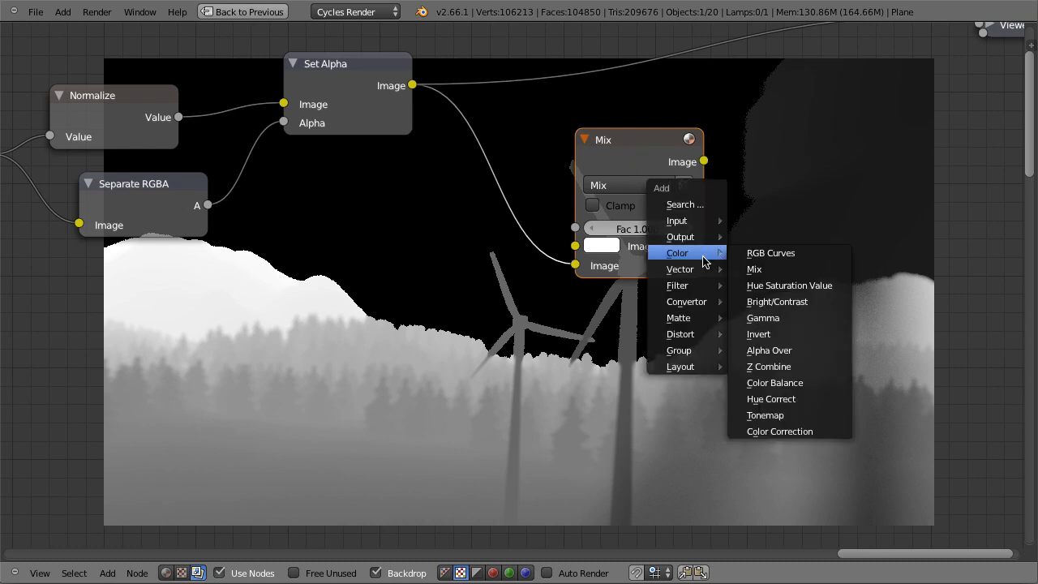
{"action": "left_click", "coordinate": [805, 349]}
{"action": "left_click_drag", "start_coordinate": [835, 304], "coordinate": [601, 314]}
{"action": "left_click", "coordinate": [635, 146]}
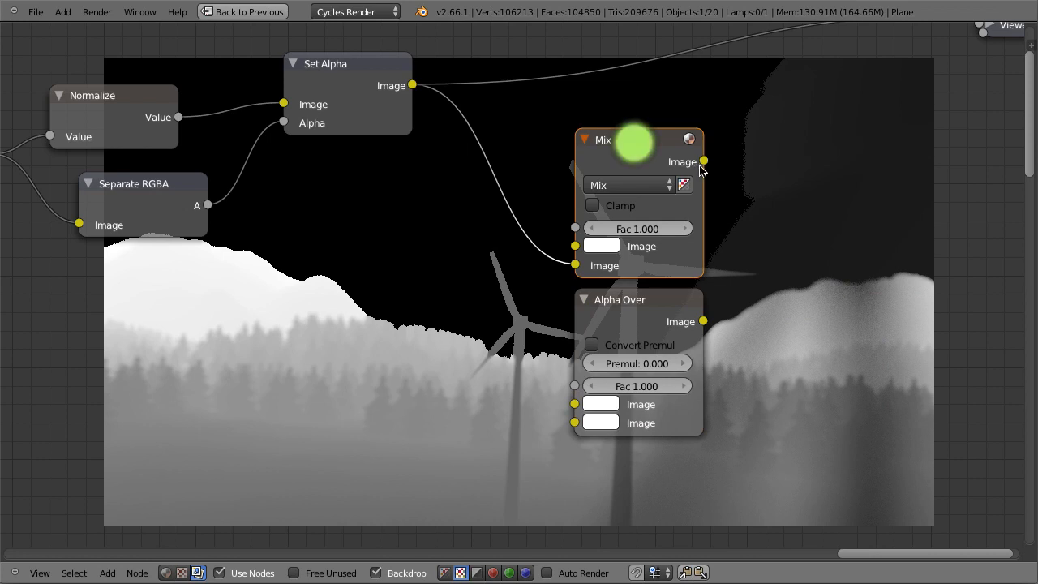
{"action": "left_click", "coordinate": [639, 305]}
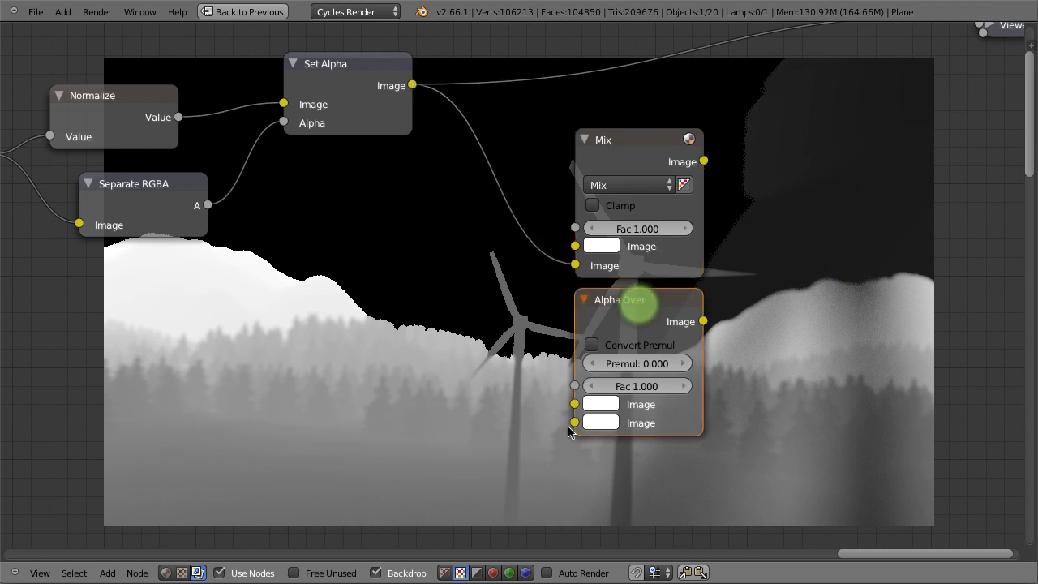
{"action": "left_click_drag", "start_coordinate": [413, 86], "coordinate": [567, 430]}
{"action": "left_click", "coordinate": [645, 302], "text": "ctrl+shift"}
{"action": "middle_click_drag", "start_coordinate": [829, 327], "coordinate": [349, 323]}
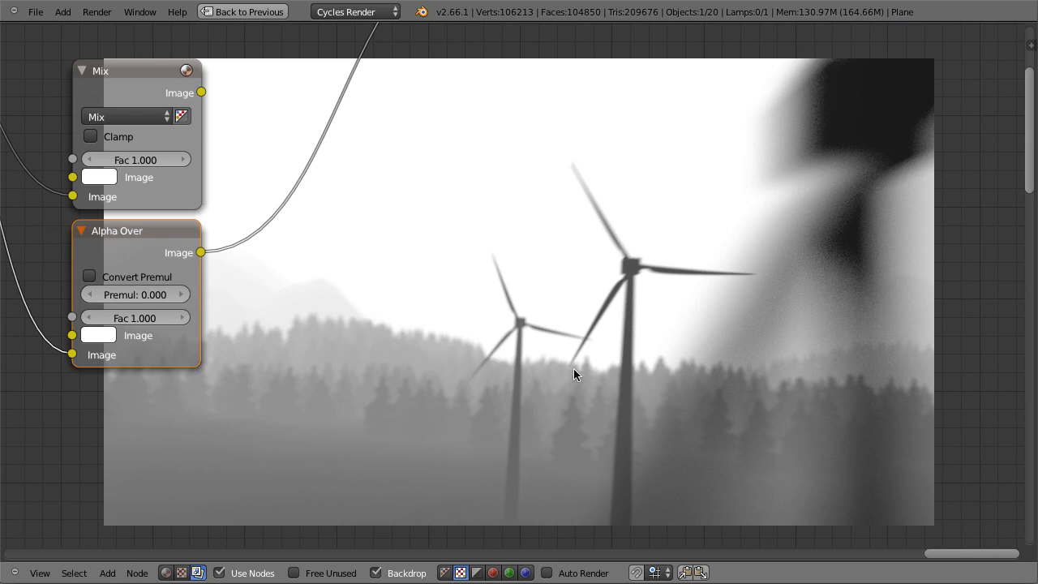
{"action": "left_click", "coordinate": [113, 72], "text": "ctrl+shift"}
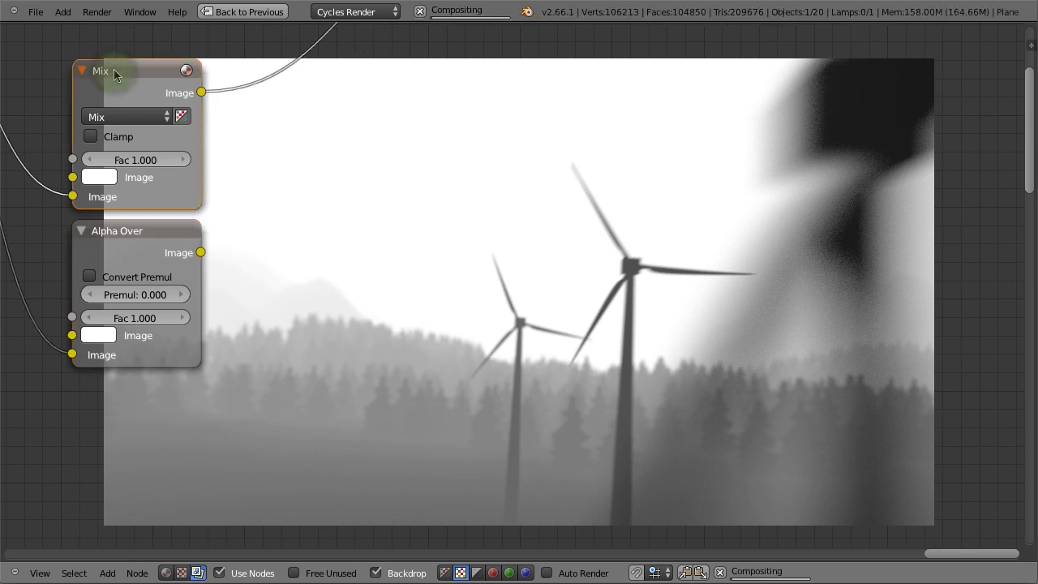
{"action": "left_click", "coordinate": [128, 233], "text": "ctrl+shift"}
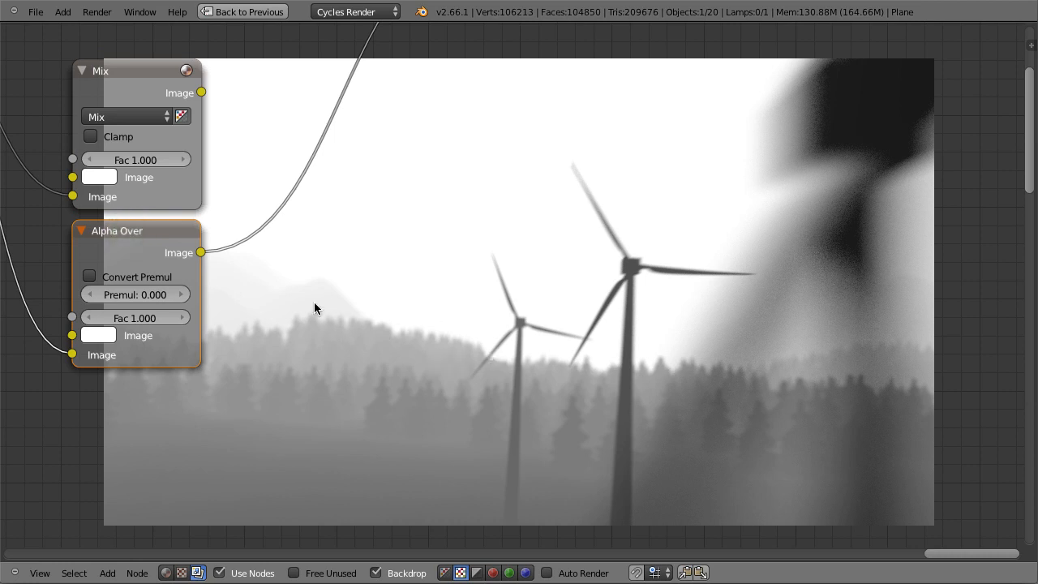
- Delete the Mix node and move the Alpha Over node up beside the Set Alpha node
{"action": "middle_click_drag", "start_coordinate": [325, 274], "coordinate": [595, 349]}
{"action": "left_click", "coordinate": [346, 148]}
{"action": "key", "text": "x"}
{"action": "left_click_drag", "start_coordinate": [357, 288], "coordinate": [264, 51]}
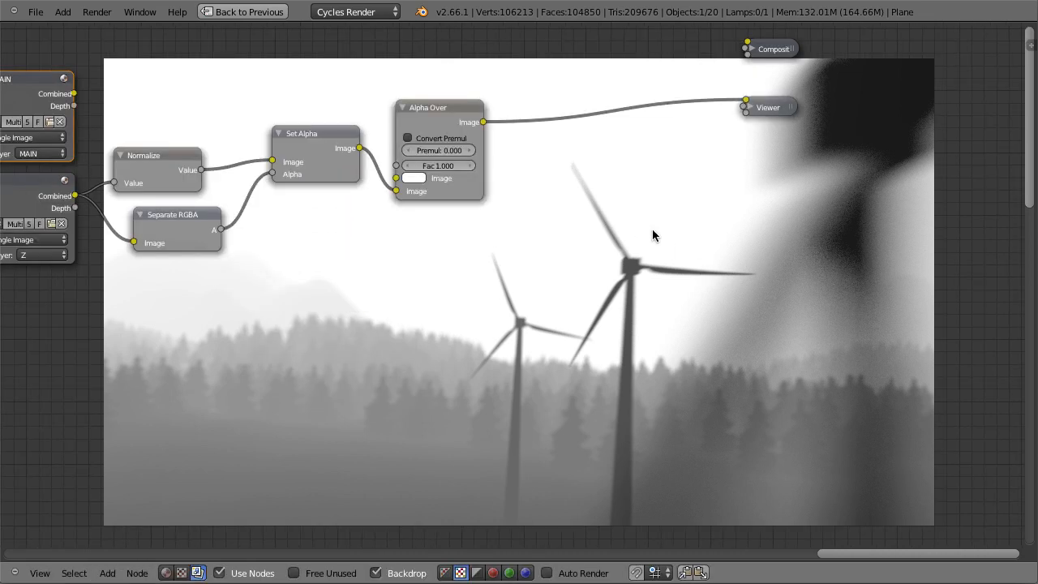
- Insert a ColorRamp node into the link between the Alpha Over node and the Viewer
{"action": "key", "text": "shift+a"}
{"action": "mouse_move", "coordinate": [636, 292]}
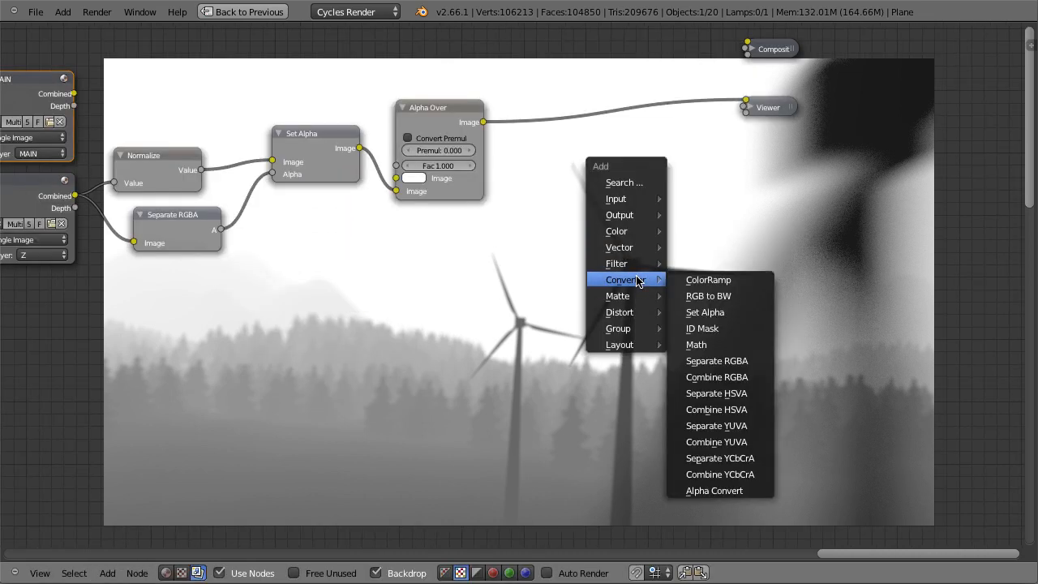
{"action": "left_click", "coordinate": [728, 276]}
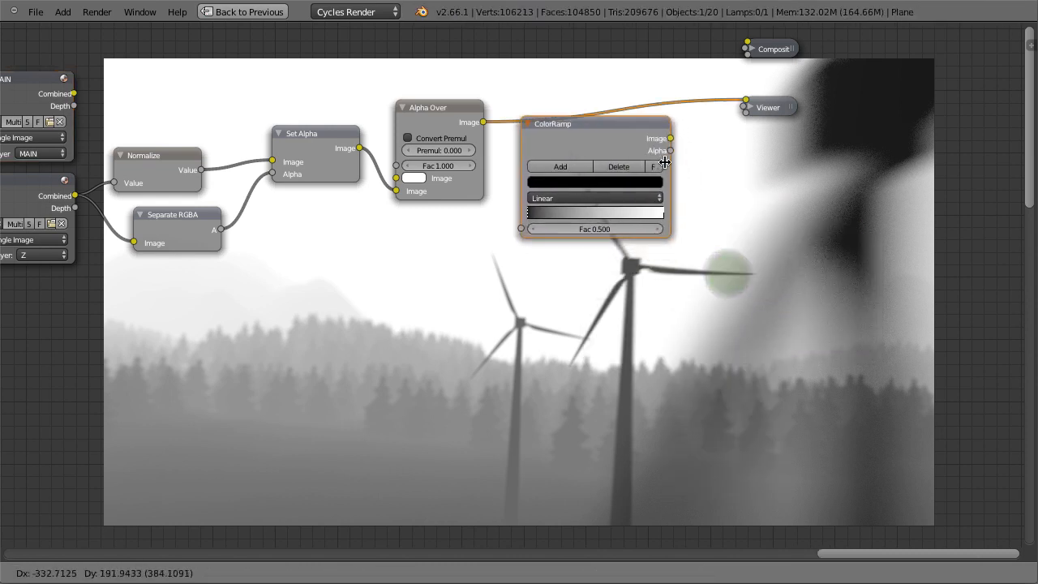
{"action": "left_click", "coordinate": [664, 151]}
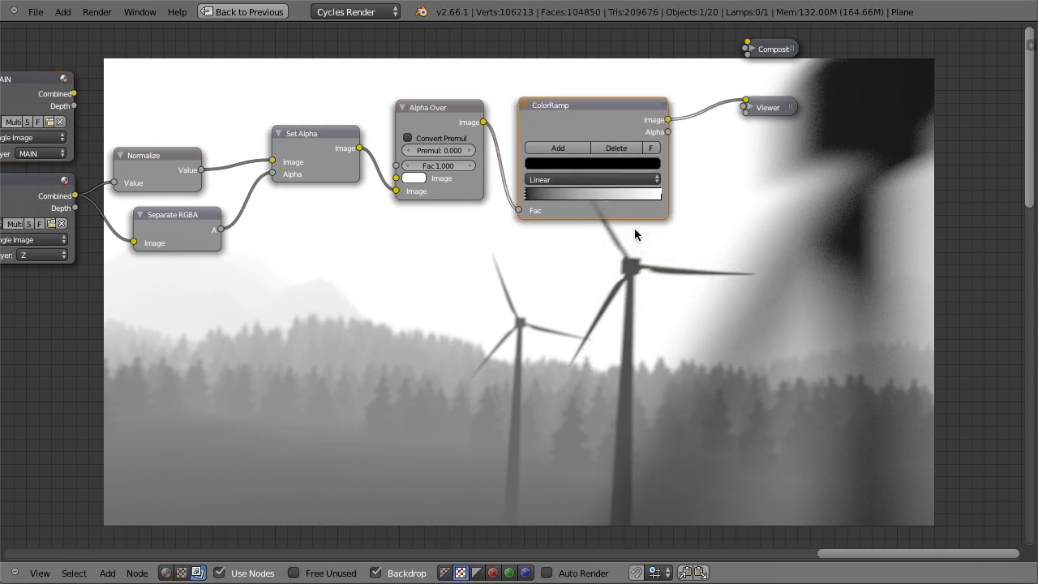
{"action": "scroll", "coordinate": [638, 241], "scroll_direction": "down", "scroll_amount": 2}
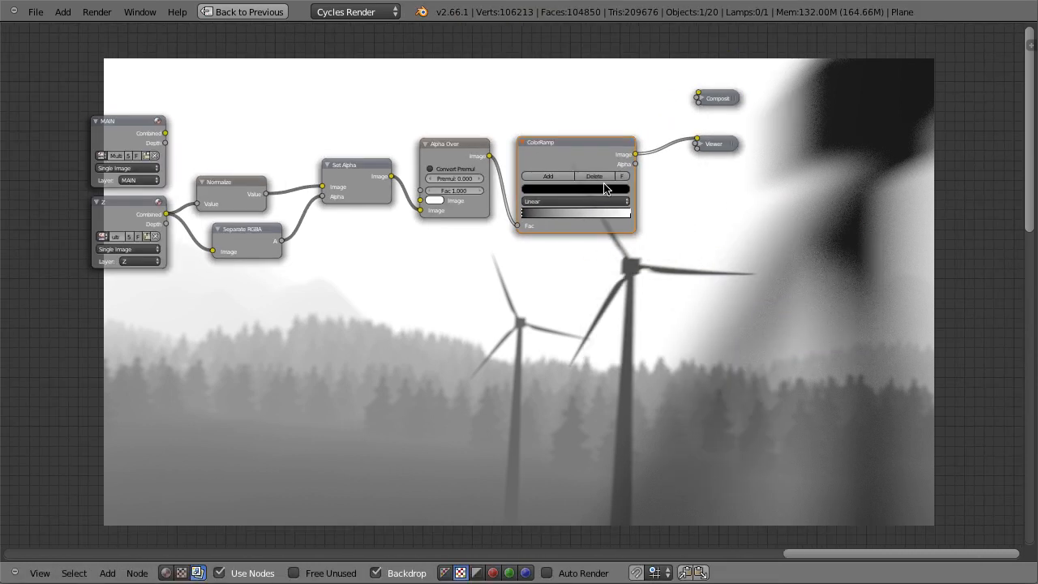
- Move the MAIN image node below the Z node and preview its Combined output with colour and alpha in the backdrop
{"action": "left_click", "coordinate": [139, 134]}
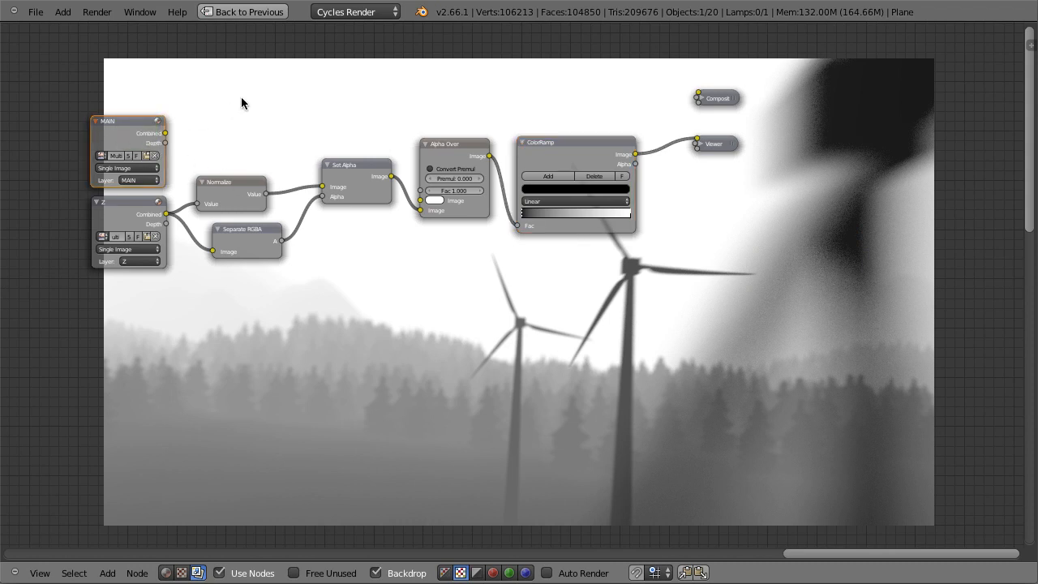
{"action": "key", "text": "g"}
{"action": "left_click", "coordinate": [240, 356]}
{"action": "left_click", "coordinate": [130, 381], "text": "ctrl+shift"}
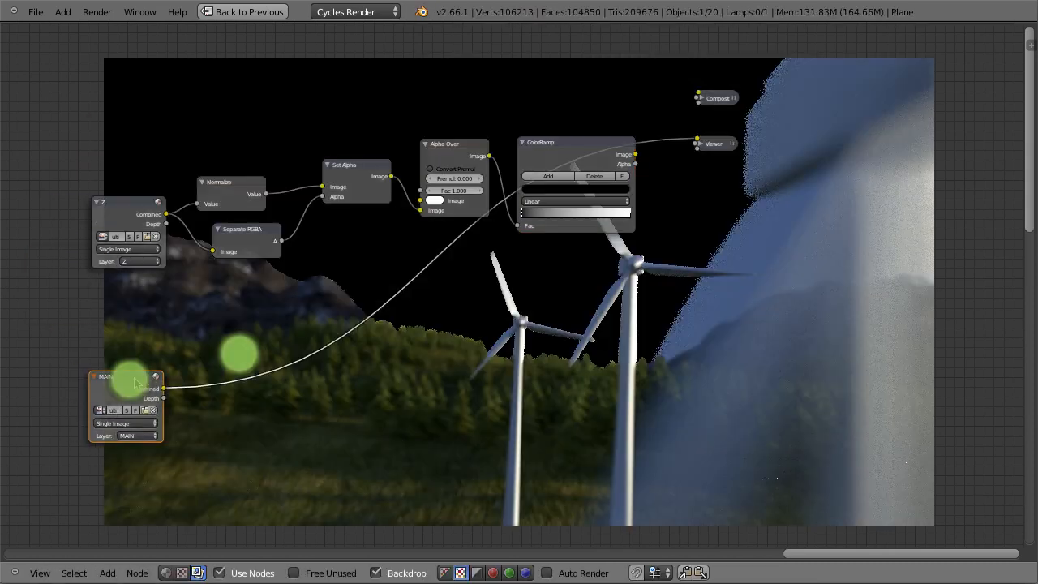
{"action": "left_click", "coordinate": [444, 571]}
- Insert a Despeckle node into the link carrying the MAIN image's Combined output
{"action": "middle_click_drag", "start_coordinate": [360, 394], "coordinate": [306, 346]}
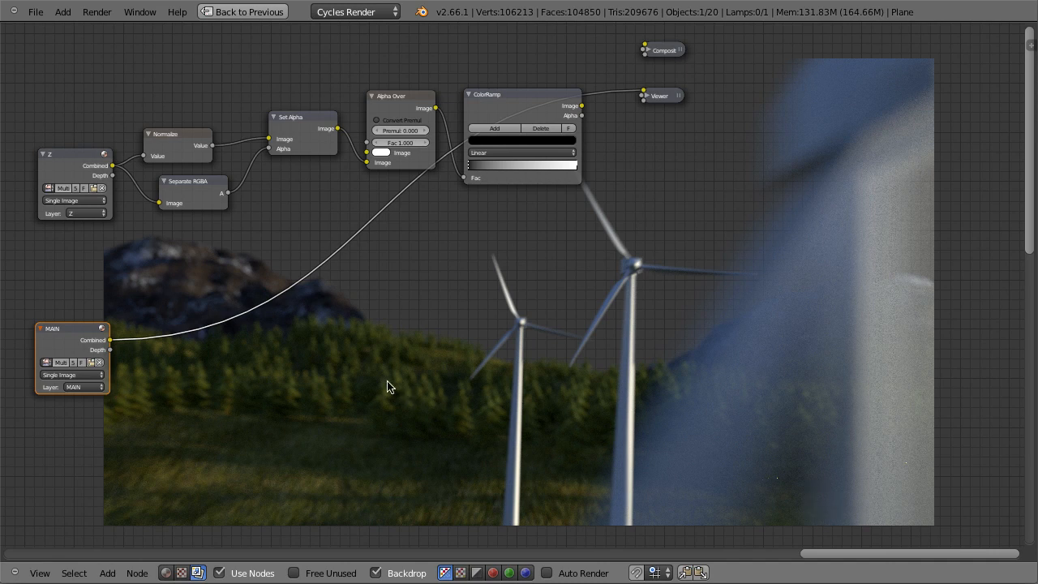
{"action": "key", "text": "shift+a"}
{"action": "mouse_move", "coordinate": [388, 385]}
{"action": "mouse_move", "coordinate": [367, 367]}
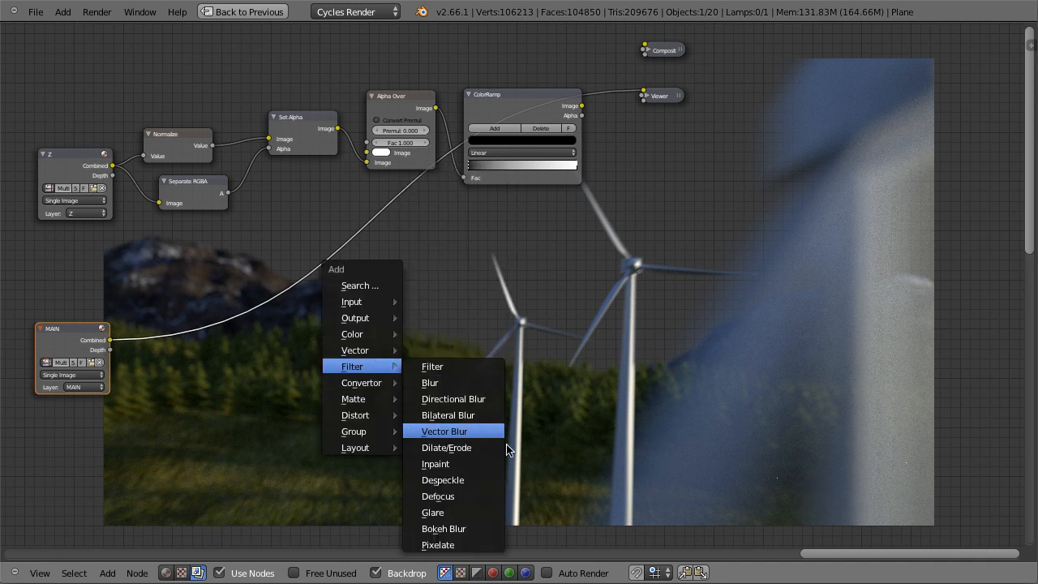
{"action": "left_click", "coordinate": [454, 480]}
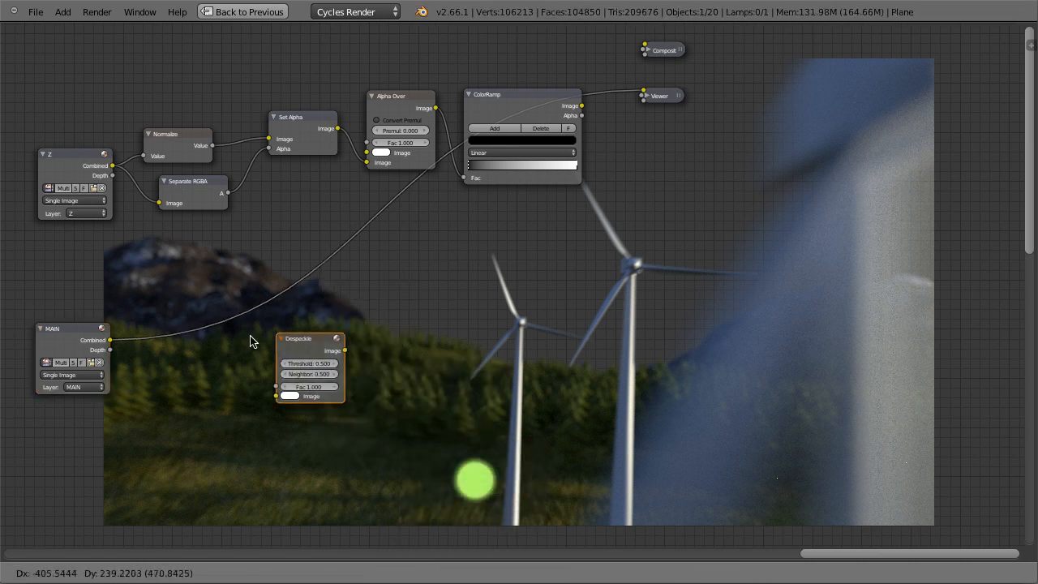
{"action": "left_click", "coordinate": [148, 334]}
- Add a Mix node, feed the Despeckle output into both its image inputs, and preview it in the Viewer
{"action": "key", "text": "shift+a"}
{"action": "mouse_move", "coordinate": [439, 371]}
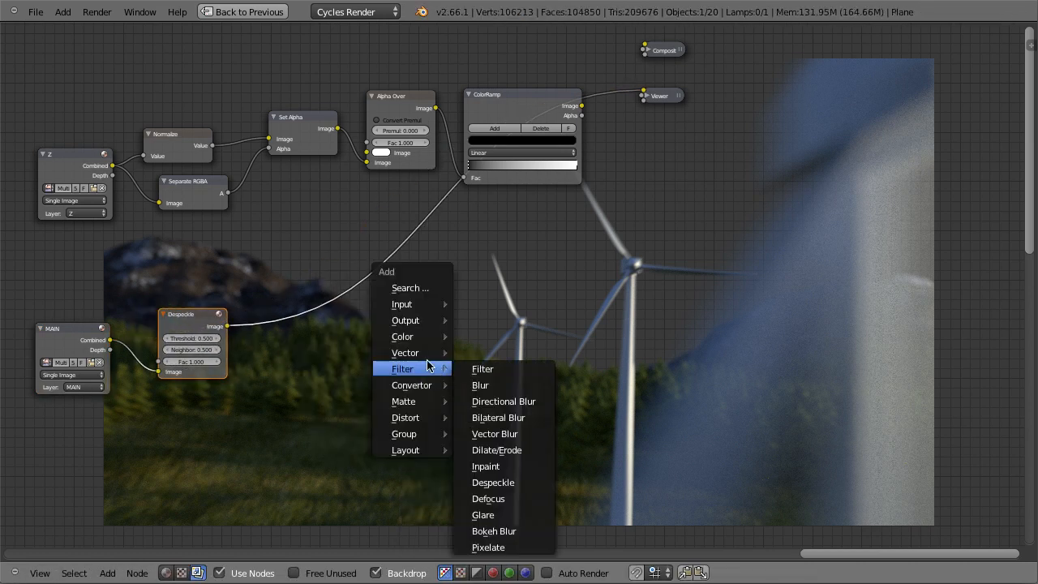
{"action": "mouse_move", "coordinate": [429, 336]}
{"action": "left_click", "coordinate": [494, 349]}
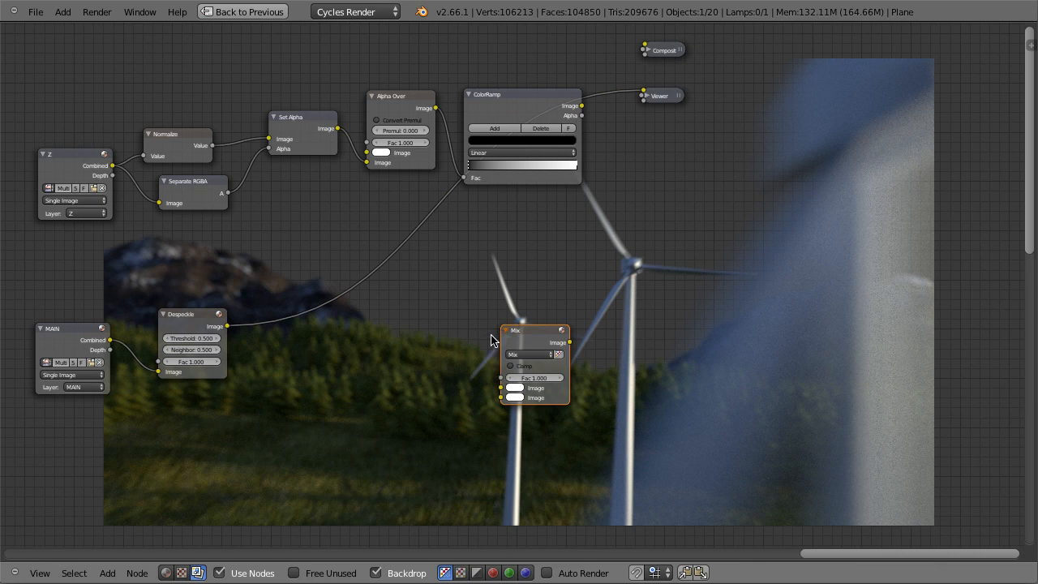
{"action": "left_click", "coordinate": [171, 317], "text": "shift"}
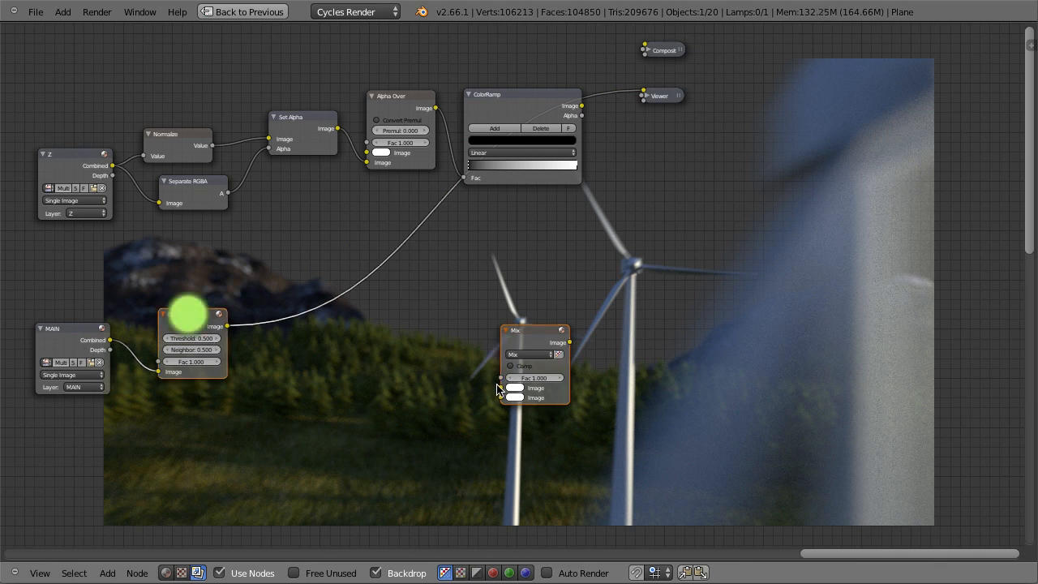
{"action": "key", "text": "f"}
{"action": "key", "text": "f"}
{"action": "left_click_drag", "start_coordinate": [535, 332], "coordinate": [569, 301]}
{"action": "left_click", "coordinate": [568, 301], "text": "ctrl+shift"}
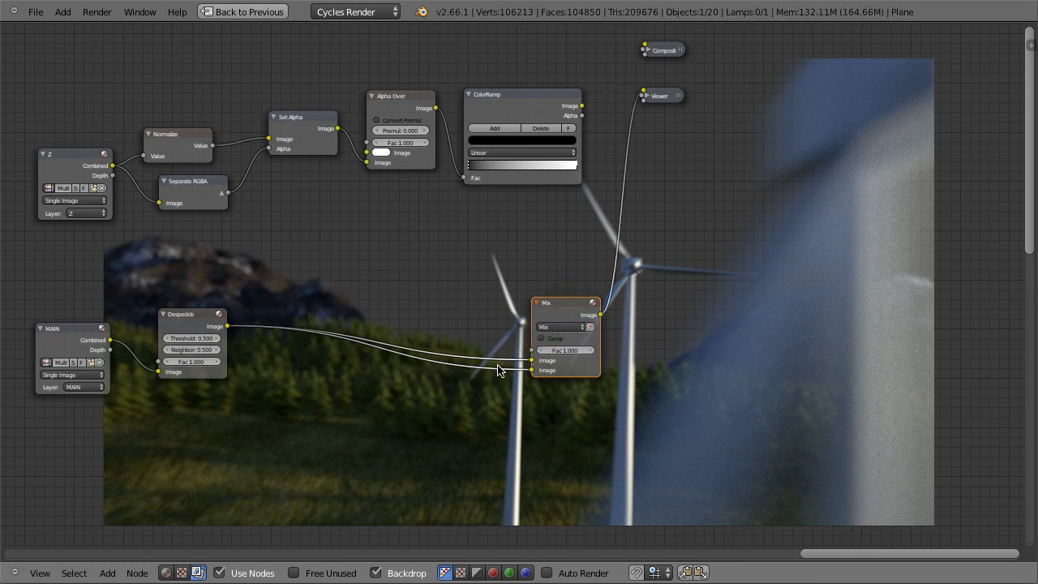
- Add a reroute point on the link to the Mix node's second image input and place it below the Despeckle node
{"action": "left_click_drag", "start_coordinate": [493, 368], "coordinate": [489, 366], "text": "shift"}
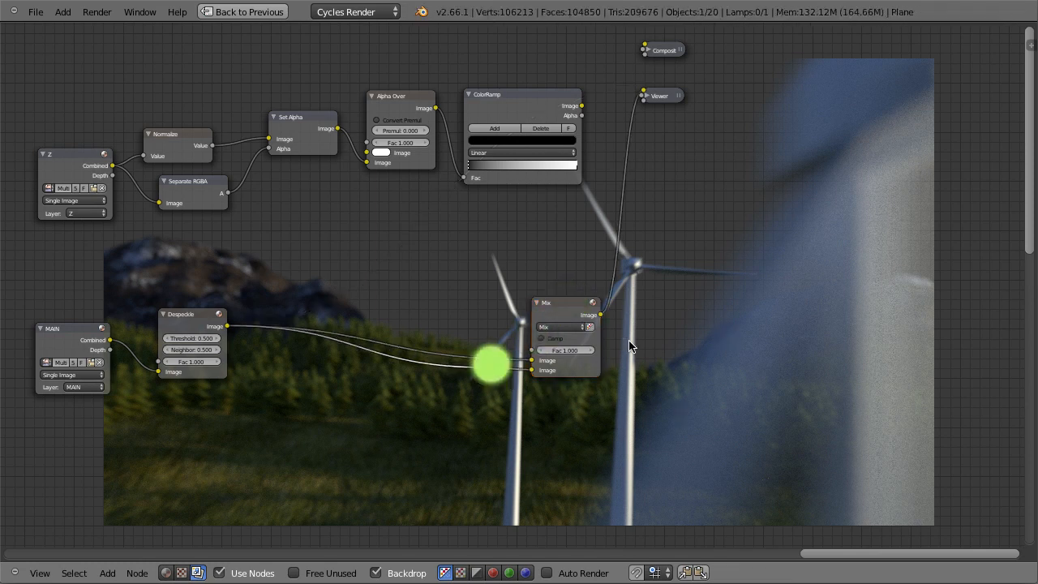
{"action": "key", "text": "g"}
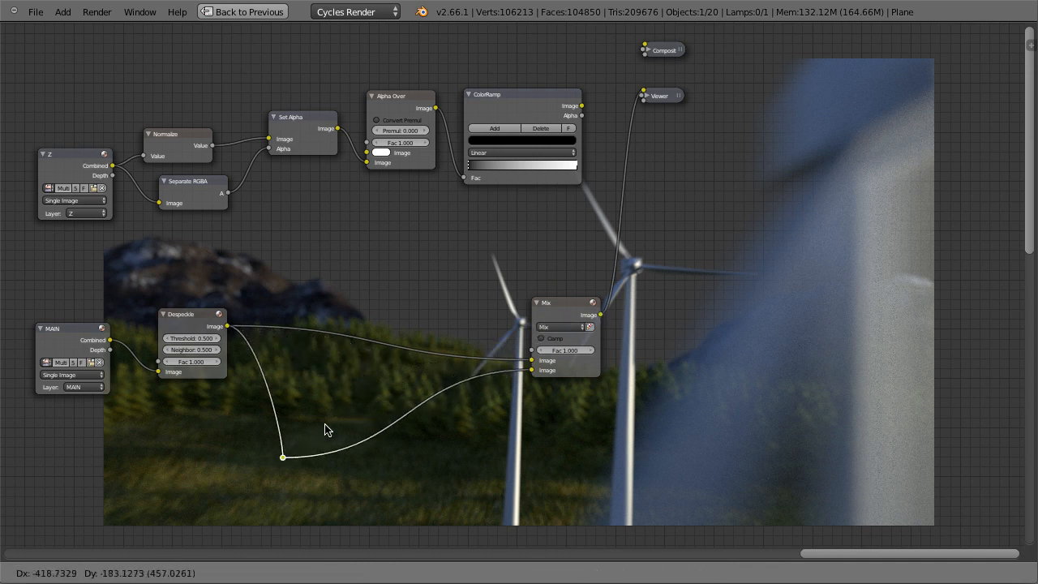
{"action": "left_click", "coordinate": [301, 460]}
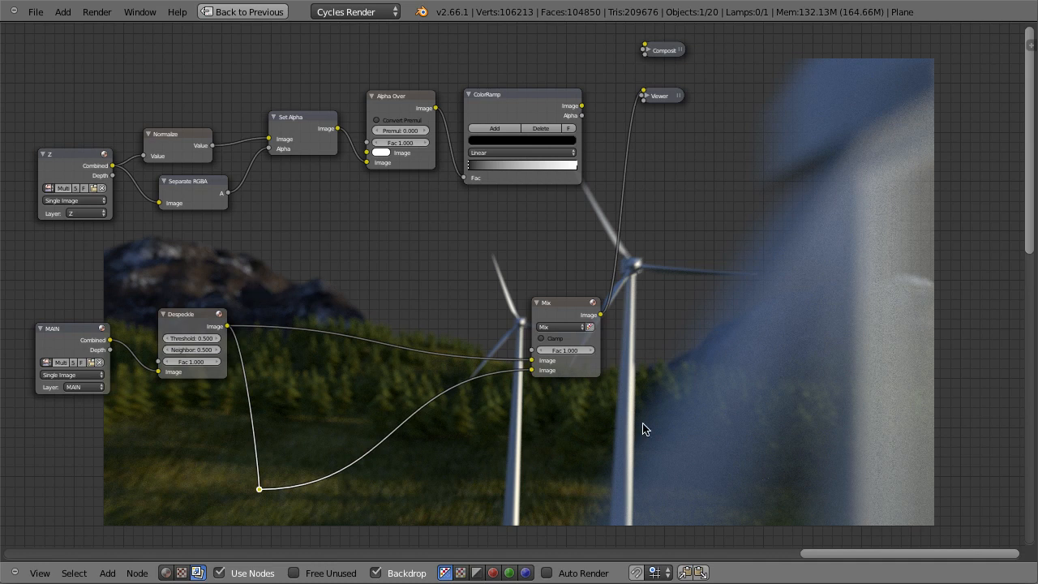
- Insert an RGB Curves node between the reroute and the Mix node, and raise the curve's black point to Y 0.09444
{"action": "key", "text": "shift+a"}
{"action": "mouse_move", "coordinate": [673, 442]}
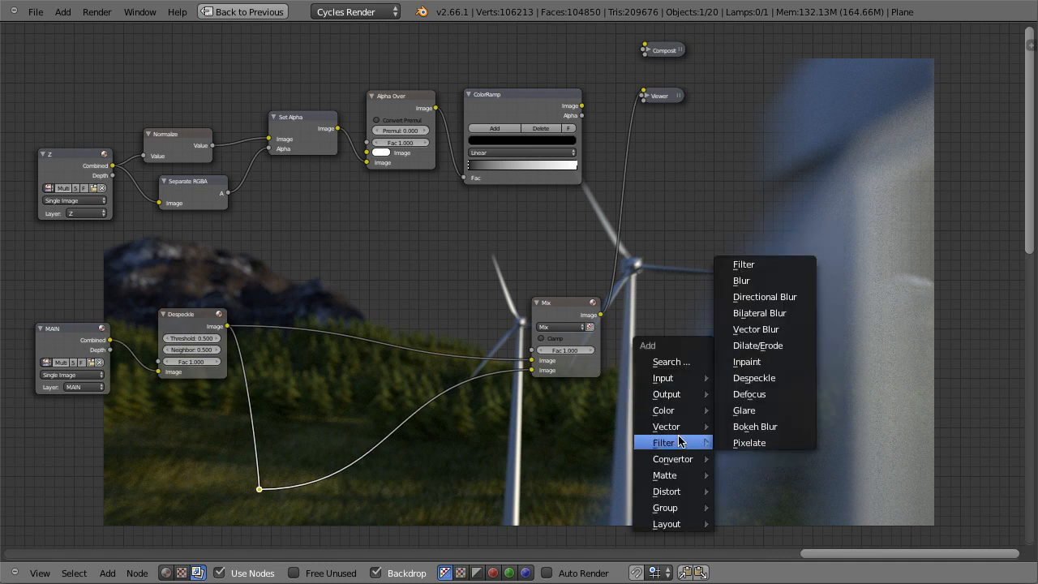
{"action": "mouse_move", "coordinate": [673, 409]}
{"action": "left_click", "coordinate": [843, 167]}
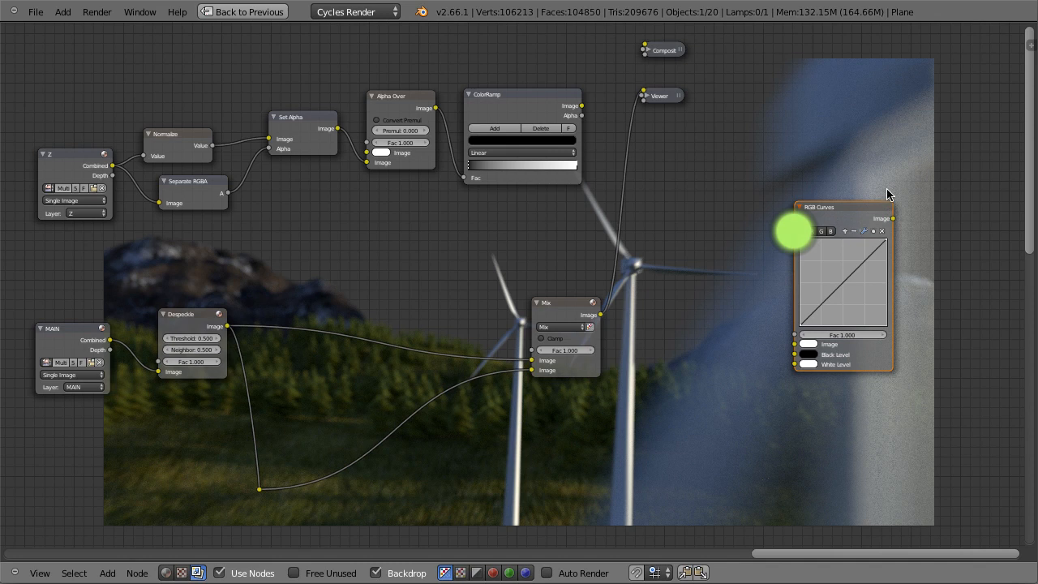
{"action": "left_click", "coordinate": [401, 389]}
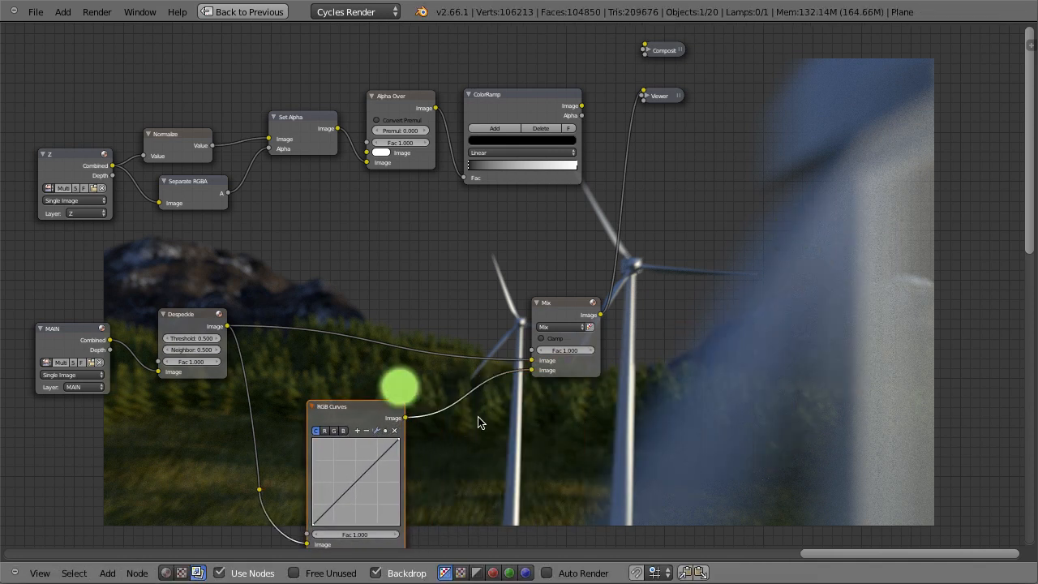
{"action": "left_click_drag", "start_coordinate": [314, 525], "coordinate": [313, 511]}
- Shift the Mix, Composite and Viewer nodes away from the ColorRamp, and connect the ColorRamp's Image output to the Mix factor
{"action": "key", "text": "b"}
{"action": "left_click_drag", "start_coordinate": [519, 279], "coordinate": [672, 433]}
{"action": "key", "text": "b"}
{"action": "left_click_drag", "start_coordinate": [633, 22], "coordinate": [721, 141]}
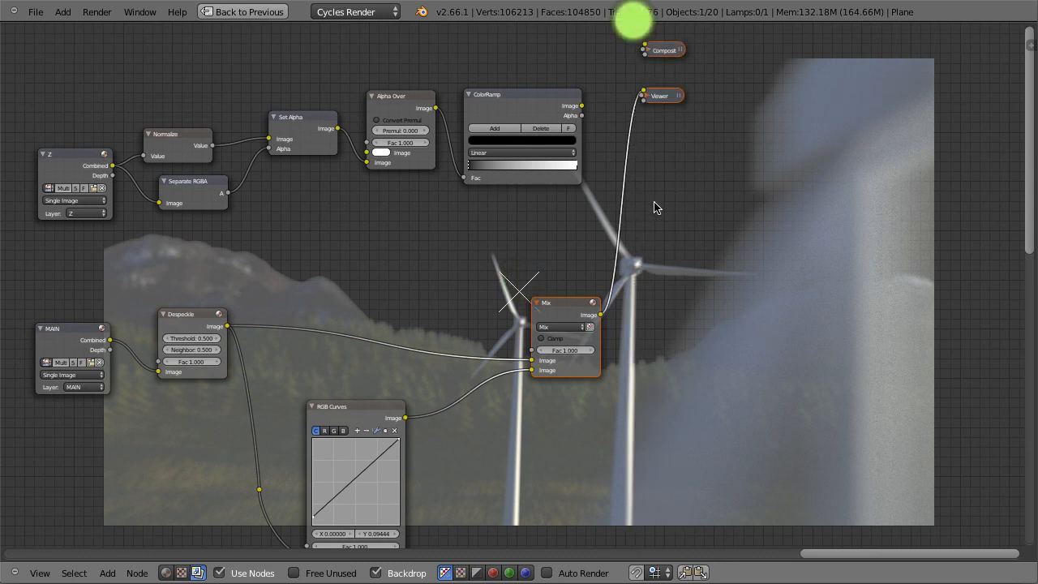
{"action": "key", "text": "g"}
{"action": "left_click", "coordinate": [856, 213]}
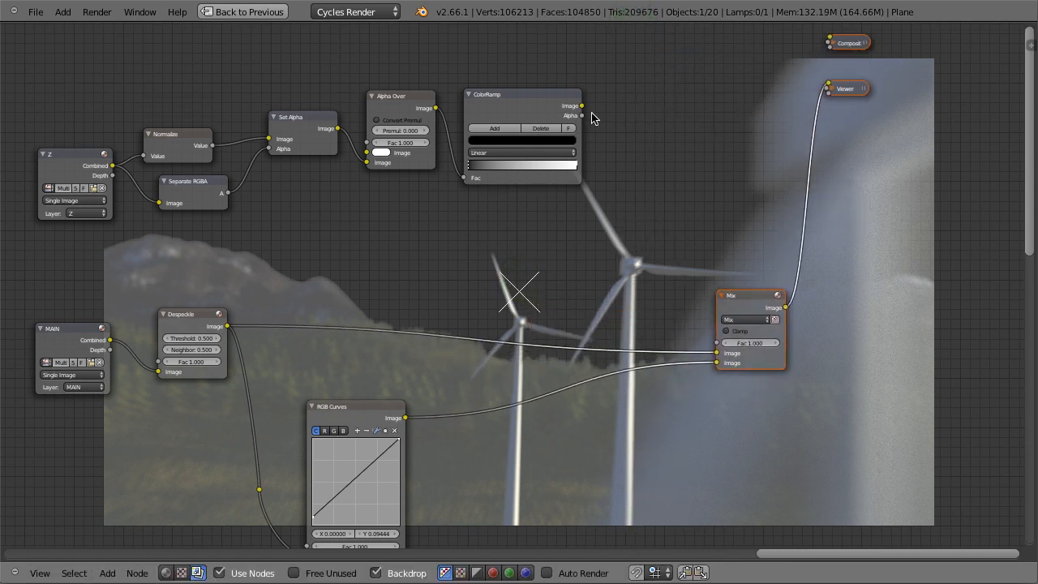
{"action": "left_click_drag", "start_coordinate": [582, 106], "coordinate": [717, 343]}
- Show the ColorRamp's properties in the sidebar and move its black stop inward to about a quarter of the ramp
{"action": "left_click", "coordinate": [527, 99]}
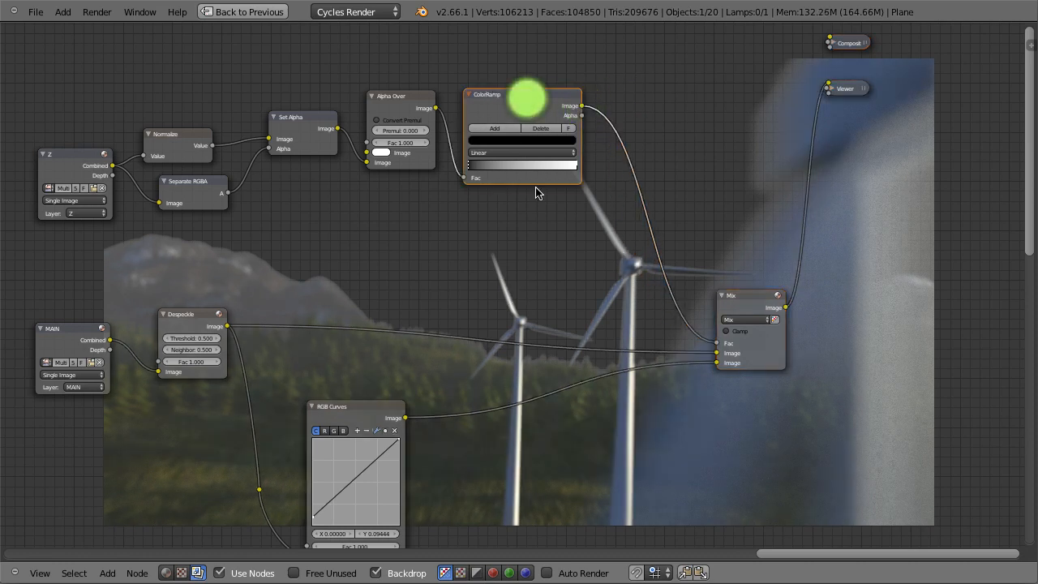
{"action": "key", "text": "n"}
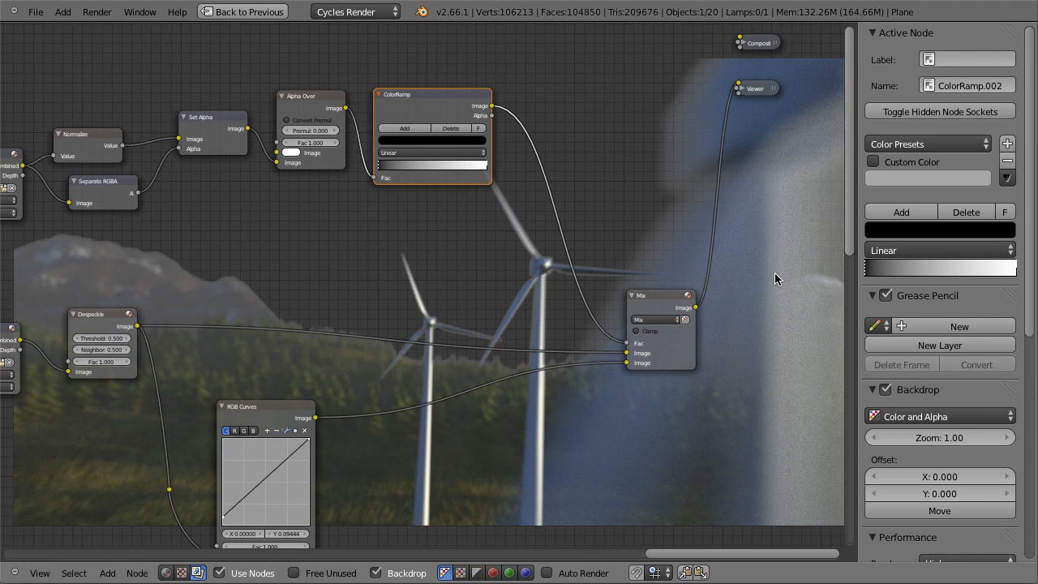
{"action": "left_click_drag", "start_coordinate": [437, 103], "coordinate": [446, 103]}
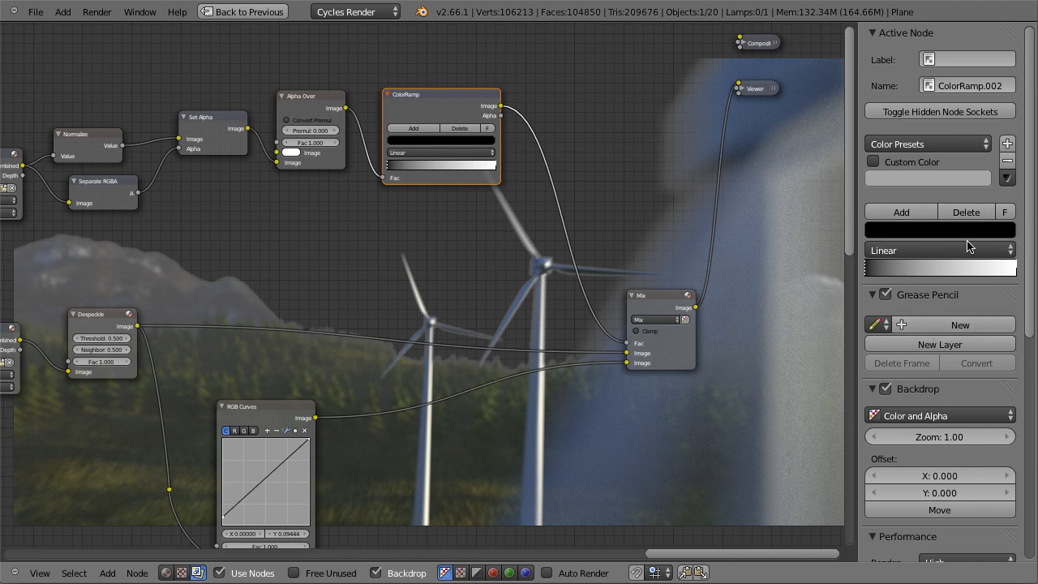
{"action": "middle_click_drag", "start_coordinate": [791, 426], "coordinate": [89, 153]}
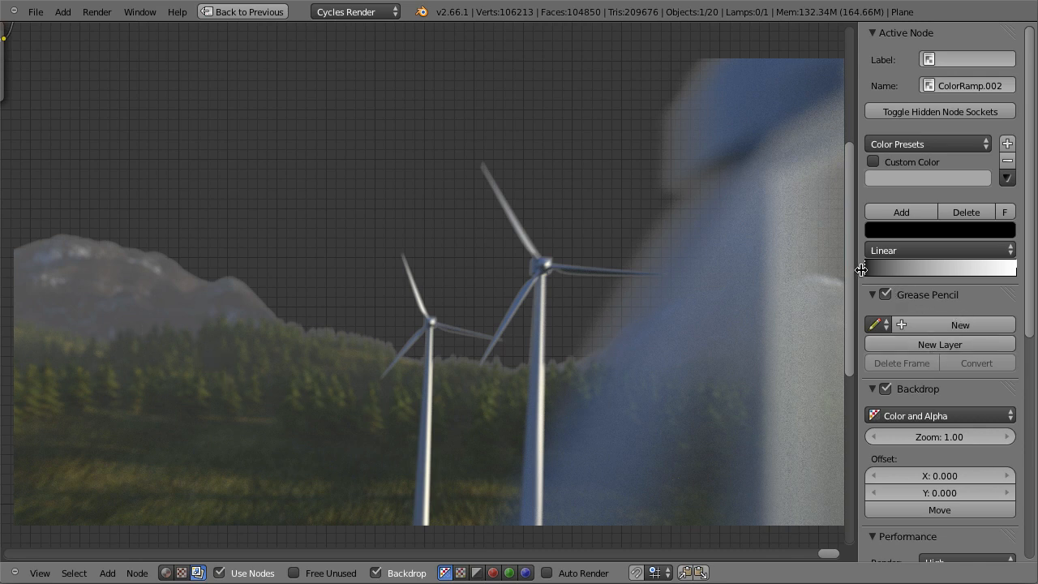
{"action": "left_click_drag", "start_coordinate": [866, 274], "coordinate": [907, 277]}
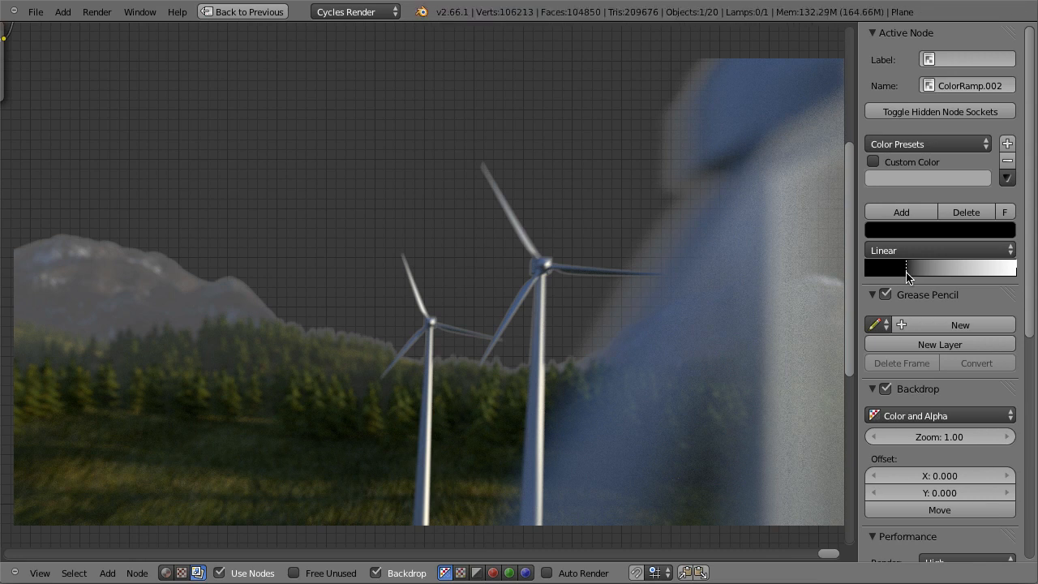
- Darken the ColorRamp's white stop to light grey, then reselect the black stop
{"action": "left_click", "coordinate": [1016, 270]}
{"action": "left_click", "coordinate": [946, 230]}
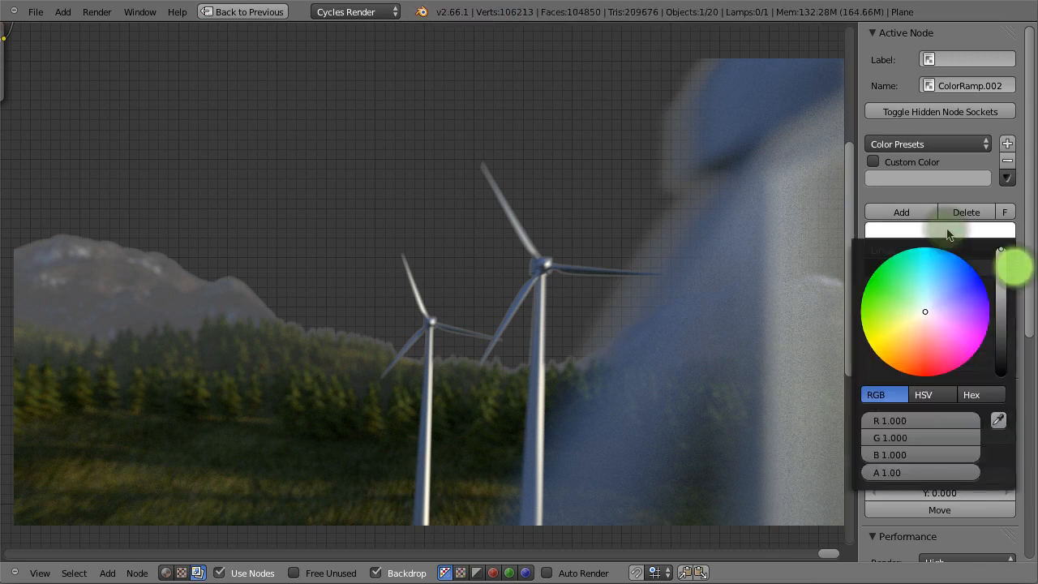
{"action": "left_click_drag", "start_coordinate": [1002, 254], "coordinate": [1001, 264]}
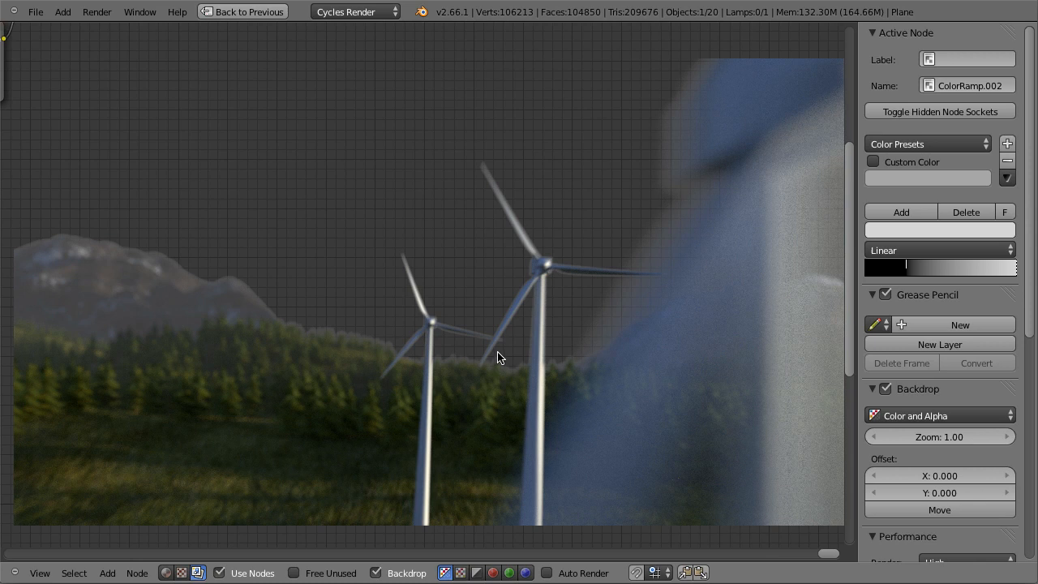
{"action": "left_click", "coordinate": [906, 269]}
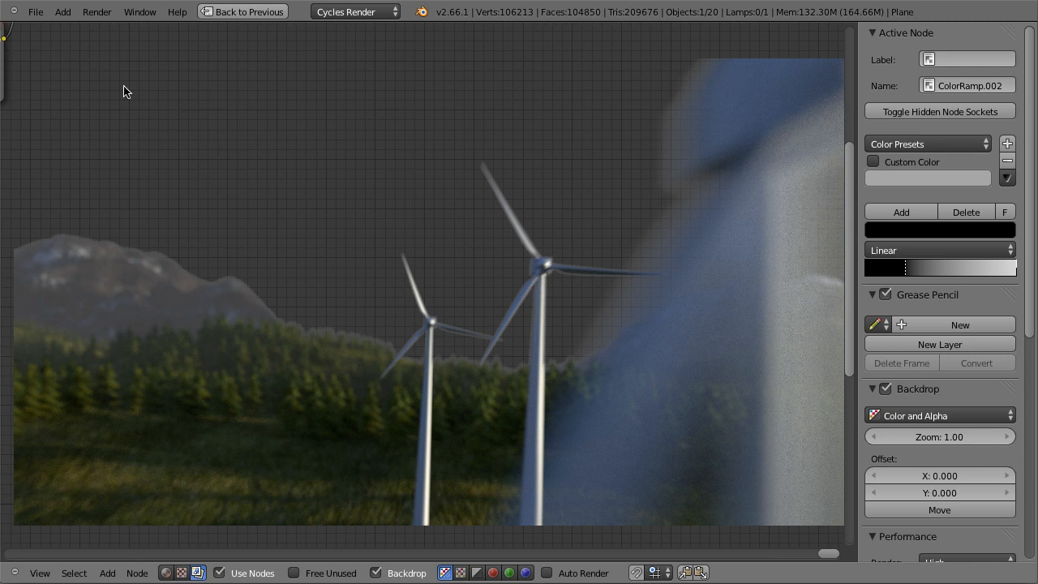
- Move the Composite and Viewer nodes farther away from the Mix node to make room for more nodes
{"action": "middle_click_drag", "start_coordinate": [53, 81], "coordinate": [338, 307]}
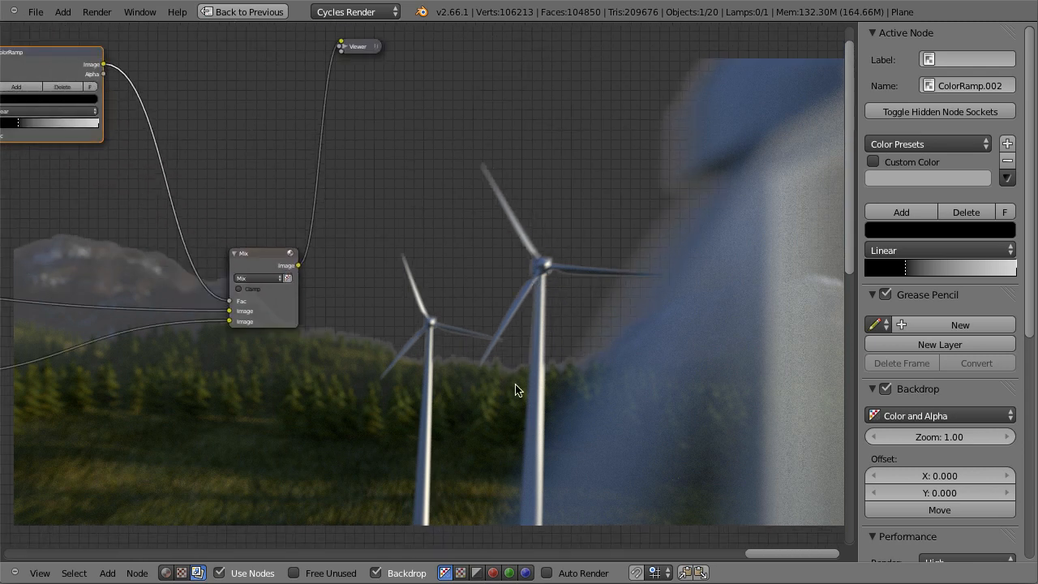
{"action": "scroll", "coordinate": [427, 260], "scroll_direction": "down", "scroll_amount": 6}
{"action": "middle_click_drag", "start_coordinate": [424, 235], "coordinate": [592, 333]}
{"action": "scroll", "coordinate": [592, 333], "scroll_direction": "down", "scroll_amount": 1}
{"action": "key", "text": "a"}
{"action": "key", "text": "b"}
{"action": "left_click_drag", "start_coordinate": [495, 152], "coordinate": [606, 258]}
{"action": "key", "text": "g"}
{"action": "left_click", "coordinate": [708, 289]}
- Add an Image node above the Z chain with the s_6024.jpg sky photo, preview it, and reposition the node
{"action": "key", "text": "shift+a"}
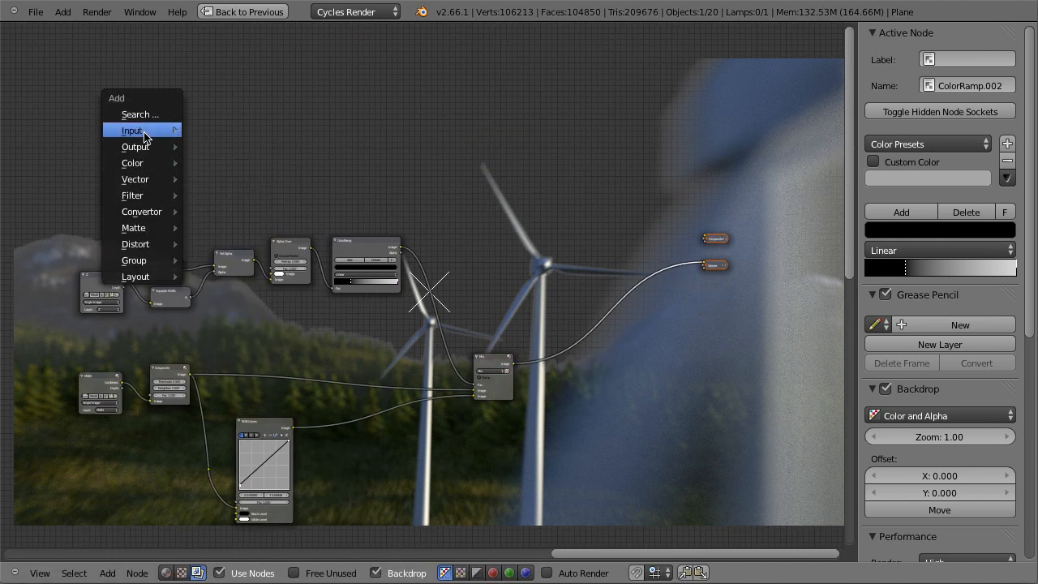
{"action": "mouse_move", "coordinate": [146, 131]}
{"action": "left_click", "coordinate": [213, 144]}
{"action": "scroll", "coordinate": [244, 150], "scroll_direction": "up", "scroll_amount": 6}
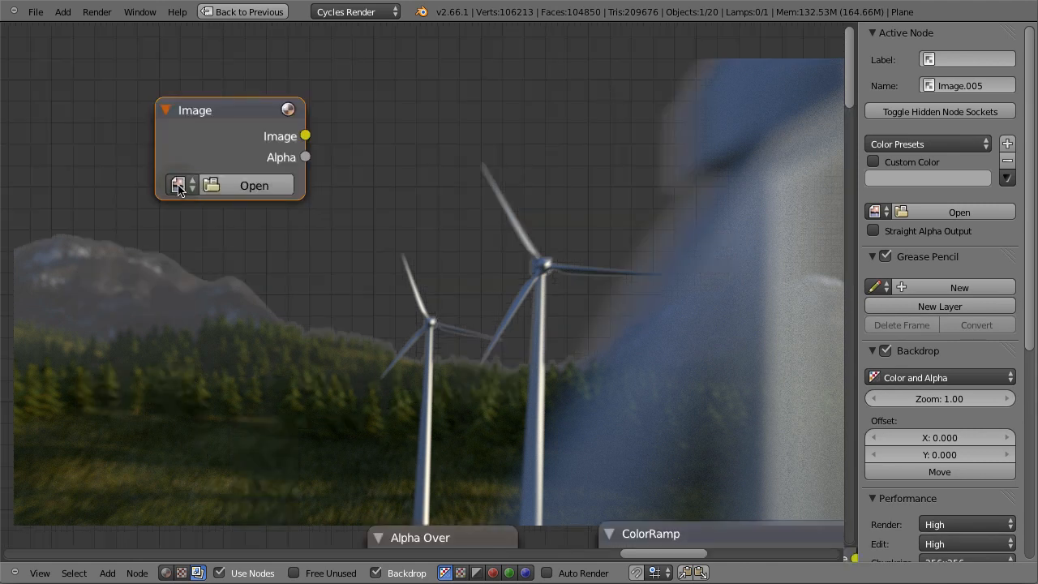
{"action": "left_click", "coordinate": [178, 186]}
{"action": "left_click", "coordinate": [261, 262]}
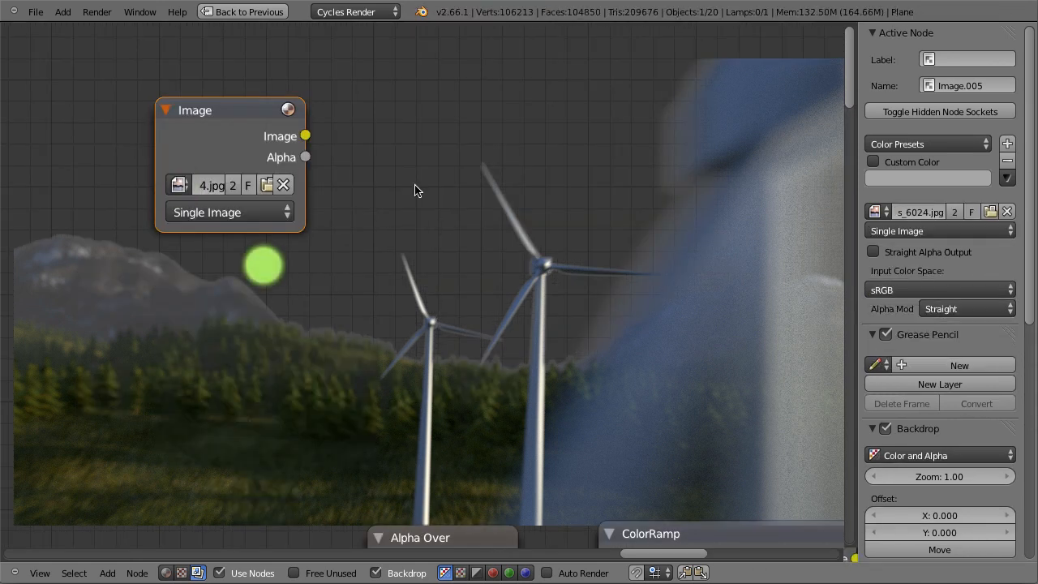
{"action": "left_click", "coordinate": [248, 116], "text": "ctrl+shift"}
{"action": "scroll", "coordinate": [381, 236], "scroll_direction": "down", "scroll_amount": 3}
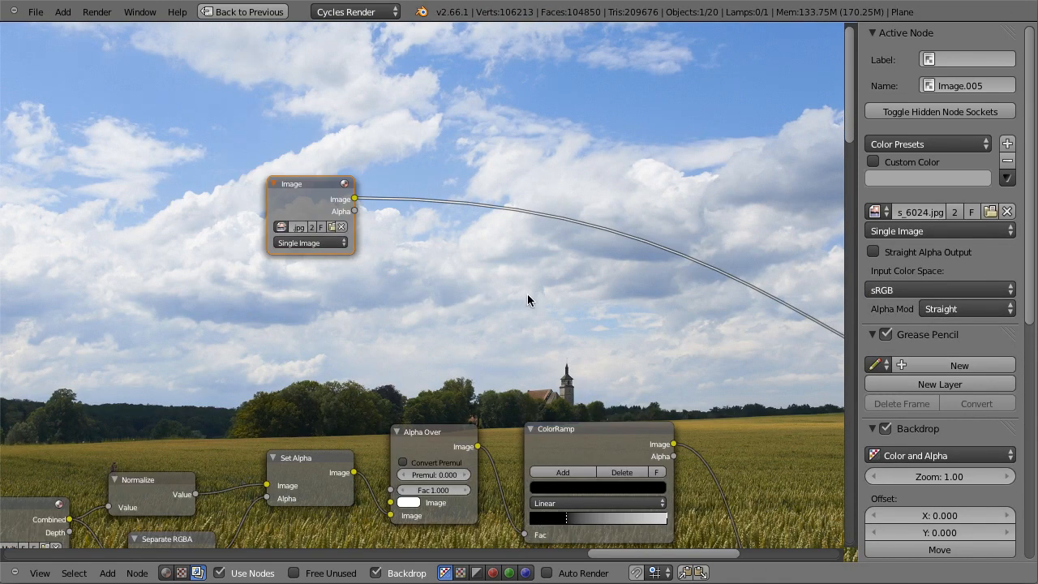
{"action": "key", "text": "g"}
{"action": "left_click", "coordinate": [309, 304]}
- Insert a Scale node into the link between the sky Image node and the Viewer
{"action": "scroll", "coordinate": [357, 298], "scroll_direction": "down", "scroll_amount": 2}
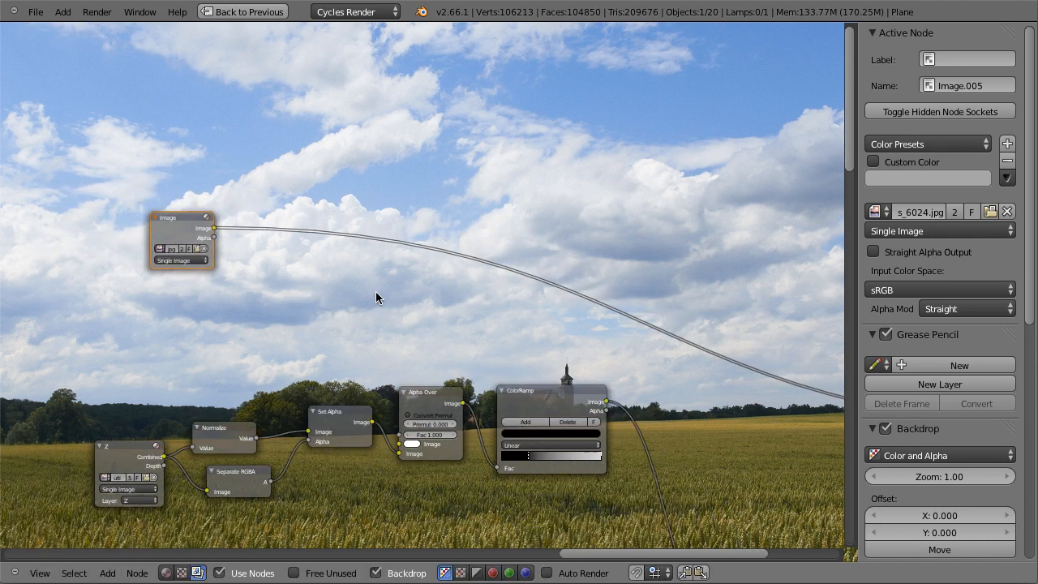
{"action": "key", "text": "shift+a"}
{"action": "mouse_move", "coordinate": [376, 296]}
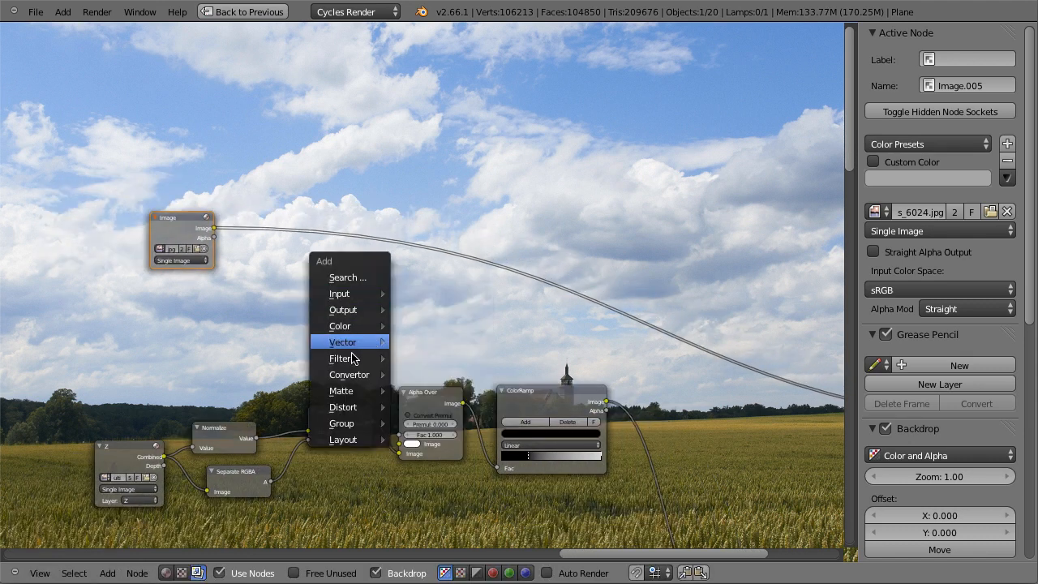
{"action": "mouse_move", "coordinate": [350, 411]}
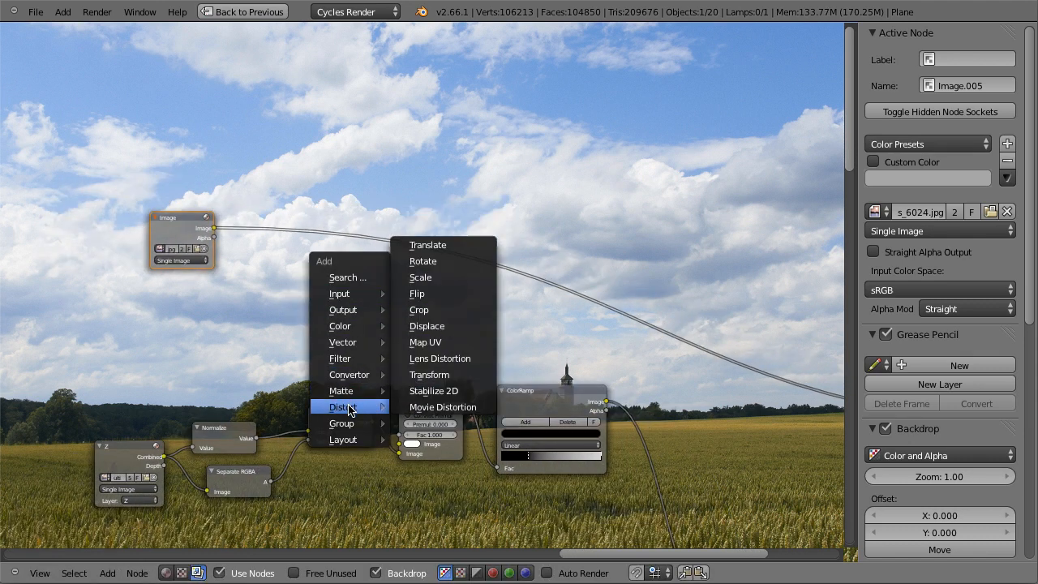
{"action": "left_click", "coordinate": [452, 278]}
{"action": "left_click", "coordinate": [452, 278]}
- Set the Scale node to Render Size with Crop framing and move it beside the sky Image node
{"action": "scroll", "coordinate": [522, 276], "scroll_direction": "up", "scroll_amount": 2}
{"action": "left_click", "coordinate": [511, 275]}
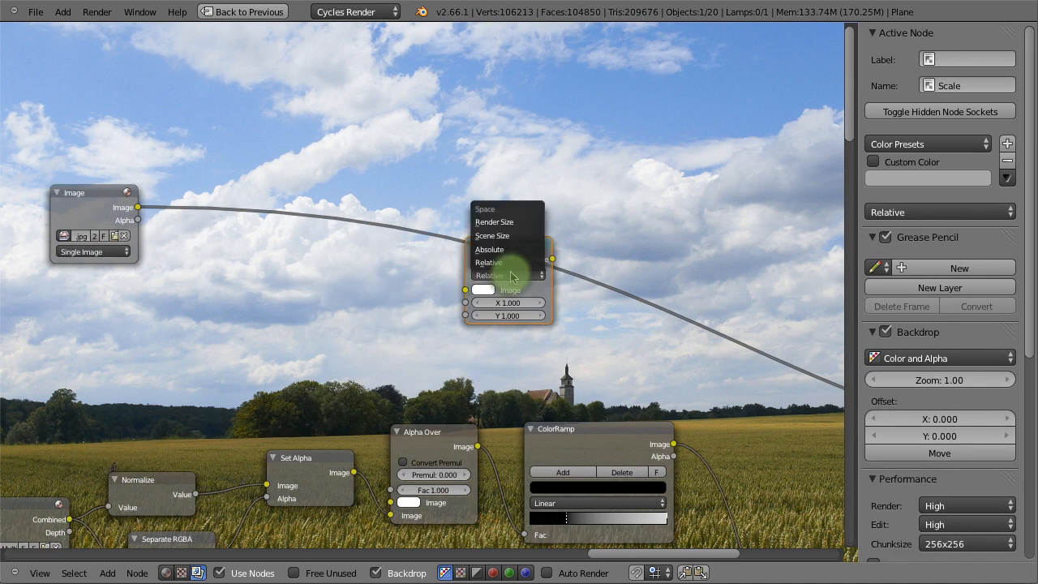
{"action": "left_click", "coordinate": [507, 222]}
{"action": "key", "text": "g"}
{"action": "left_click", "coordinate": [439, 133]}
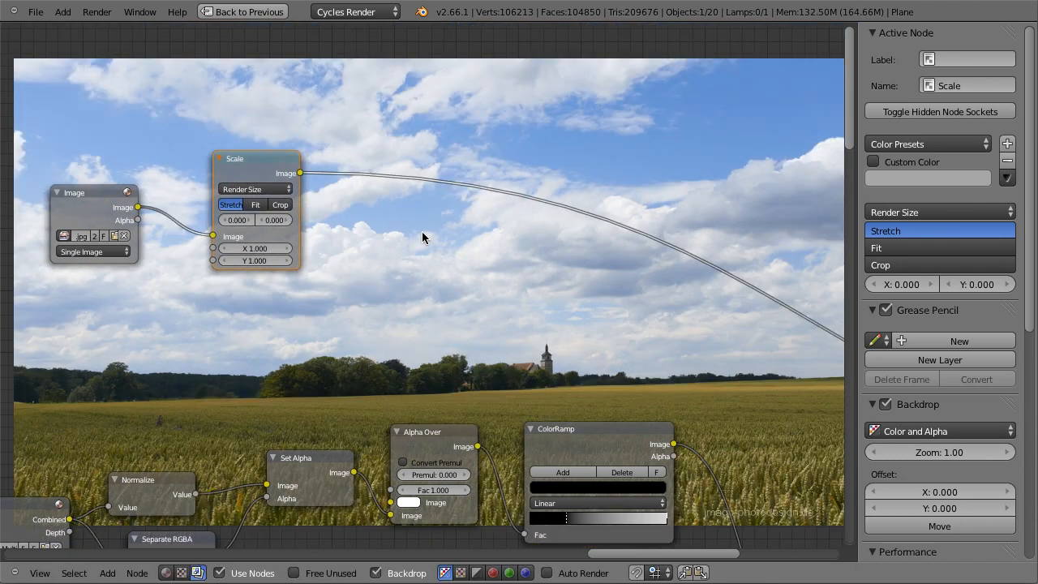
{"action": "left_click", "coordinate": [280, 206]}
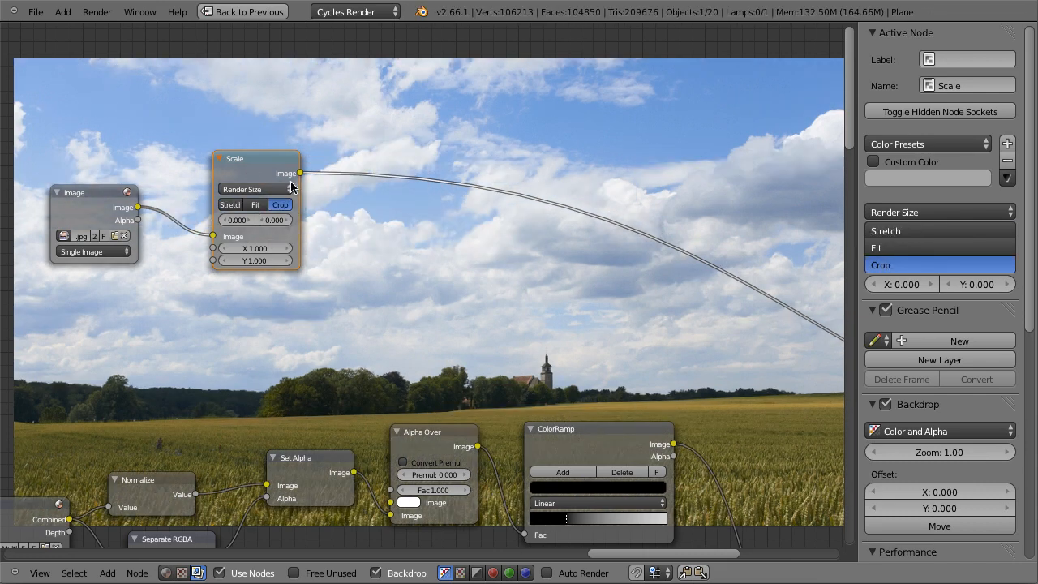
- Duplicate the mist Mix node and insert the copy into the link between the sky Scale node and the Viewer
{"action": "scroll", "coordinate": [392, 270], "scroll_direction": "down", "scroll_amount": 3}
{"action": "middle_click_drag", "start_coordinate": [679, 404], "coordinate": [482, 220]}
{"action": "left_click", "coordinate": [476, 327]}
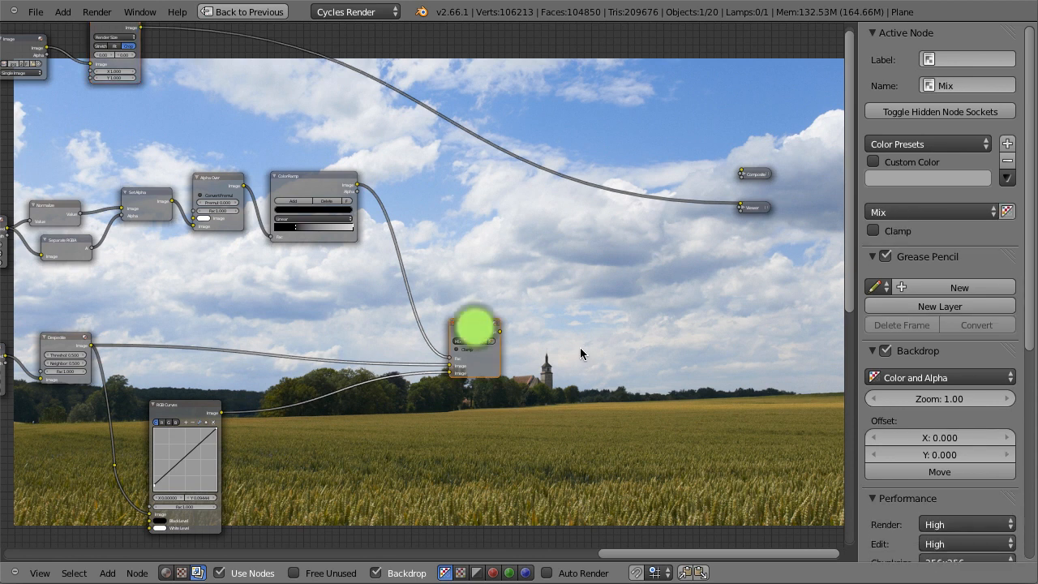
{"action": "key", "text": "shift+d"}
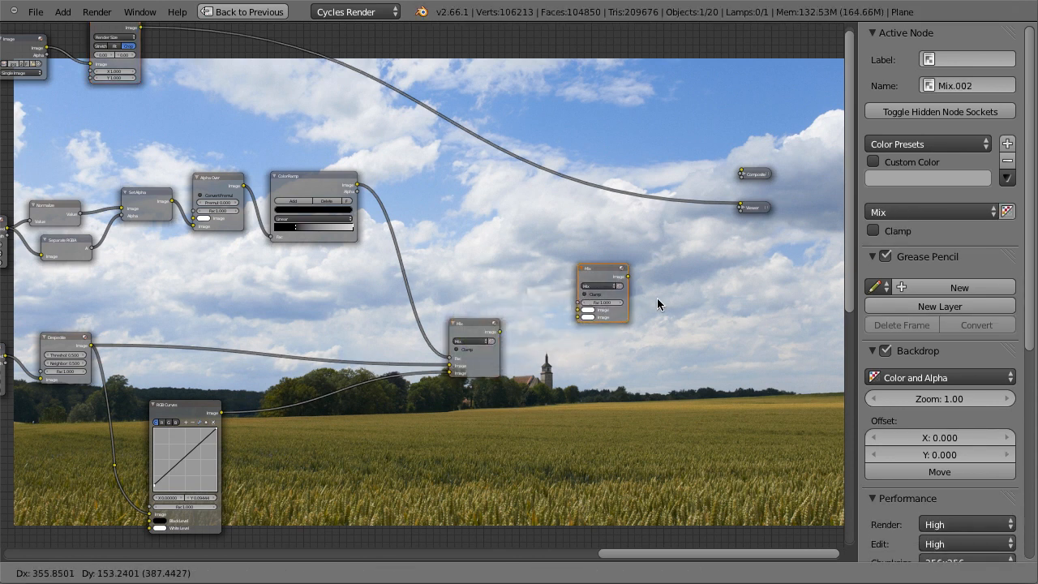
{"action": "left_click", "coordinate": [650, 213]}
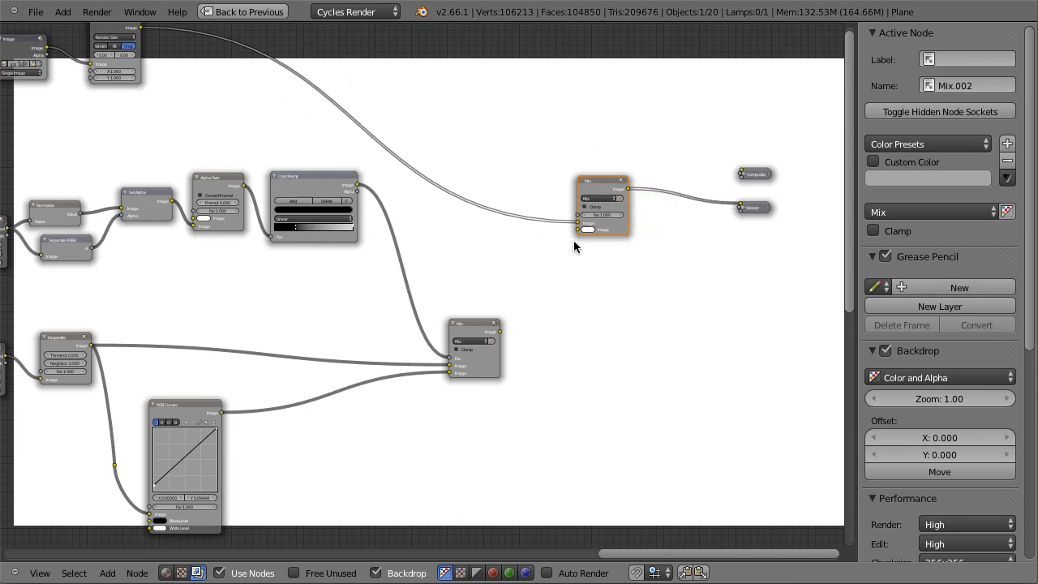
- Connect the mist Mix output to the new Mix node's second Image input and toggle its use of alpha
{"action": "left_click_drag", "start_coordinate": [500, 333], "coordinate": [542, 290]}
{"action": "left_click_drag", "start_coordinate": [583, 231], "coordinate": [582, 230]}
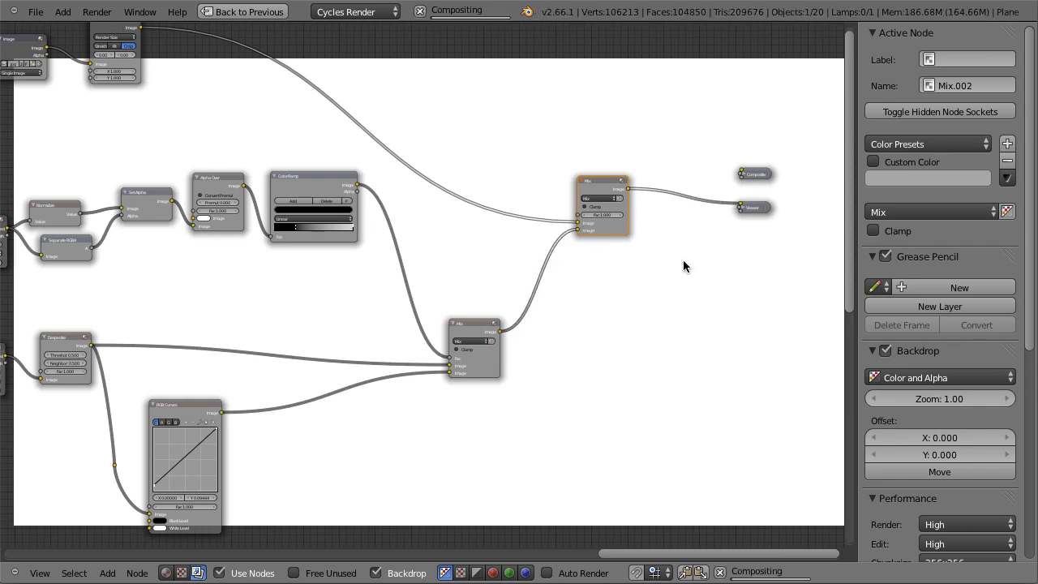
{"action": "scroll", "coordinate": [735, 324], "scroll_direction": "up", "scroll_amount": 10}
{"action": "middle_click_drag", "start_coordinate": [734, 260], "coordinate": [495, 212]}
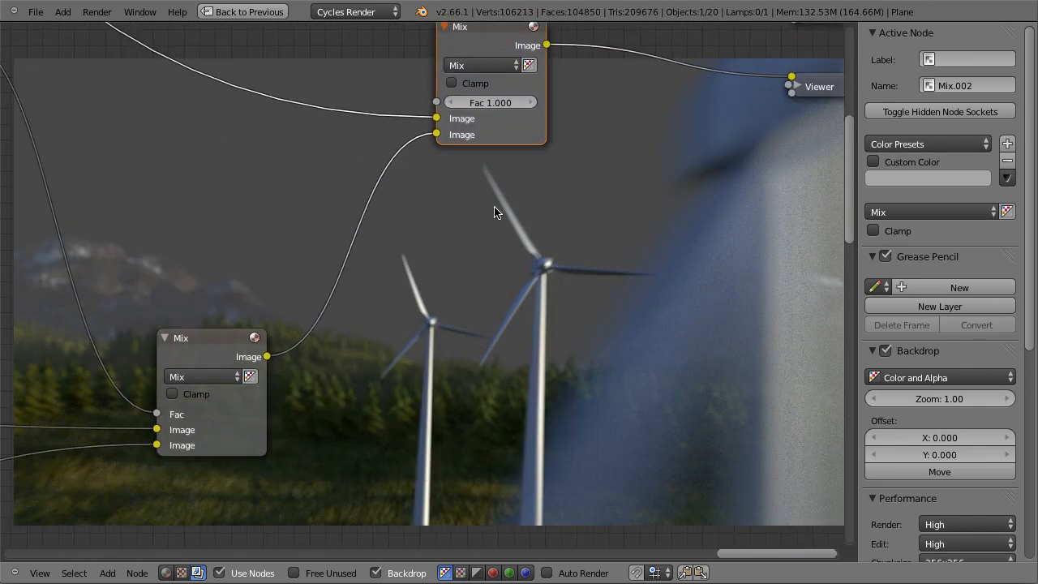
{"action": "left_click", "coordinate": [529, 65]}
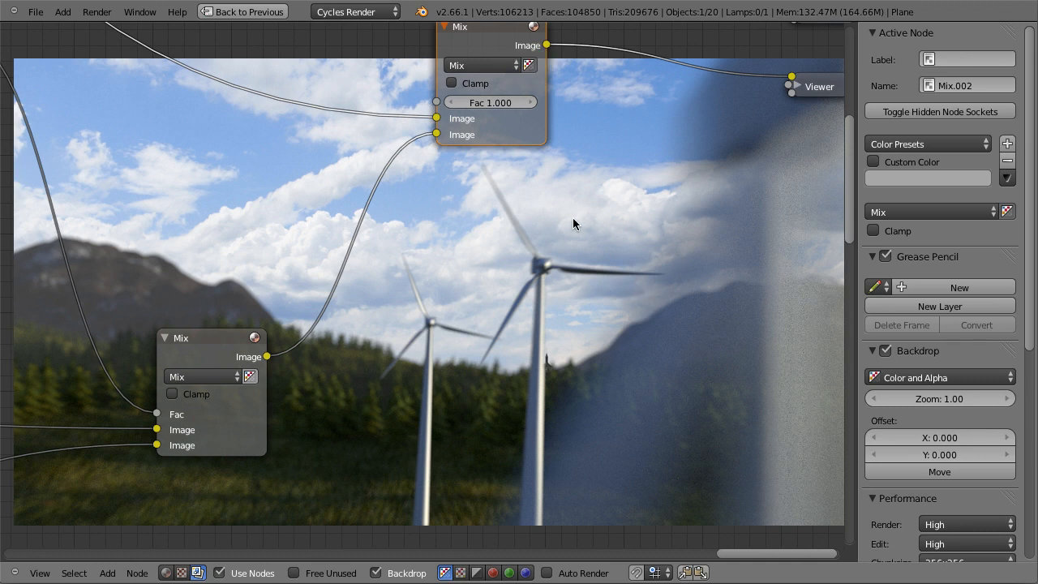
- Add an Alpha Over node and connect the sky link to its first Image input and the mist Mix output to its second
{"action": "scroll", "coordinate": [574, 224], "scroll_direction": "down", "scroll_amount": 1}
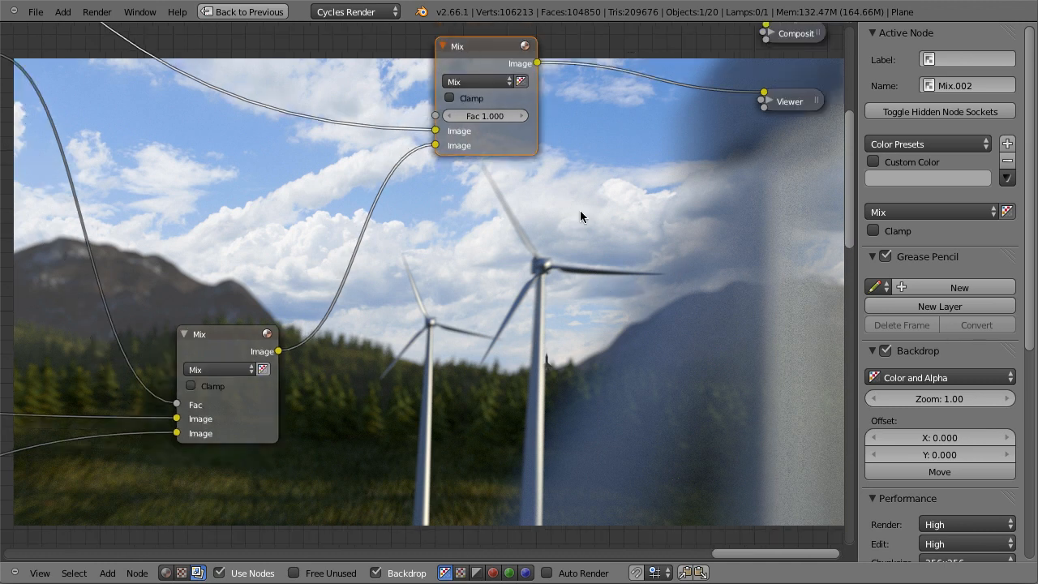
{"action": "key", "text": "shift+a"}
{"action": "mouse_move", "coordinate": [568, 133]}
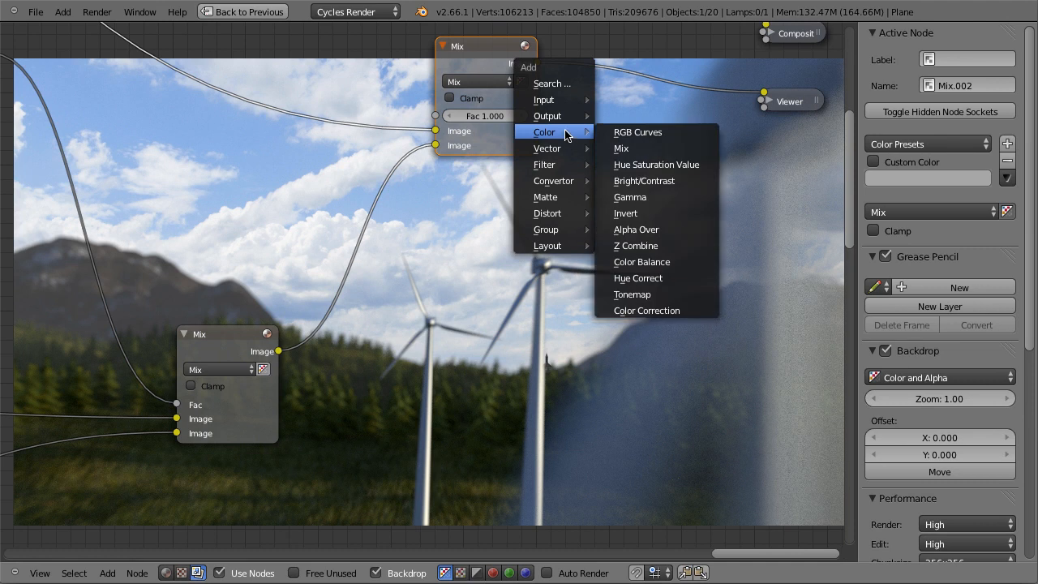
{"action": "left_click", "coordinate": [636, 230]}
{"action": "left_click", "coordinate": [490, 224]}
{"action": "mouse_move", "coordinate": [306, 91]}
{"action": "left_mouse_down", "text": "shift"}
{"action": "mouse_move", "coordinate": [301, 148]}
{"action": "mouse_move", "coordinate": [352, 259]}
{"action": "mouse_move", "coordinate": [452, 316]}
{"action": "left_mouse_up", "text": "shift"}
{"action": "left_click_drag", "start_coordinate": [270, 358], "coordinate": [452, 332]}
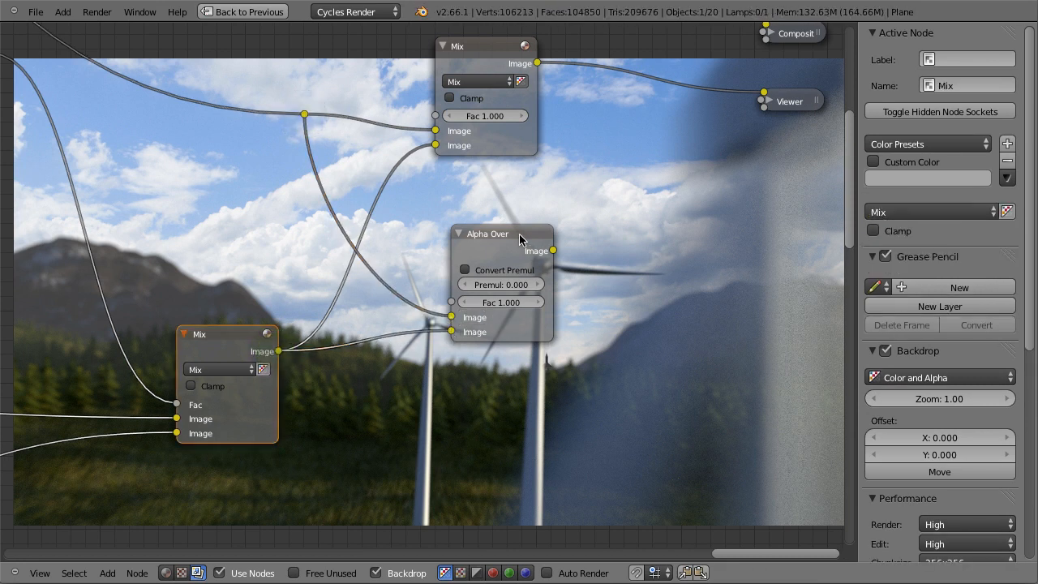
- Compare the Alpha Over and duplicated Mix results in the Viewer, ending with the Alpha Over node previewed
{"action": "left_click", "coordinate": [520, 240], "text": "ctrl+shift"}
{"action": "middle_click_drag", "start_coordinate": [592, 115], "coordinate": [401, 366]}
{"action": "scroll", "coordinate": [402, 366], "scroll_direction": "down", "scroll_amount": 1}
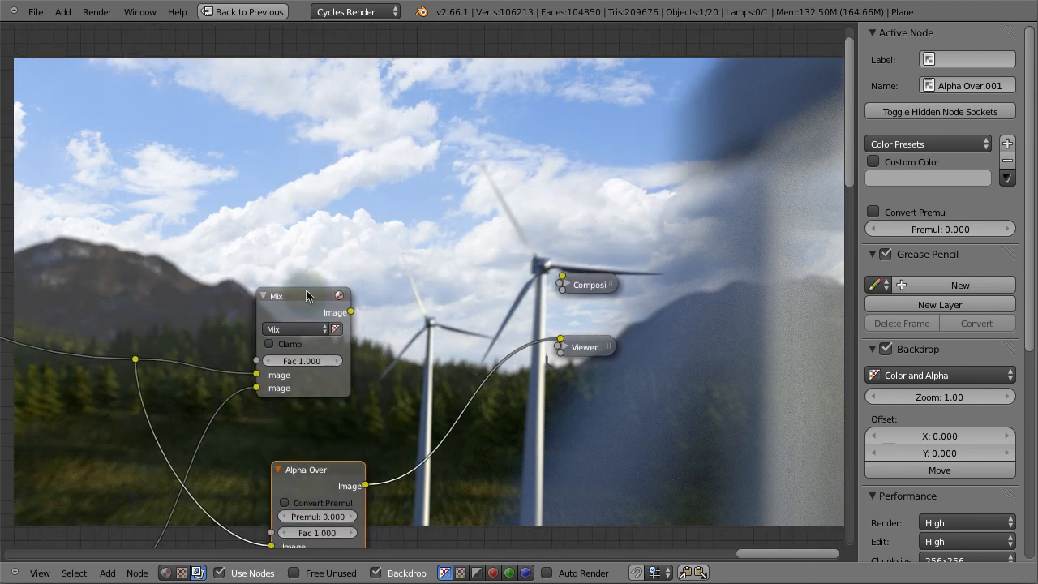
{"action": "left_click", "coordinate": [307, 295], "text": "ctrl+shift"}
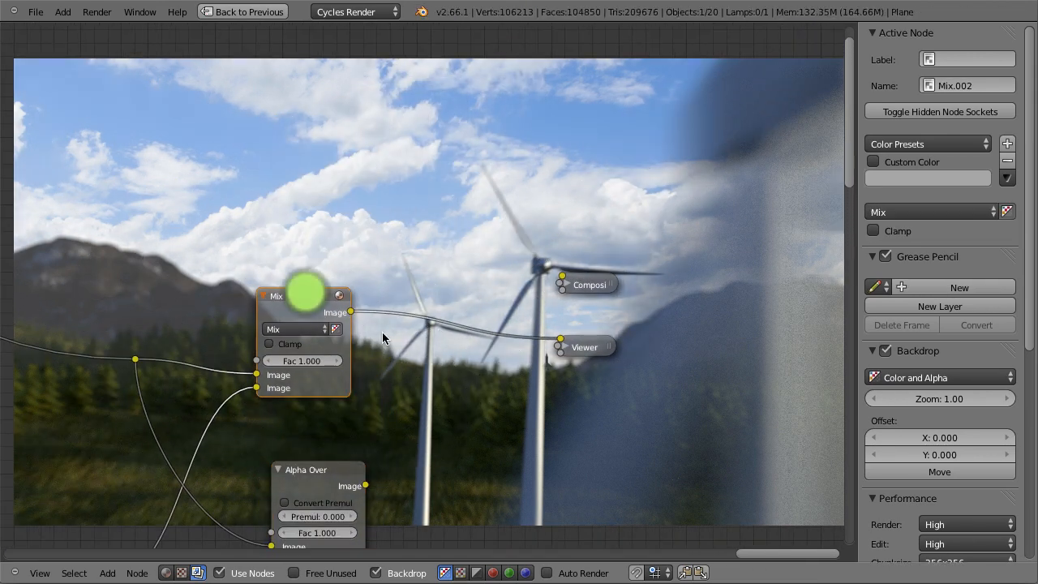
{"action": "left_click", "coordinate": [314, 480], "text": "ctrl+shift"}
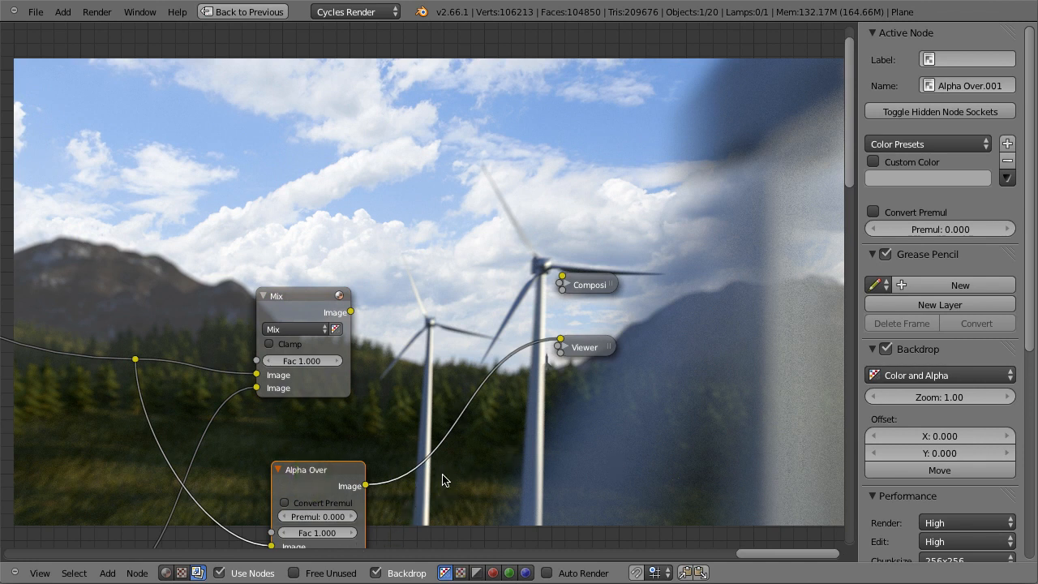
- Delete the duplicated Mix node and dissolve the leftover reroute point on the sky link
{"action": "left_click", "coordinate": [308, 305]}
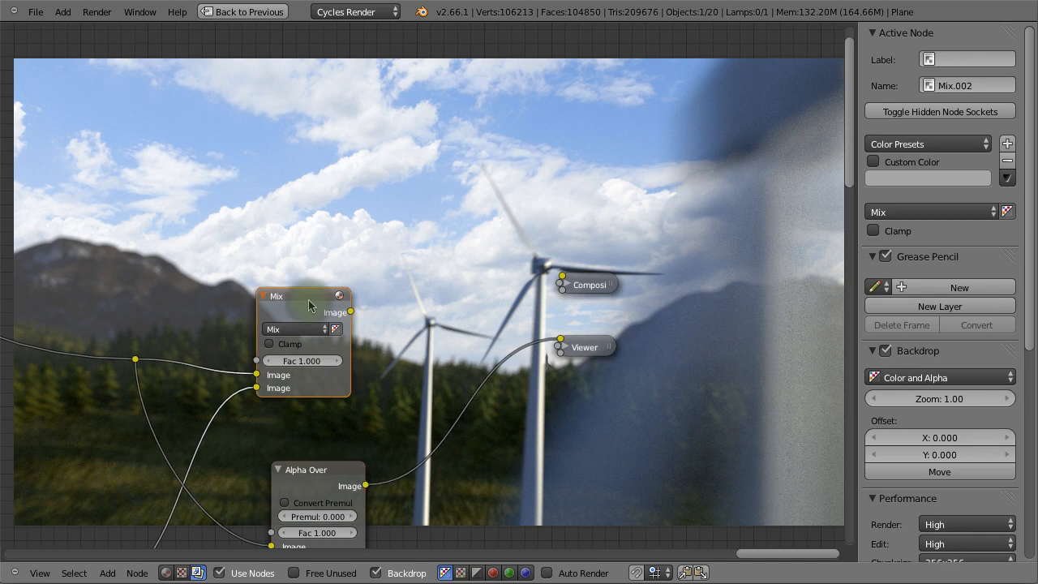
{"action": "key", "text": "x"}
{"action": "scroll", "coordinate": [373, 334], "scroll_direction": "down", "scroll_amount": 2}
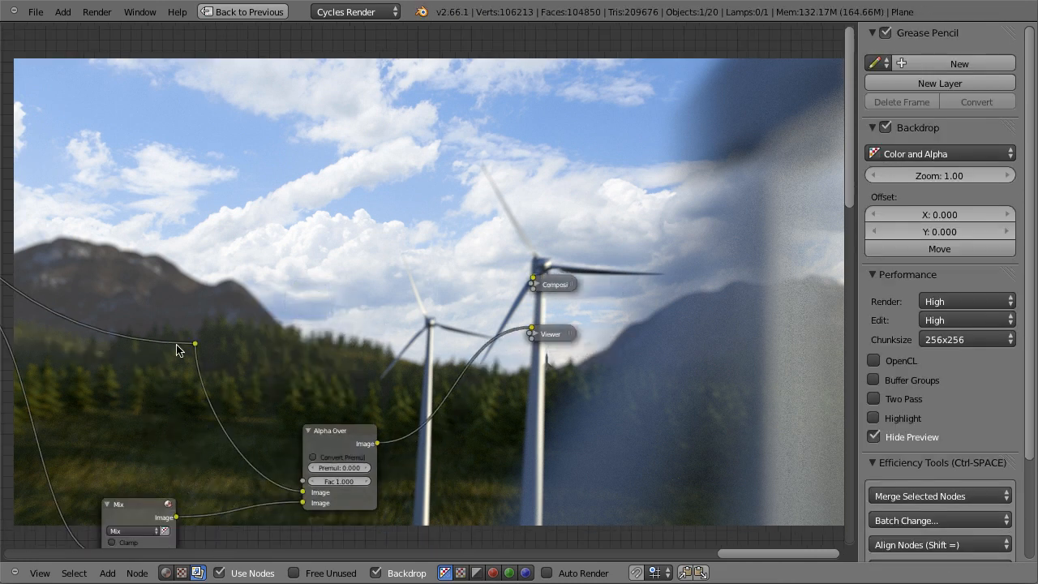
{"action": "left_click", "coordinate": [195, 344]}
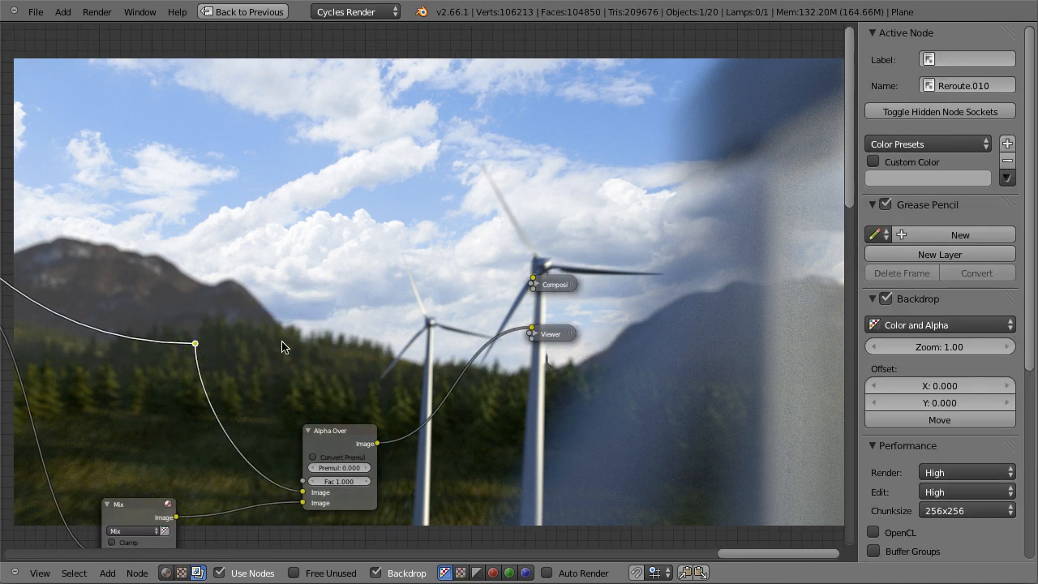
{"action": "key", "text": "ctrl+x"}
- Add a Blur node set to Fast Gaussian and insert it between the sky Scale node and the Alpha Over node
{"action": "scroll", "coordinate": [283, 346], "scroll_direction": "down", "scroll_amount": 1}
{"action": "middle_click_drag", "start_coordinate": [427, 392], "coordinate": [543, 333]}
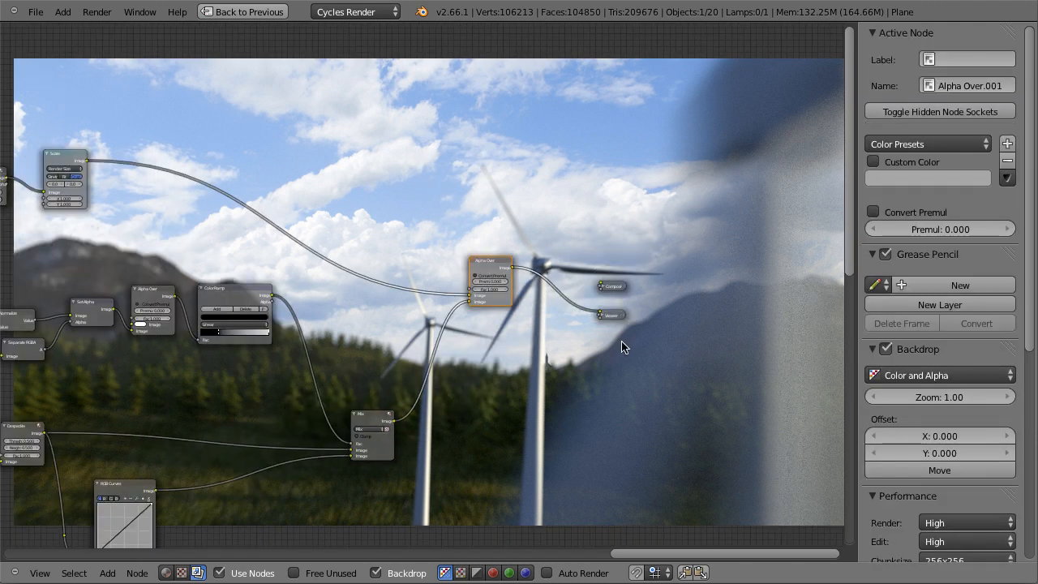
{"action": "key", "text": "shift+a"}
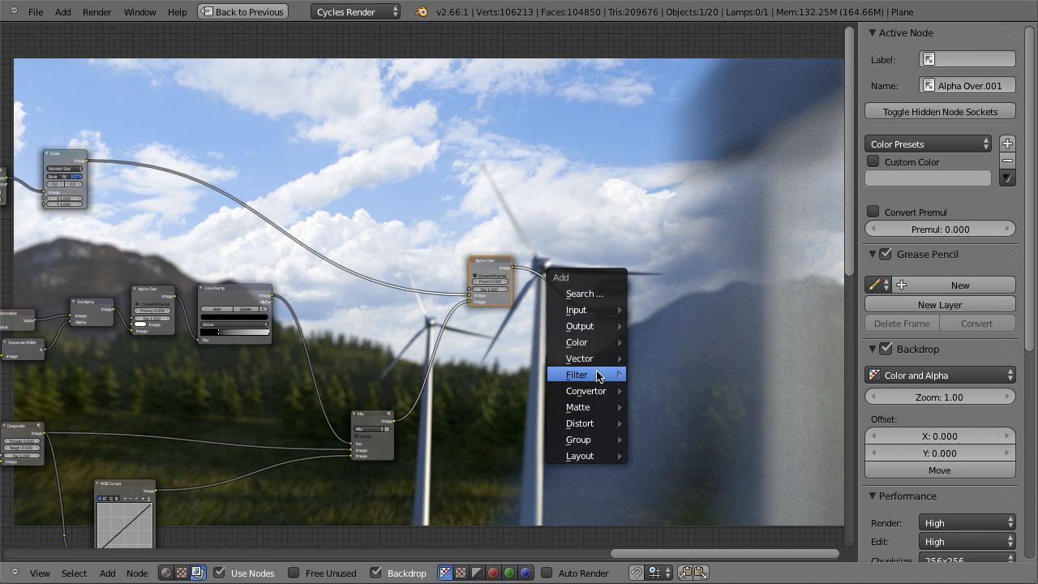
{"action": "mouse_move", "coordinate": [632, 378]}
{"action": "left_click", "coordinate": [654, 391]}
{"action": "left_click", "coordinate": [674, 387]}
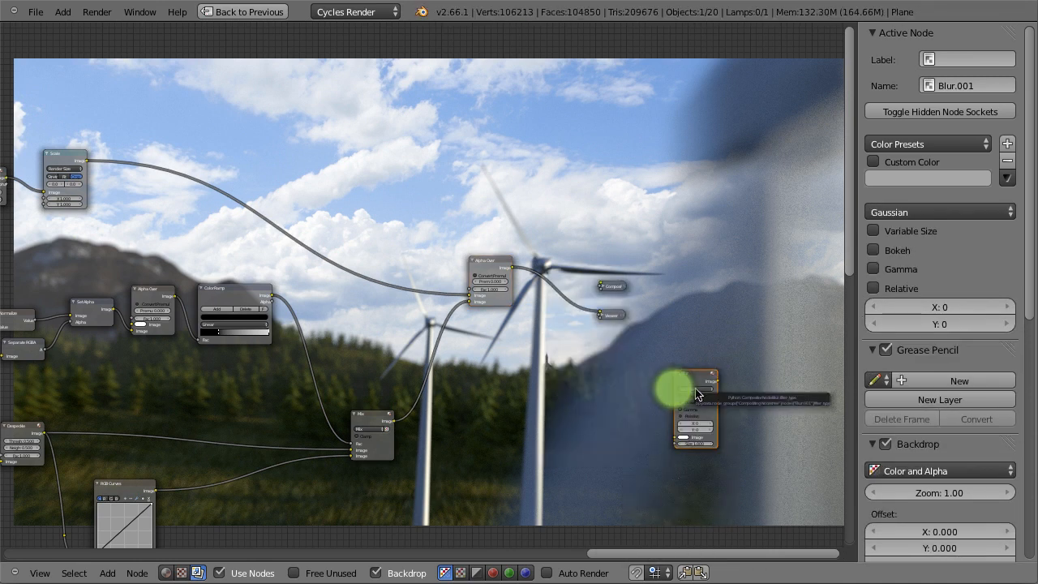
{"action": "left_click", "coordinate": [695, 392]}
{"action": "left_click", "coordinate": [695, 350]}
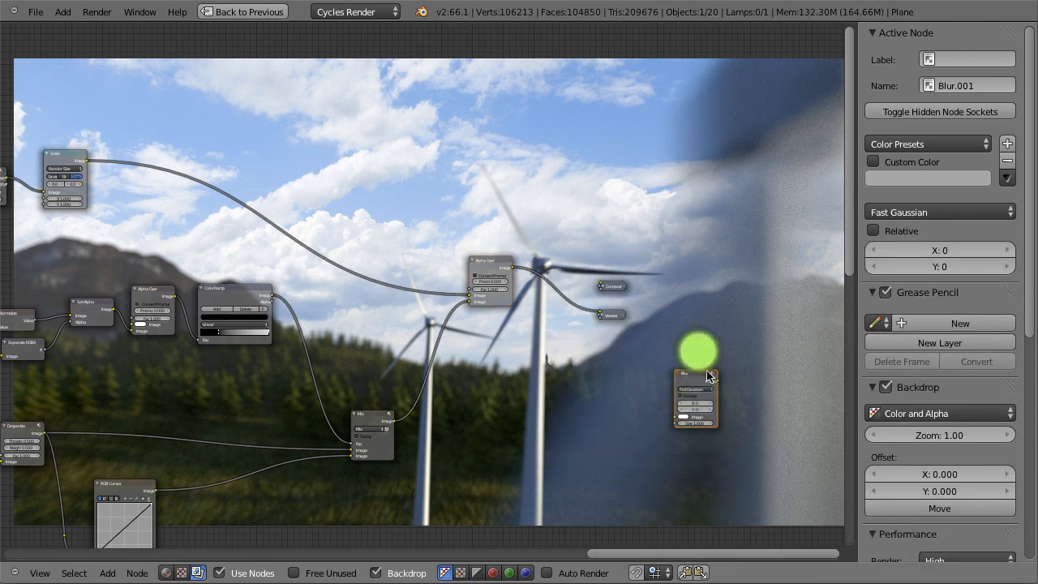
{"action": "key", "text": "g"}
{"action": "left_click", "coordinate": [158, 137]}
- Set the sky Blur node's X and Y size to 4
{"action": "left_click", "coordinate": [1007, 250]}
{"action": "left_click", "coordinate": [1006, 250]}
{"action": "left_click", "coordinate": [1006, 261]}
{"action": "left_click", "coordinate": [1008, 265]}
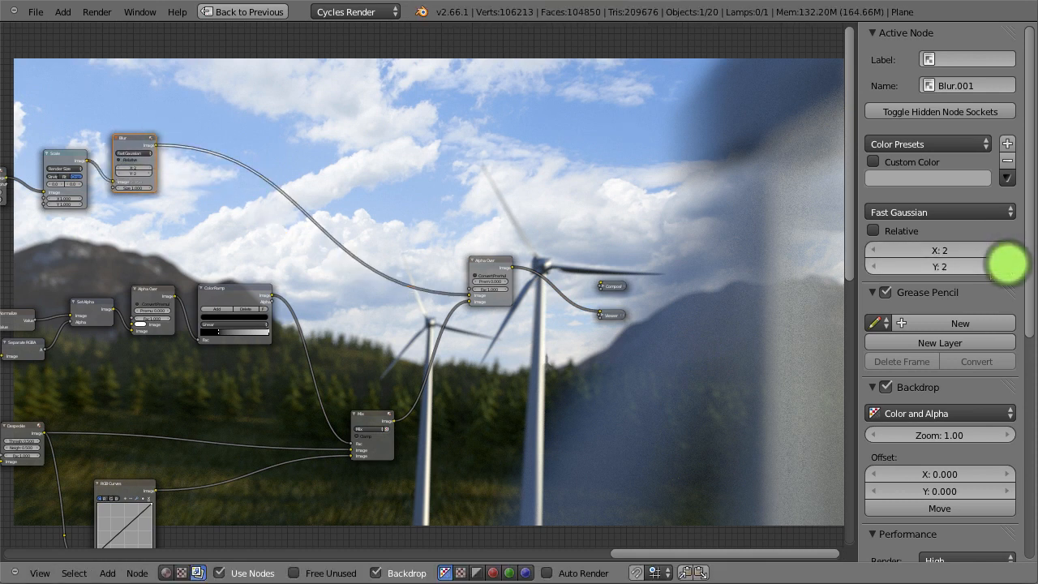
{"action": "left_click", "coordinate": [947, 250]}
{"action": "type", "text": "4"}
{"action": "key", "text": "Tab"}
{"action": "type", "text": "4"}
{"action": "key", "text": "Return"}
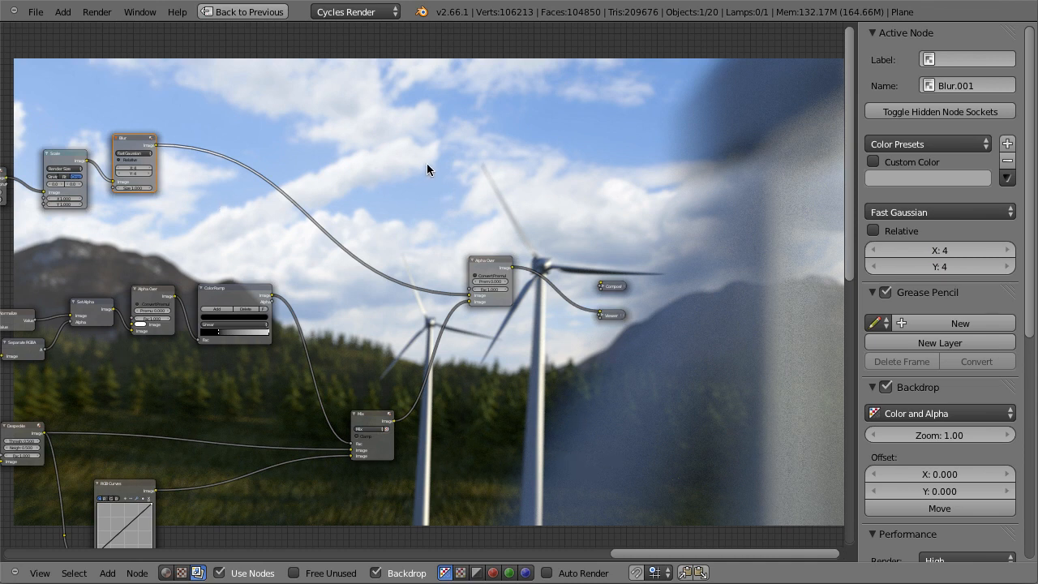
- Insert an RGB Curves node after the sky Blur node and lower the curve's white end to about 0.78
{"action": "key", "text": "shift+a"}
{"action": "mouse_move", "coordinate": [412, 134]}
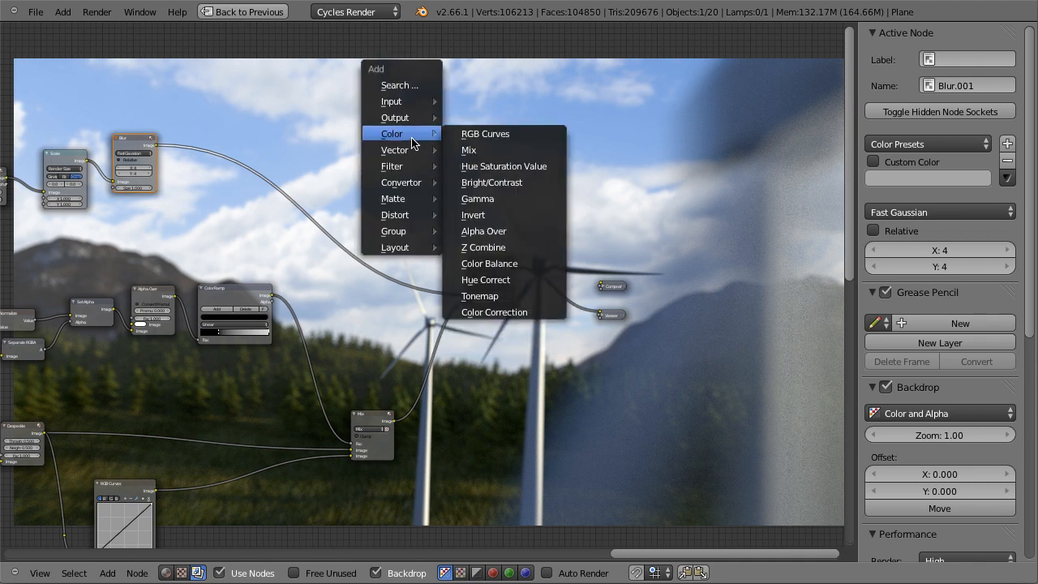
{"action": "left_click", "coordinate": [493, 133]}
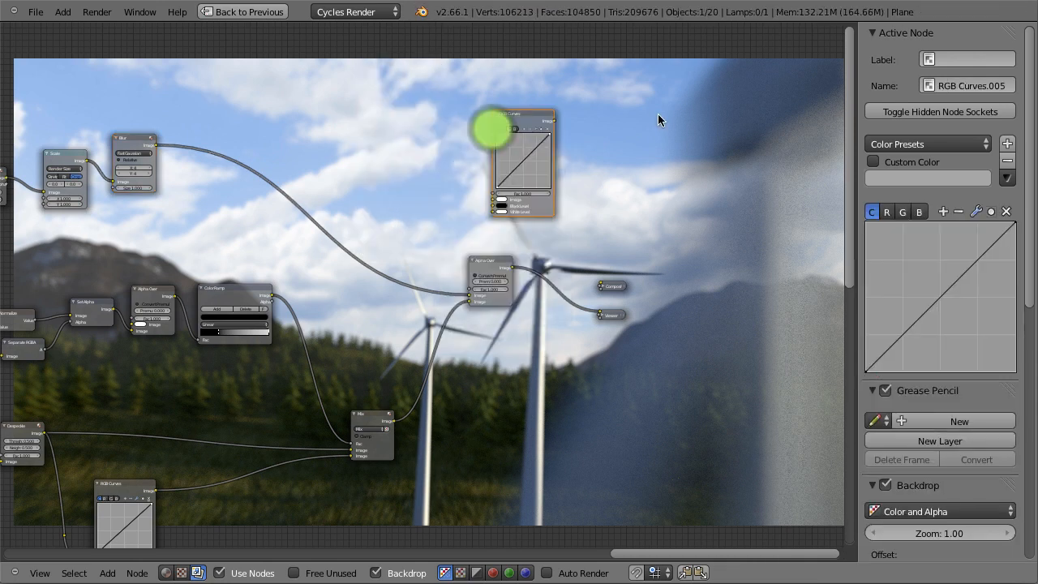
{"action": "left_click", "coordinate": [374, 116]}
{"action": "left_click", "coordinate": [267, 134]}
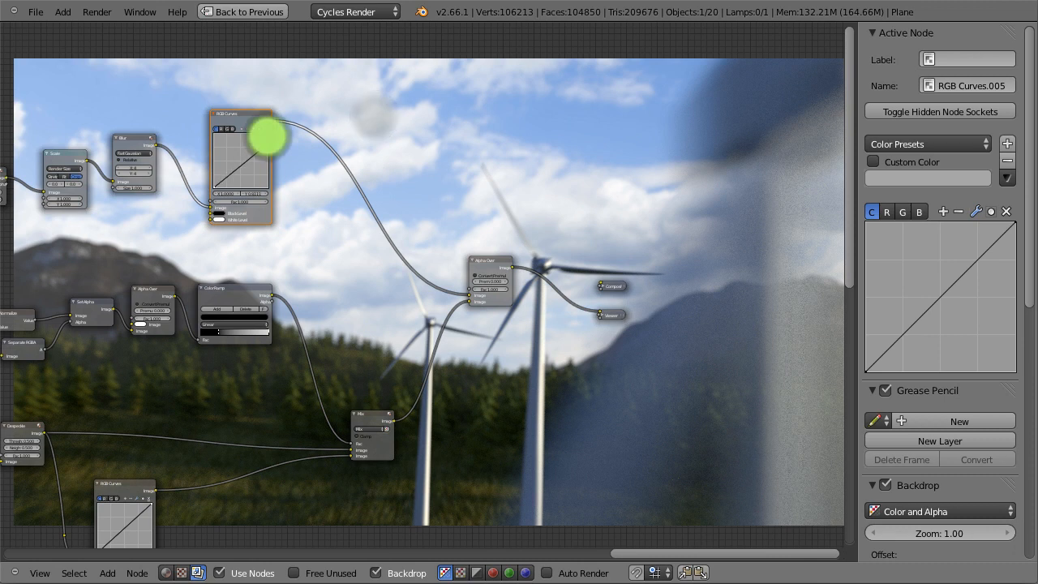
{"action": "left_click_drag", "start_coordinate": [266, 138], "coordinate": [269, 139]}
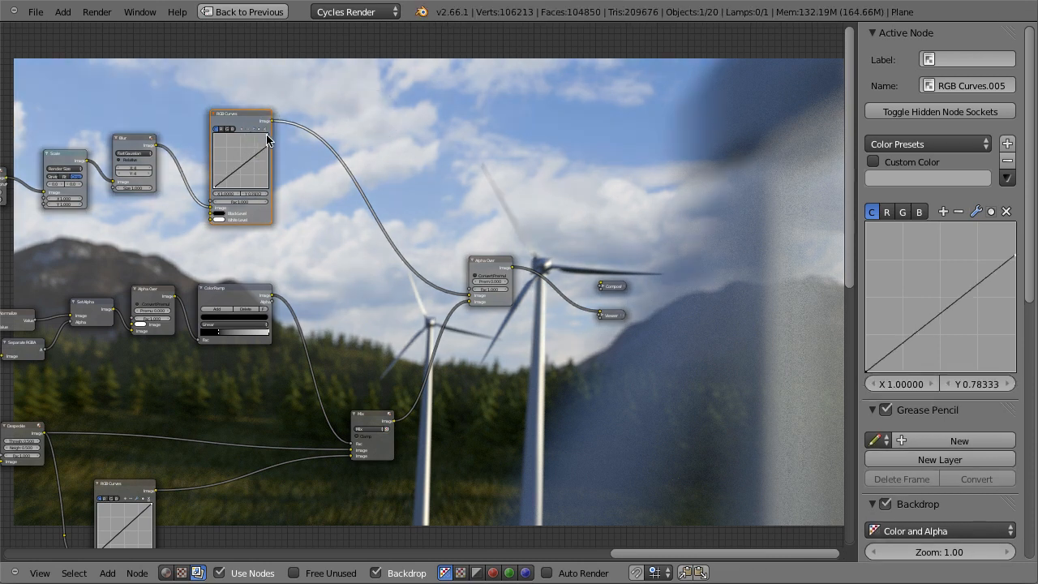
{"action": "left_click_drag", "start_coordinate": [268, 144], "coordinate": [268, 142]}
- Preview the mist RGB Curves node and the mist Mix node in turn in the Viewer
{"action": "middle_click_drag", "start_coordinate": [412, 354], "coordinate": [317, 202]}
{"action": "middle_click_drag", "start_coordinate": [173, 347], "coordinate": [288, 292]}
{"action": "scroll", "coordinate": [236, 306], "scroll_direction": "up", "scroll_amount": 3}
{"action": "left_click", "coordinate": [111, 213], "text": "ctrl+shift"}
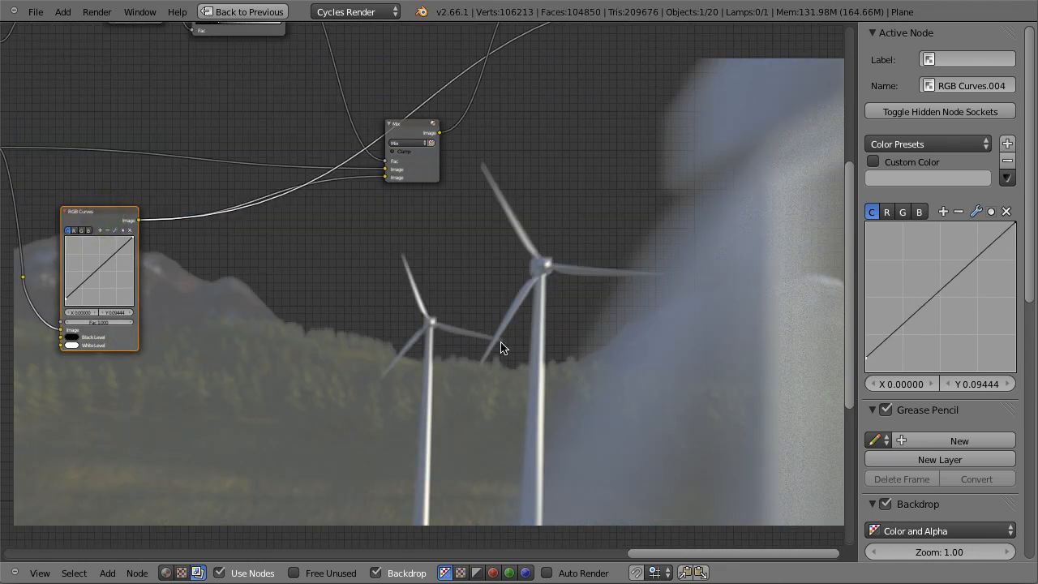
{"action": "scroll", "coordinate": [608, 203], "scroll_direction": "down", "scroll_amount": 3}
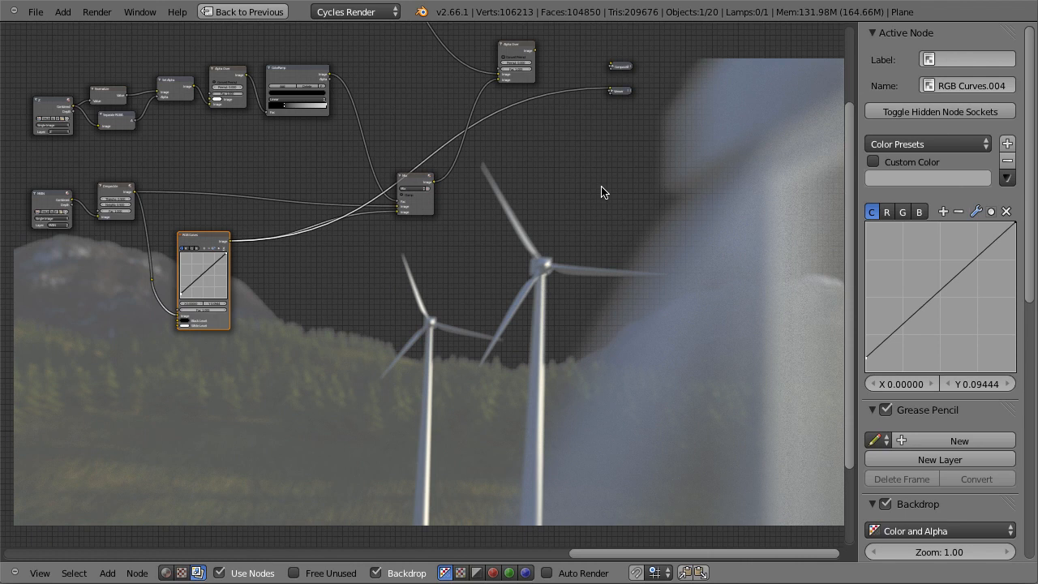
{"action": "left_click", "coordinate": [418, 192], "text": "ctrl+shift"}
{"action": "middle_click_drag", "start_coordinate": [418, 351], "coordinate": [403, 307]}
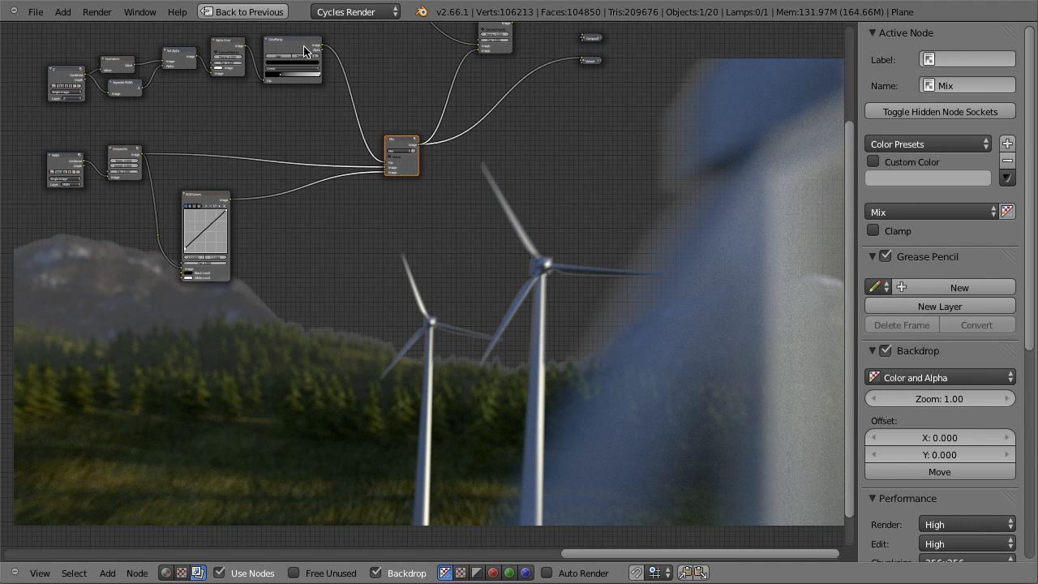
- Add an RGB input node and connect it to the mist Mix node's second Image input in place of the RGB Curves
{"action": "scroll", "coordinate": [397, 255], "scroll_direction": "up", "scroll_amount": 2}
{"action": "scroll", "coordinate": [355, 257], "scroll_direction": "down", "scroll_amount": 1}
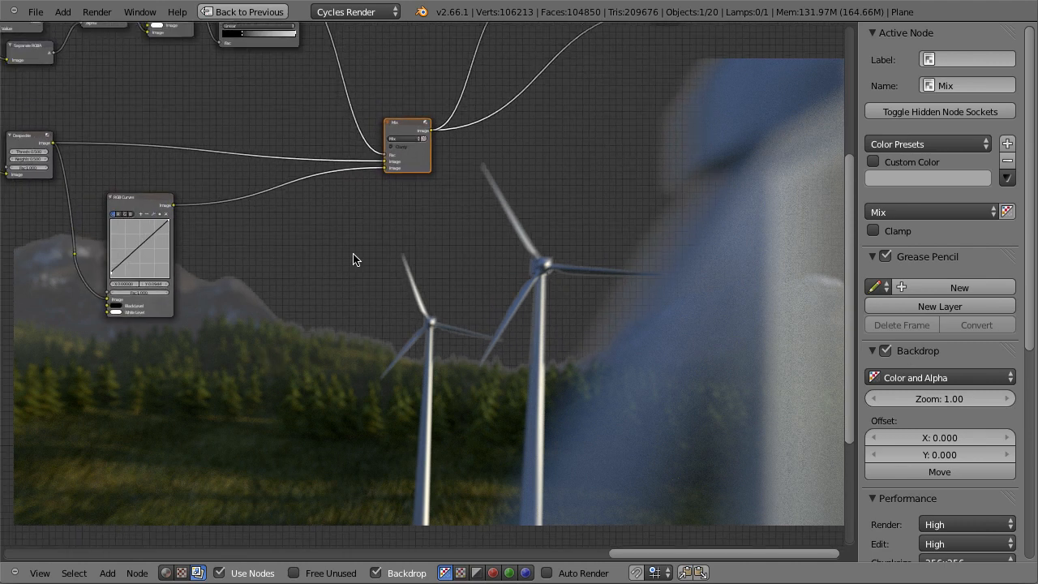
{"action": "key", "text": "shift+a"}
{"action": "mouse_move", "coordinate": [320, 227]}
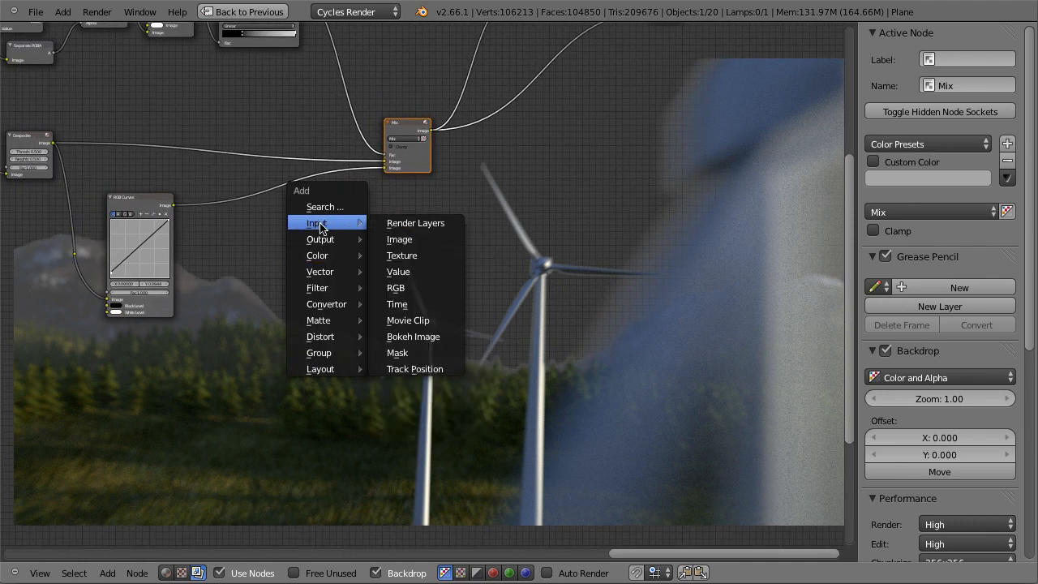
{"action": "left_click", "coordinate": [405, 288]}
{"action": "left_click", "coordinate": [300, 219]}
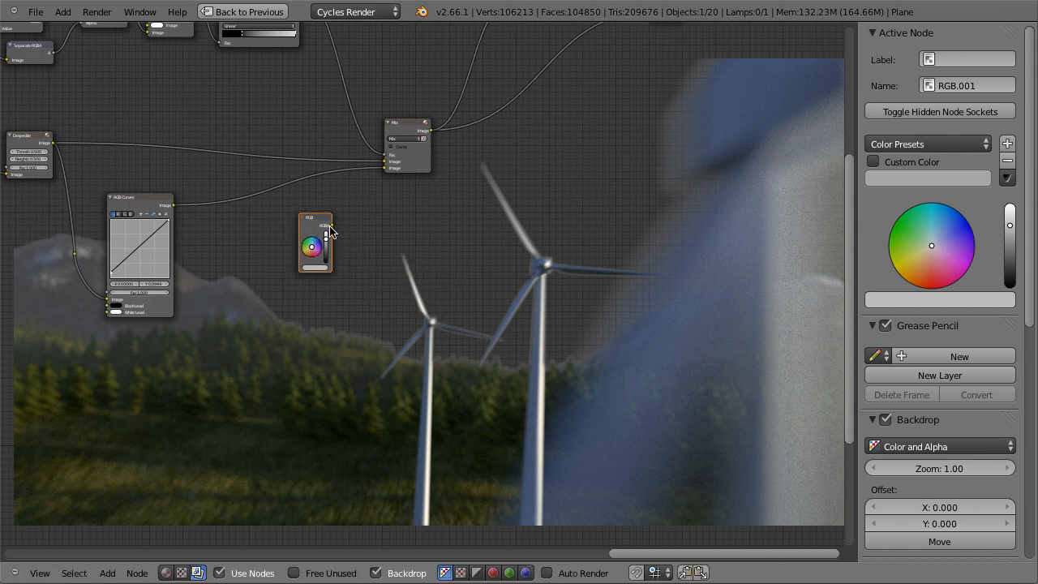
{"action": "left_click_drag", "start_coordinate": [332, 225], "coordinate": [384, 168]}
- Change the mist Mix node's blend mode to Add
{"action": "left_click", "coordinate": [406, 121]}
{"action": "scroll", "coordinate": [421, 167], "scroll_direction": "up", "scroll_amount": 7}
{"action": "middle_click_drag", "start_coordinate": [418, 146], "coordinate": [420, 208]}
{"action": "scroll", "coordinate": [413, 174], "scroll_direction": "up", "scroll_amount": 2}
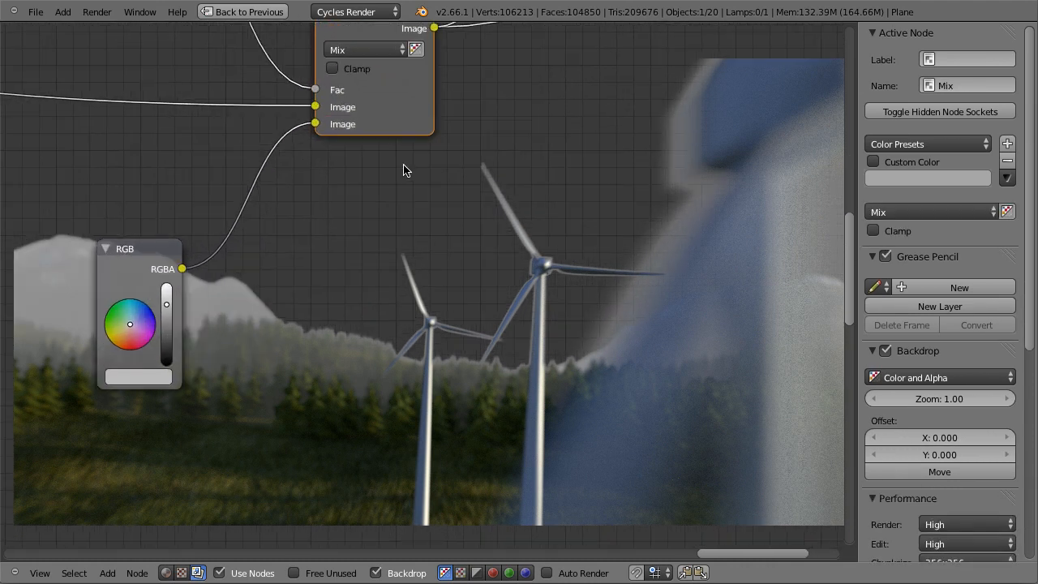
{"action": "left_click", "coordinate": [365, 47]}
{"action": "left_click", "coordinate": [365, 86]}
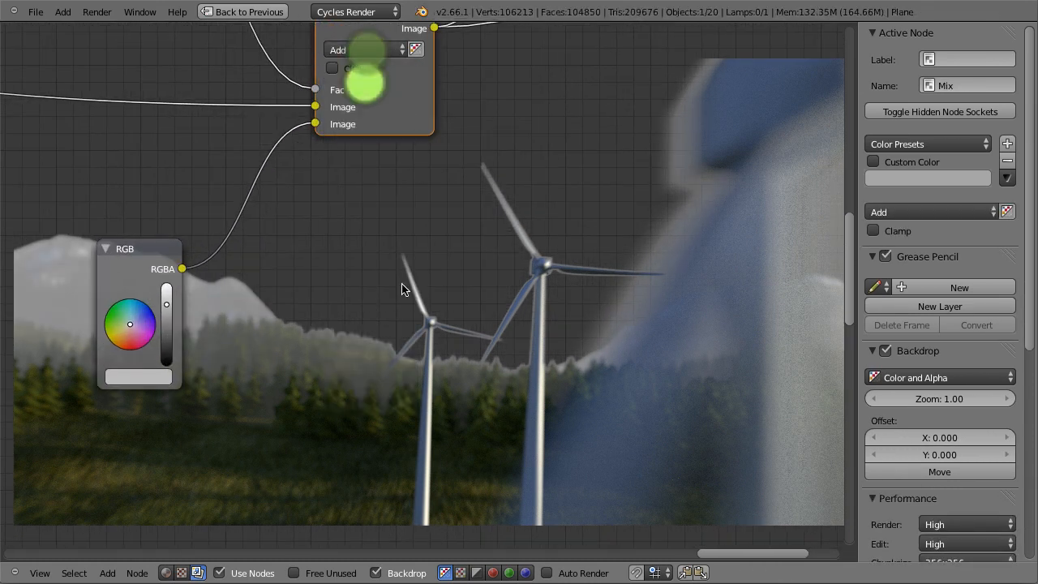
- Darken the mist RGB node's colour and tint it to a muted grey-blue, previewing the final Alpha Over node in the Viewer
{"action": "scroll", "coordinate": [409, 286], "scroll_direction": "down", "scroll_amount": 5}
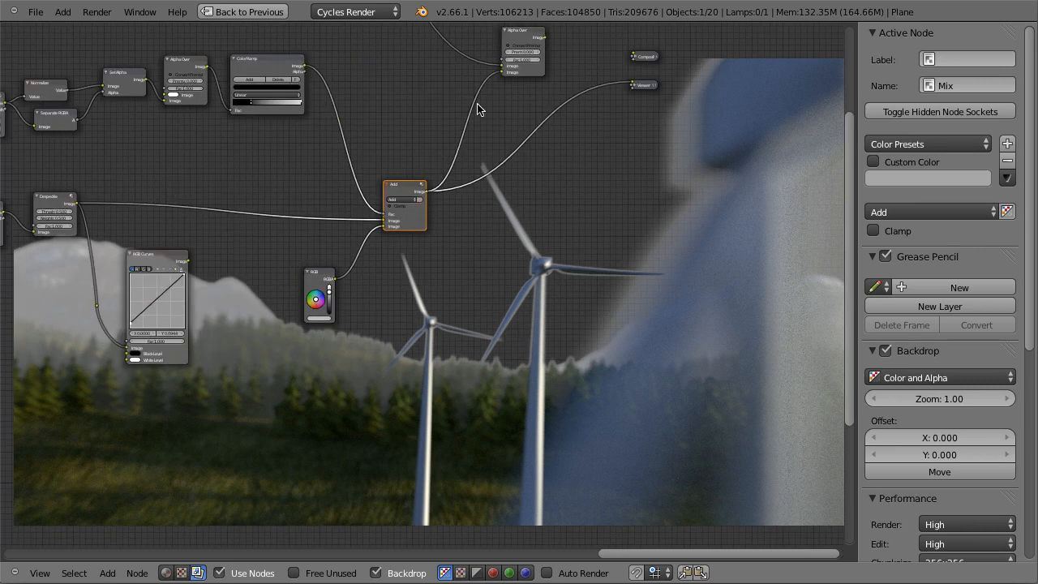
{"action": "left_click", "coordinate": [316, 273]}
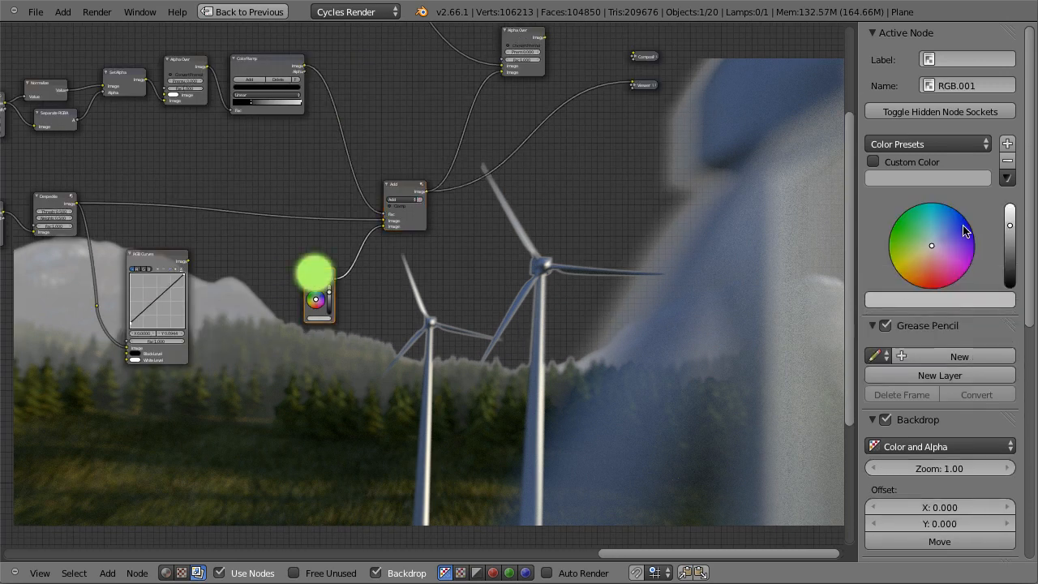
{"action": "left_click", "coordinate": [1008, 227]}
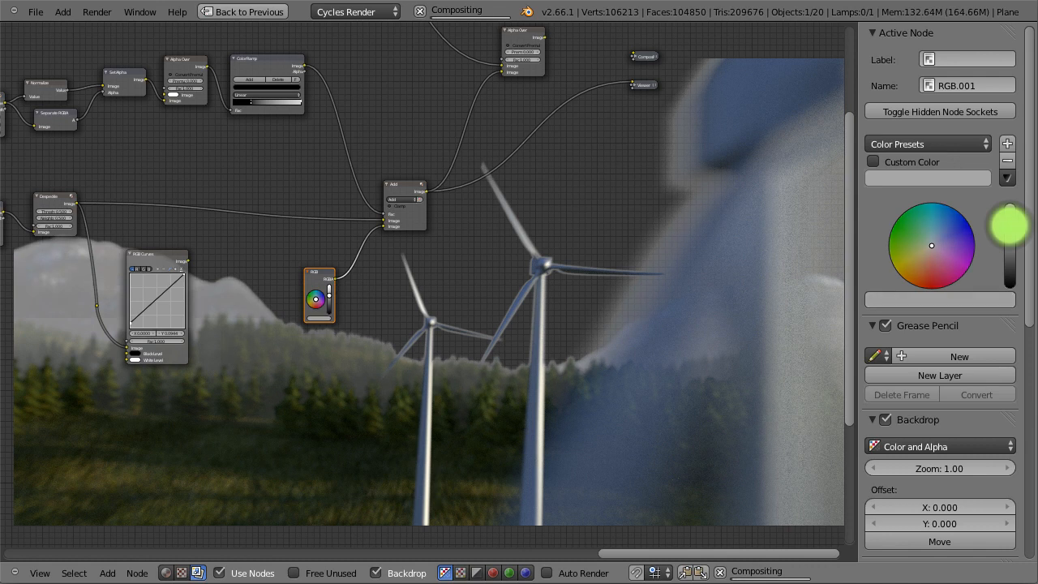
{"action": "left_click", "coordinate": [931, 251]}
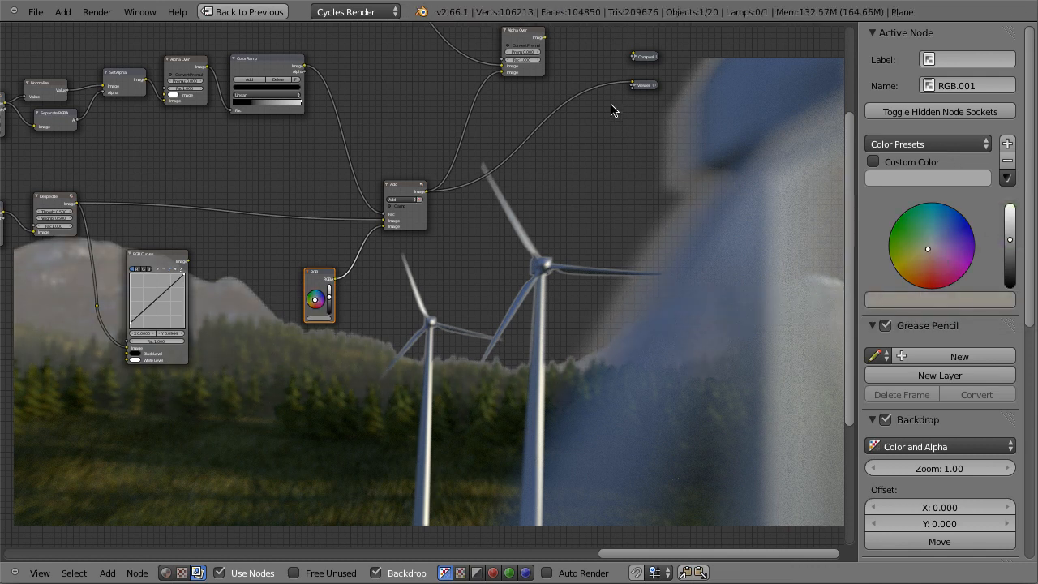
{"action": "left_click", "coordinate": [520, 37], "text": "ctrl+shift"}
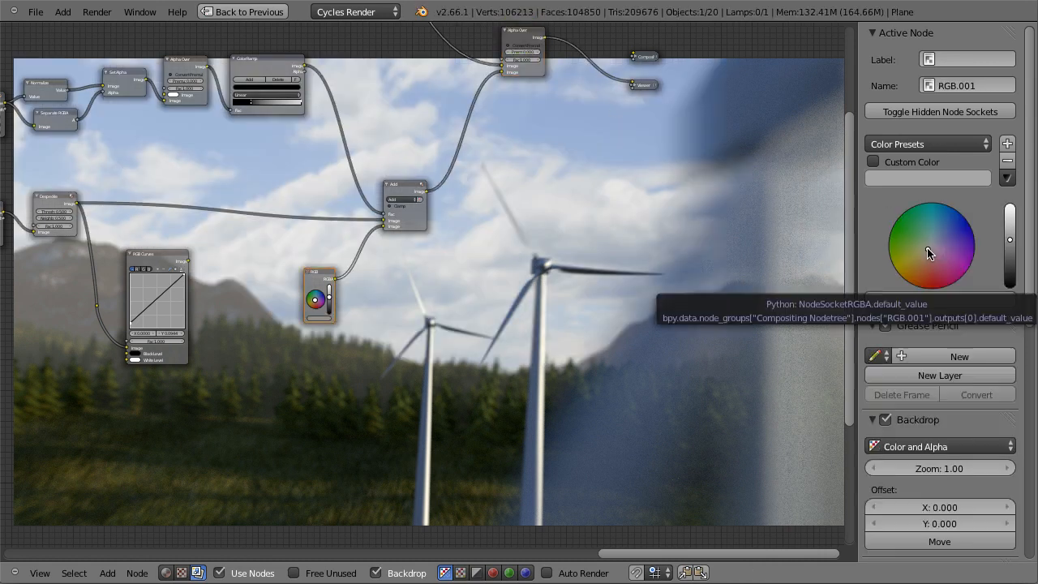
{"action": "left_click", "coordinate": [928, 250]}
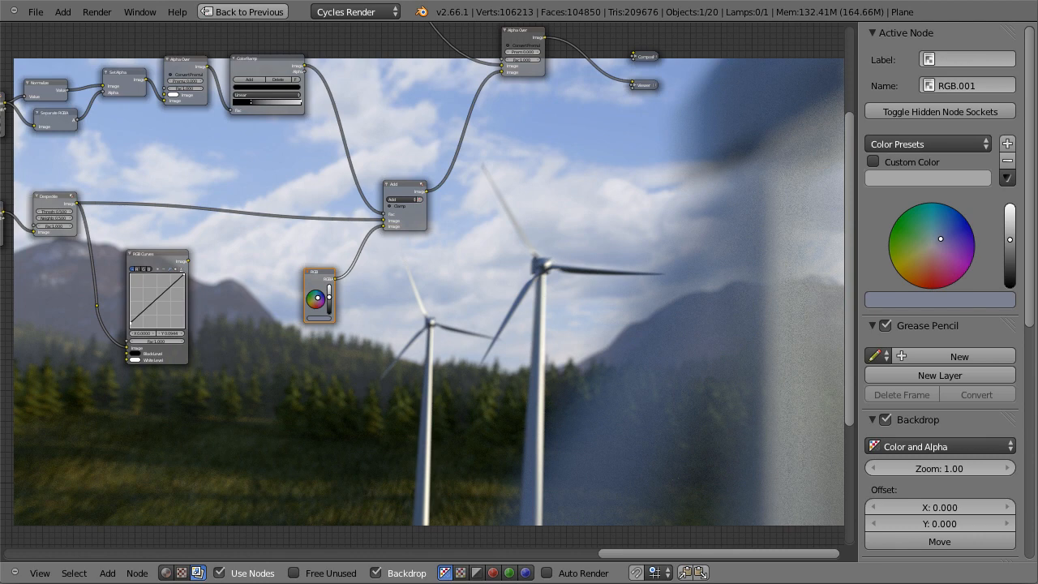
- Move the Composite and Viewer nodes together farther away from the final Alpha Over node to make room between them
{"action": "middle_click_drag", "start_coordinate": [572, 342], "coordinate": [476, 275]}
{"action": "scroll", "coordinate": [585, 254], "scroll_direction": "down", "scroll_amount": 3}
{"action": "middle_click_drag", "start_coordinate": [549, 125], "coordinate": [513, 278]}
{"action": "key", "text": "a"}
{"action": "key", "text": "a"}
{"action": "key", "text": "a"}
{"action": "key", "text": "b"}
{"action": "left_click_drag", "start_coordinate": [460, 184], "coordinate": [511, 280]}
{"action": "key", "text": "g"}
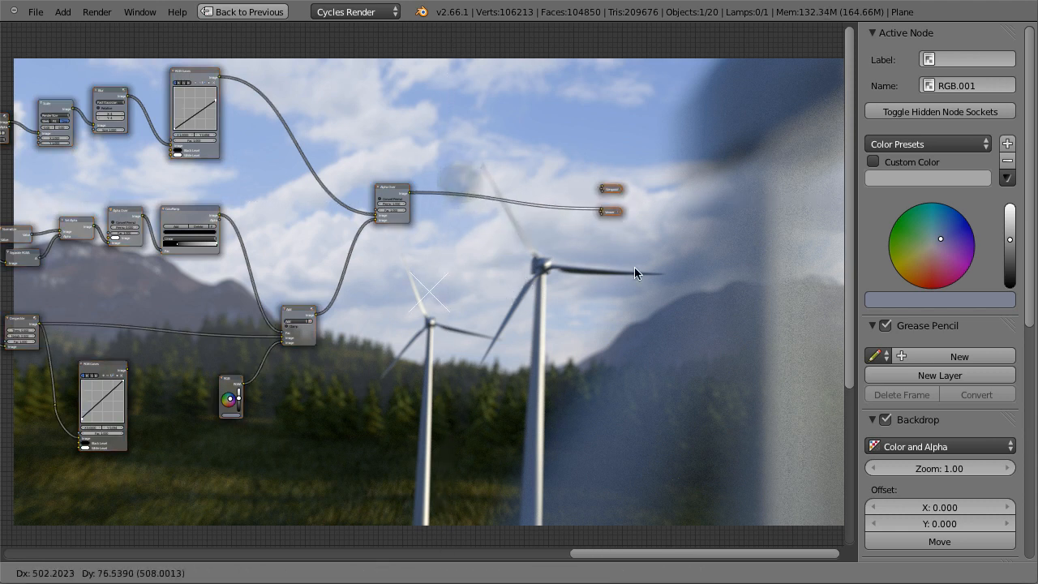
{"action": "left_click", "coordinate": [662, 255]}
{"action": "key", "text": "g"}
{"action": "left_click", "coordinate": [662, 308]}
- Add a Color Balance node and insert it on the link between the final Alpha Over node and the Viewer
{"action": "key", "text": "shift+a"}
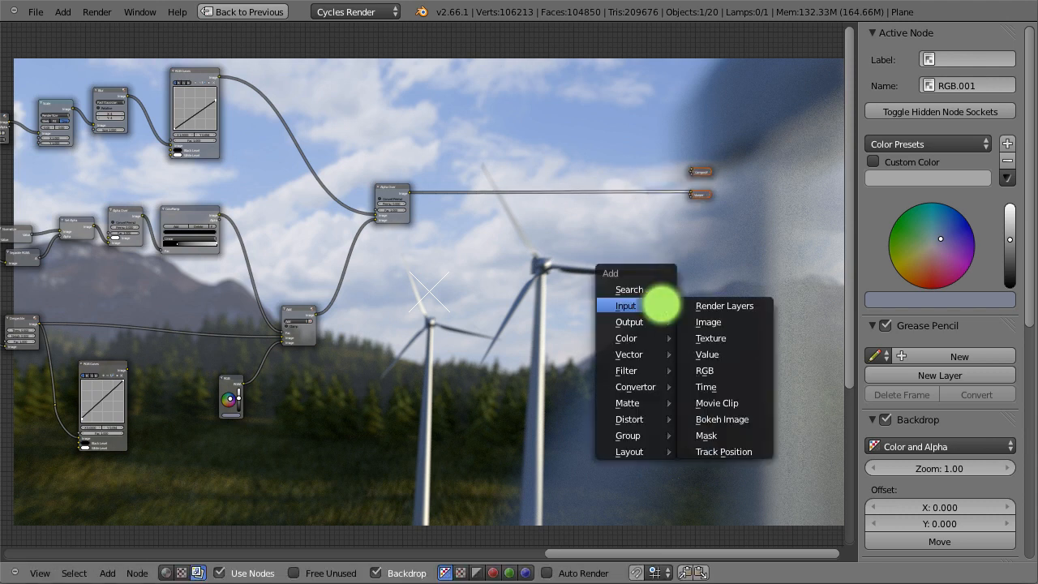
{"action": "mouse_move", "coordinate": [673, 345]}
{"action": "left_click", "coordinate": [742, 468]}
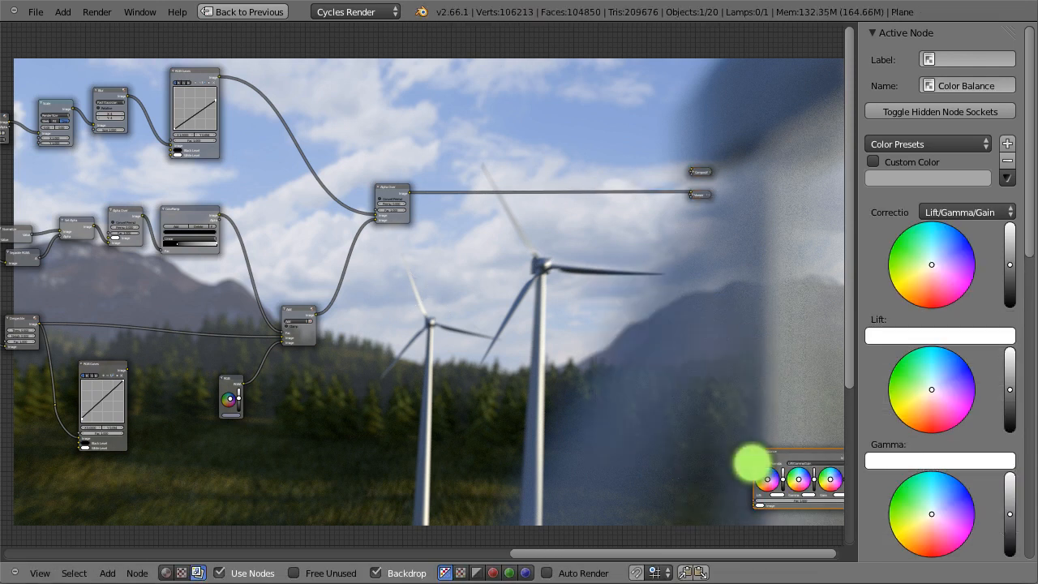
{"action": "left_click", "coordinate": [517, 183]}
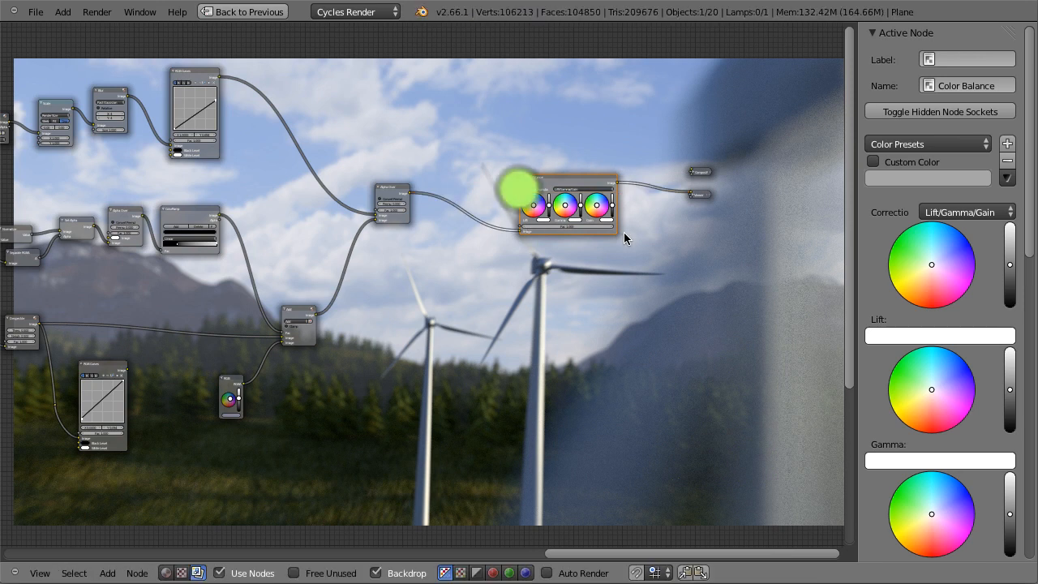
- In the Color Balance node, tint the lift slightly blue, warm and brighten the gain slightly, and raise the gamma a little
{"action": "left_click_drag", "start_coordinate": [933, 268], "coordinate": [934, 258]}
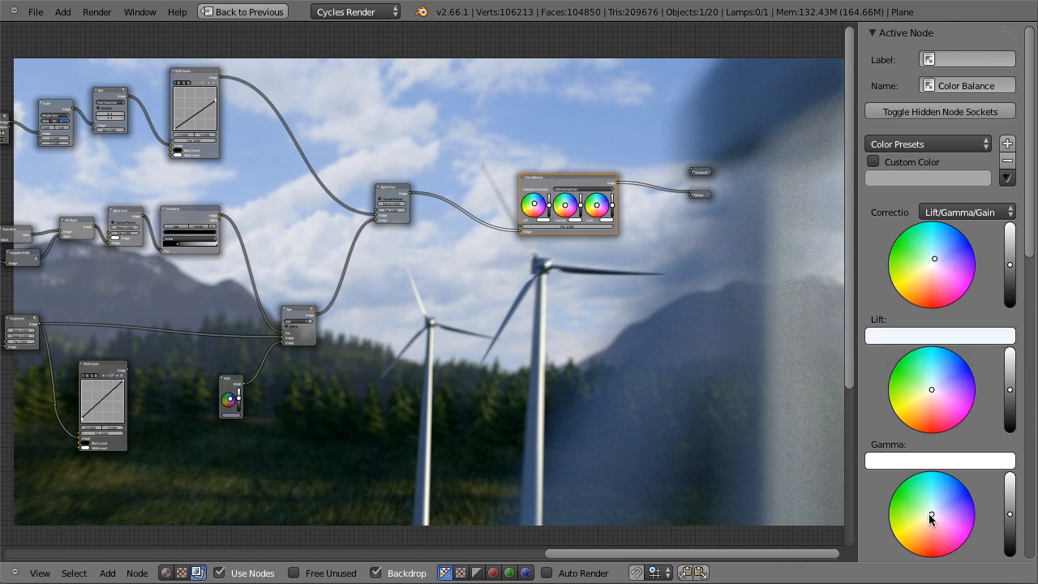
{"action": "left_click_drag", "start_coordinate": [931, 517], "coordinate": [930, 520]}
{"action": "left_click_drag", "start_coordinate": [1010, 518], "coordinate": [1011, 508]}
{"action": "left_click_drag", "start_coordinate": [1011, 390], "coordinate": [1010, 386]}
- Preview the depth mask's Alpha Over node and the Color Balance node in turn in the Viewer
{"action": "scroll", "coordinate": [581, 333], "scroll_direction": "down", "scroll_amount": 3}
{"action": "middle_click_drag", "start_coordinate": [447, 385], "coordinate": [573, 339]}
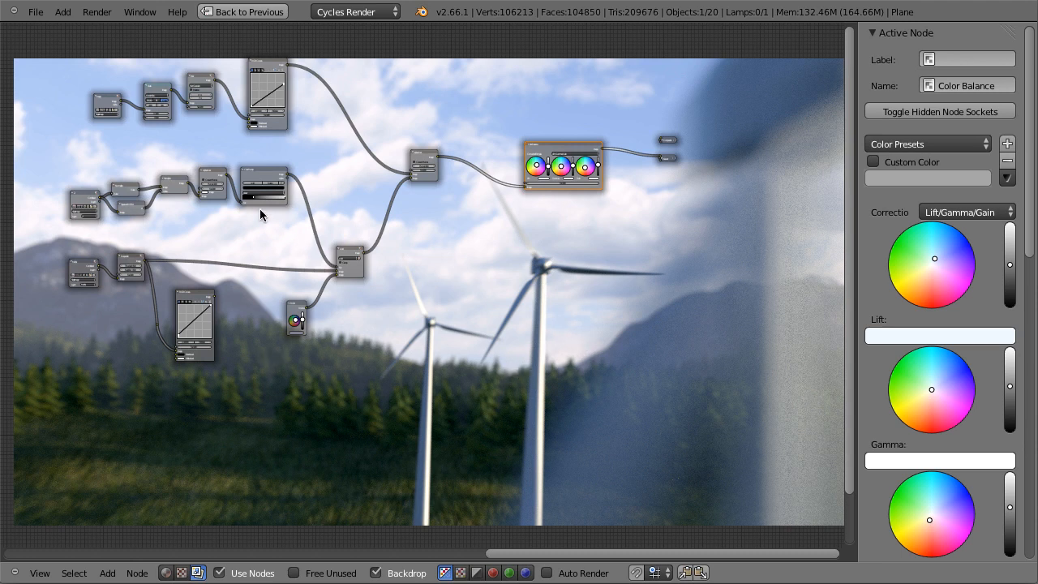
{"action": "left_click", "coordinate": [195, 183], "text": "ctrl+shift"}
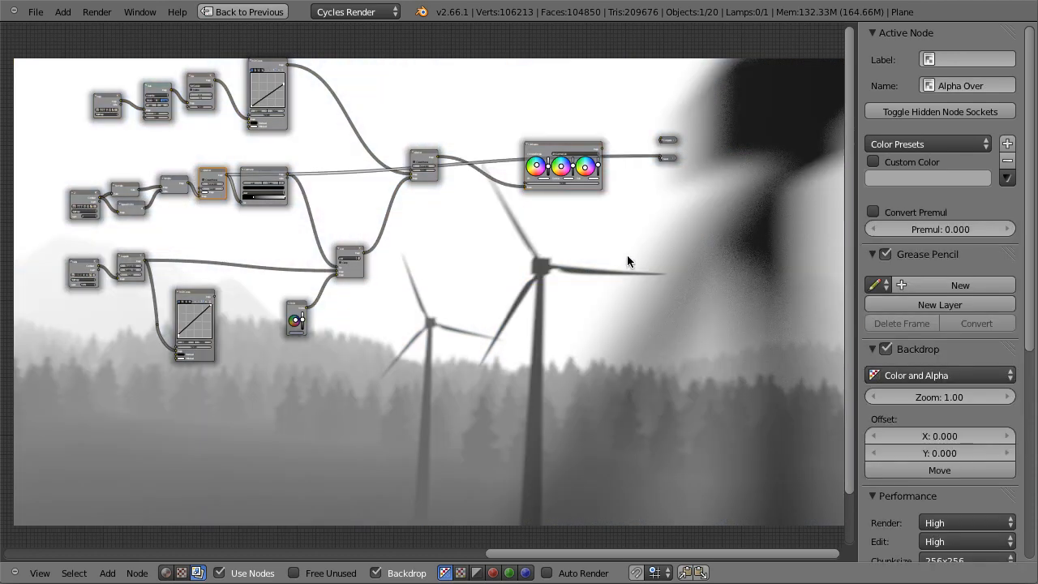
{"action": "left_click", "coordinate": [564, 147], "text": "ctrl+shift"}
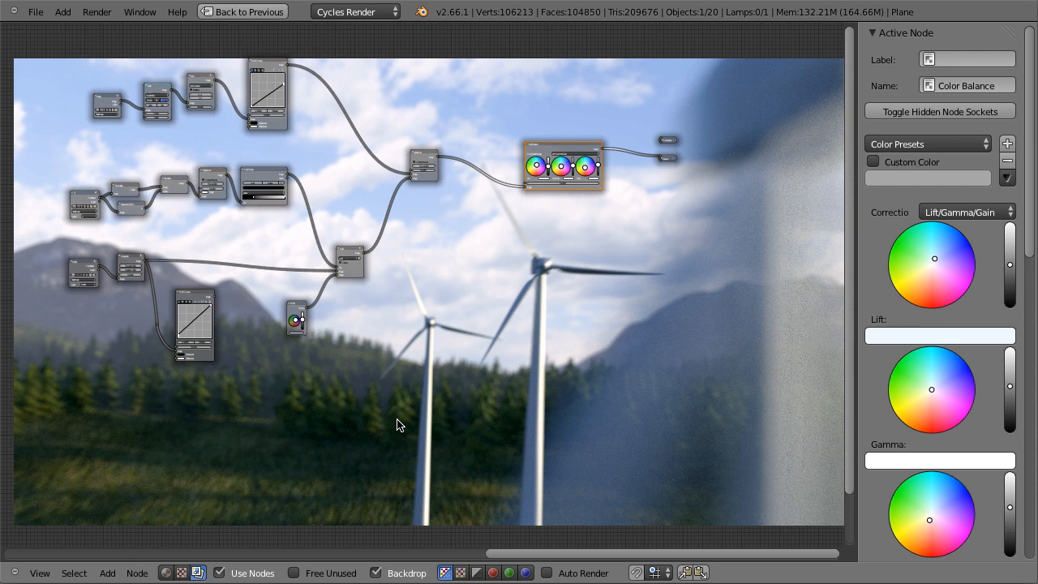